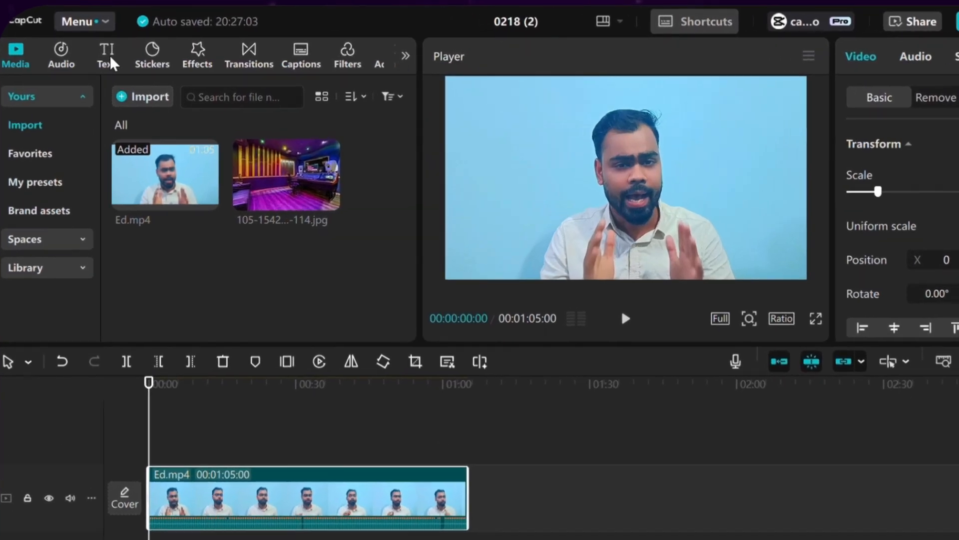
Step: Add a Default text clip to the timeline at the start of the video
click(105, 63)
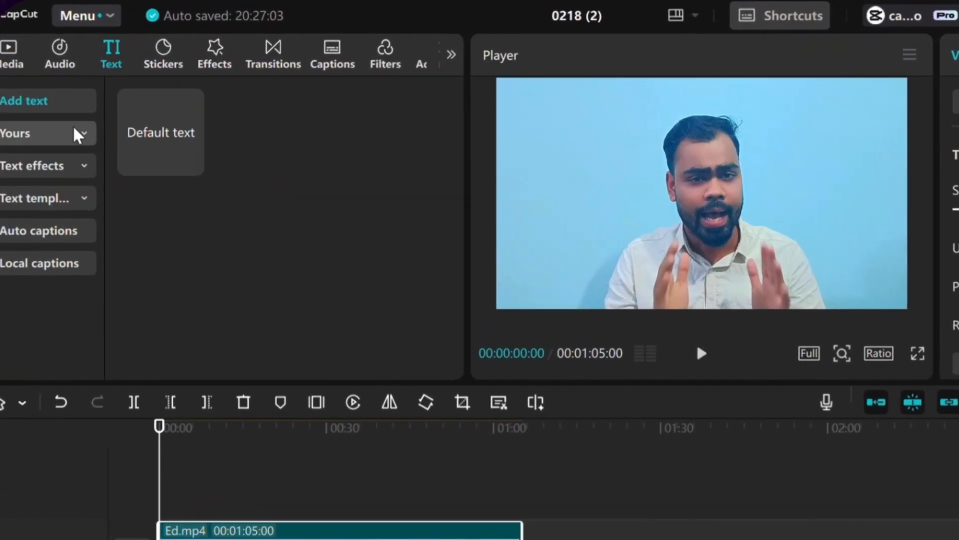
mouse_move(141, 131)
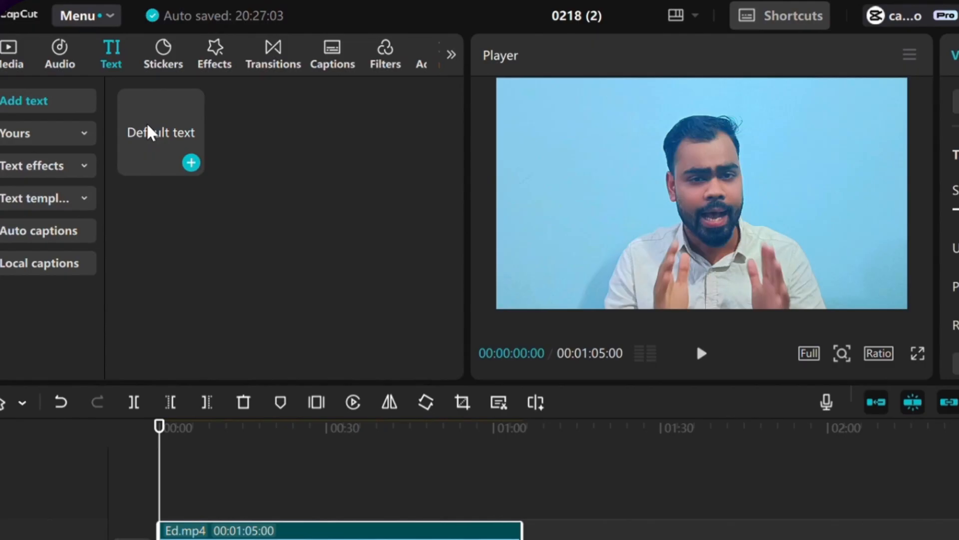
drag(153, 132, 169, 502)
drag(197, 539, 197, 539)
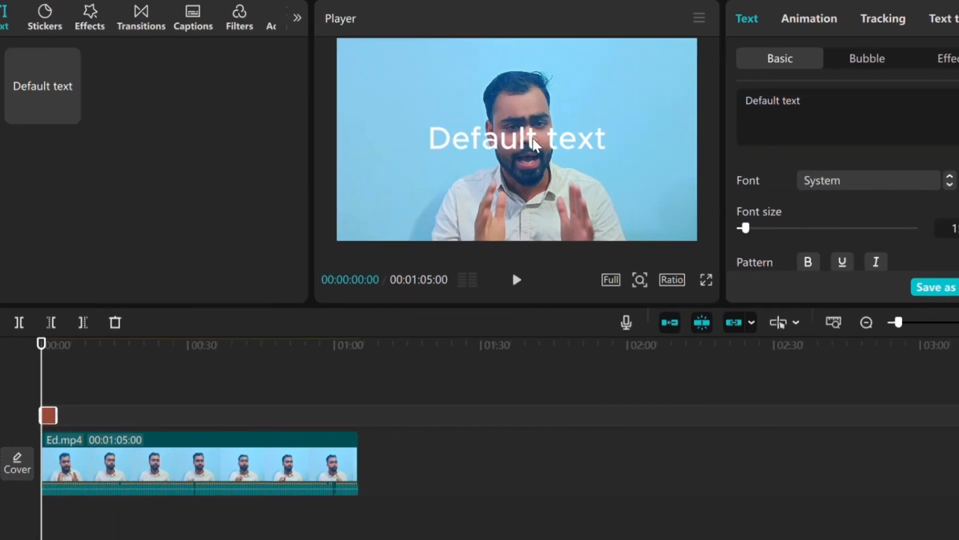
Step: Change the title to 'Demo Text' and extend its clip to about 9 seconds
click(824, 118)
drag(824, 118, 724, 106)
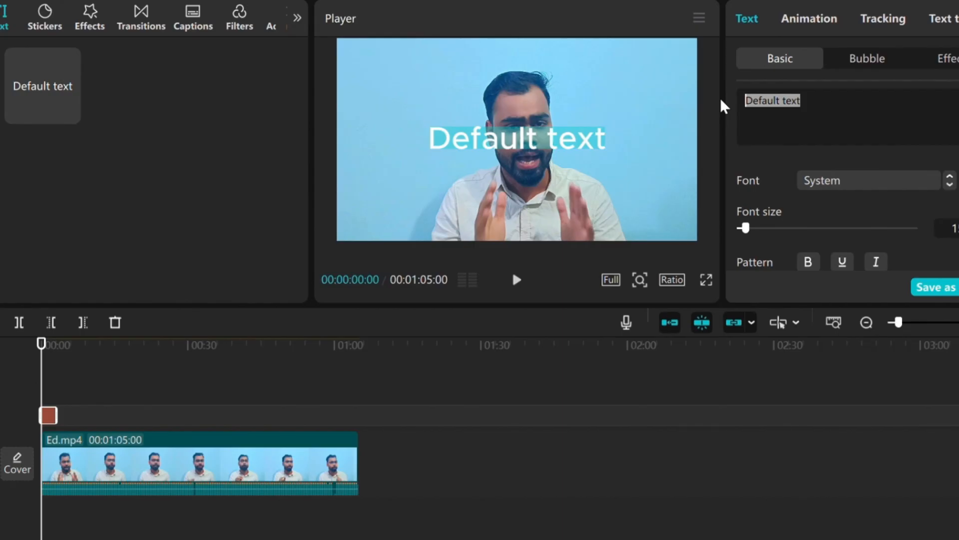
text(De)
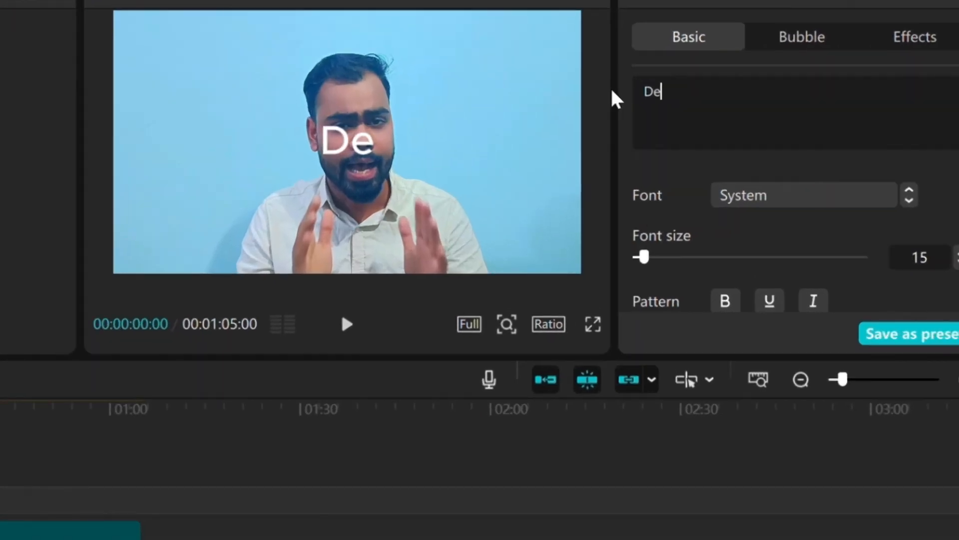
text(mo Text)
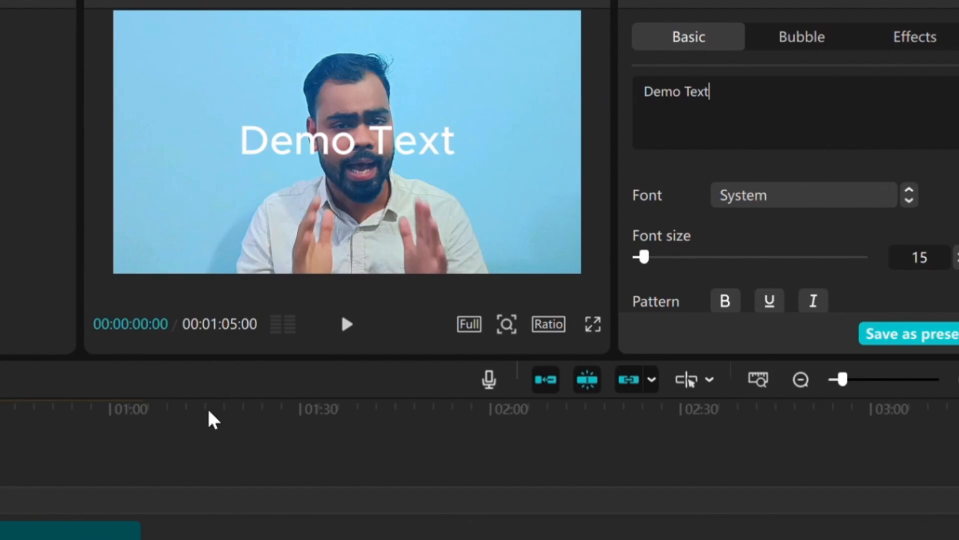
click(853, 382)
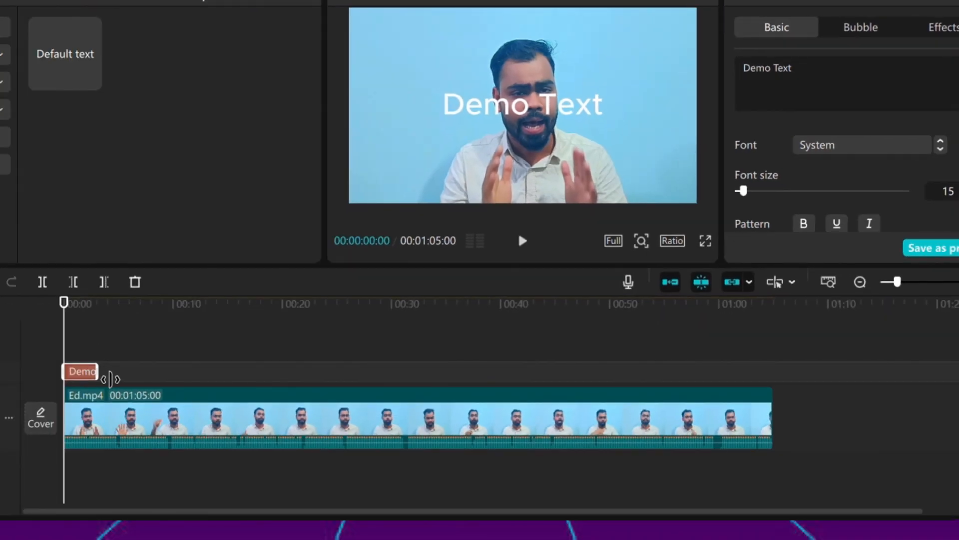
drag(107, 380, 174, 381)
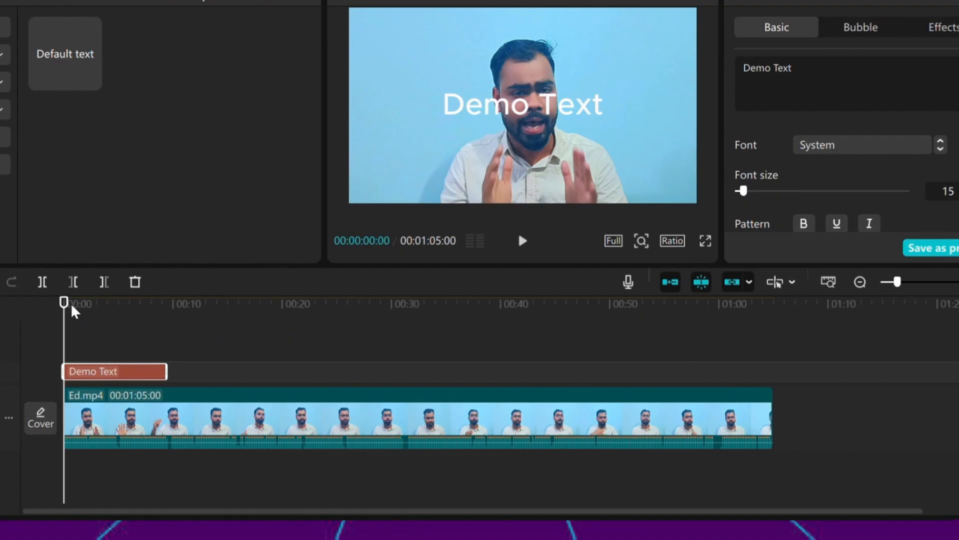
Step: Split Ed.mp4 at 00:09:11, the end of the title
drag(73, 308, 177, 328)
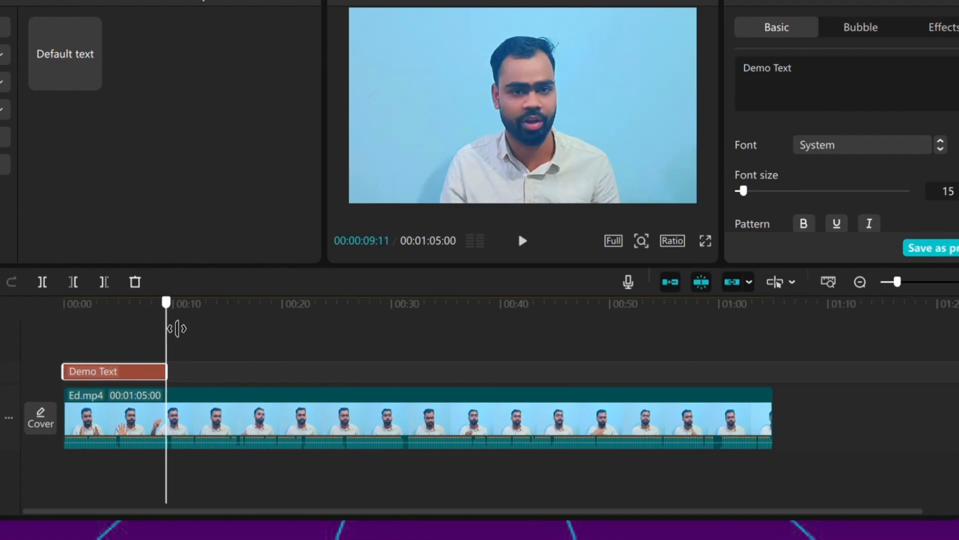
click(152, 426)
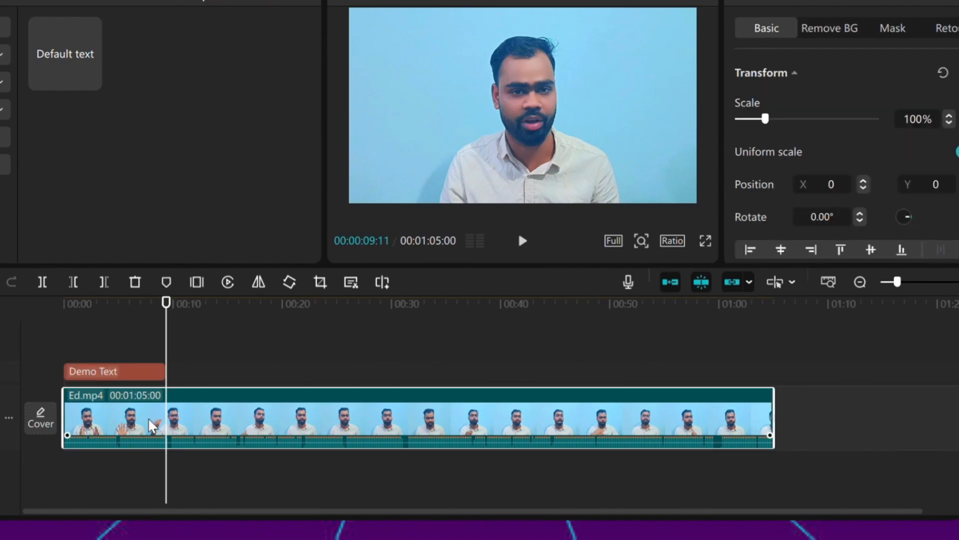
click(42, 282)
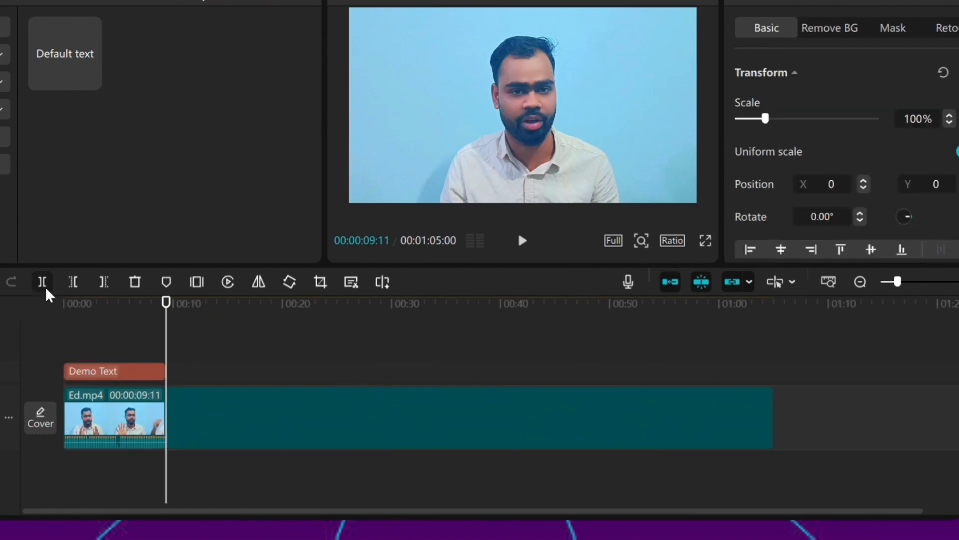
Step: Move the first nine-second video piece onto its own track above Demo Text
drag(171, 320, 138, 360)
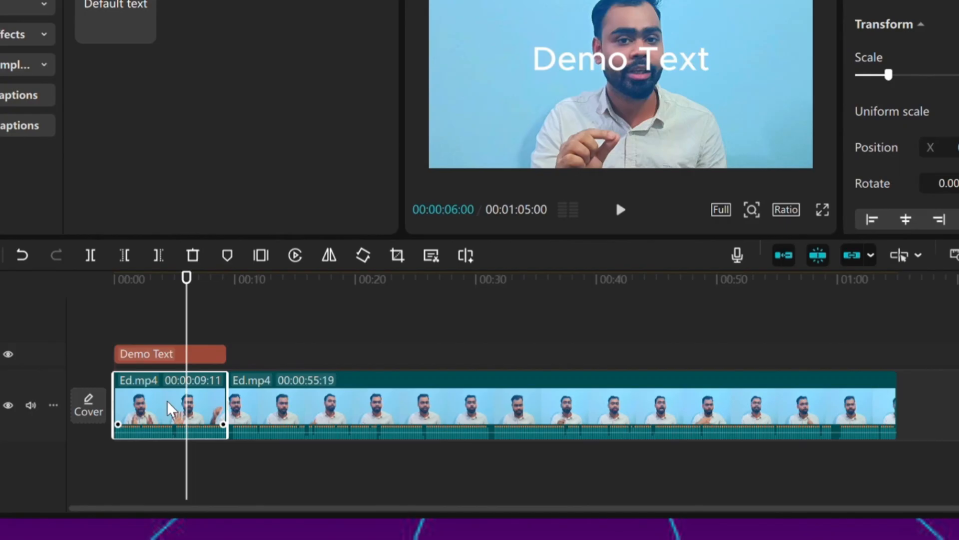
drag(172, 400, 139, 319)
click(189, 295)
scroll(252, 343, down, 1)
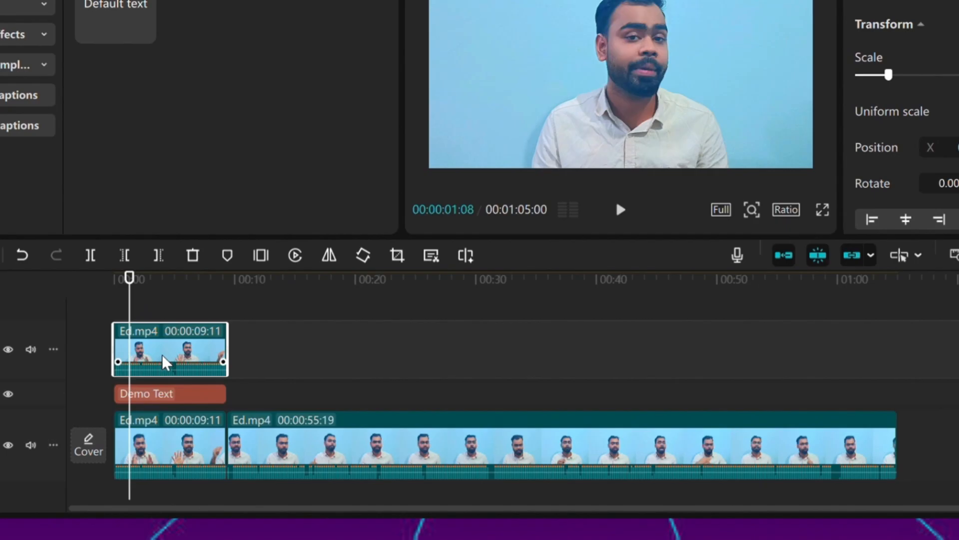
key(ctrl+z)
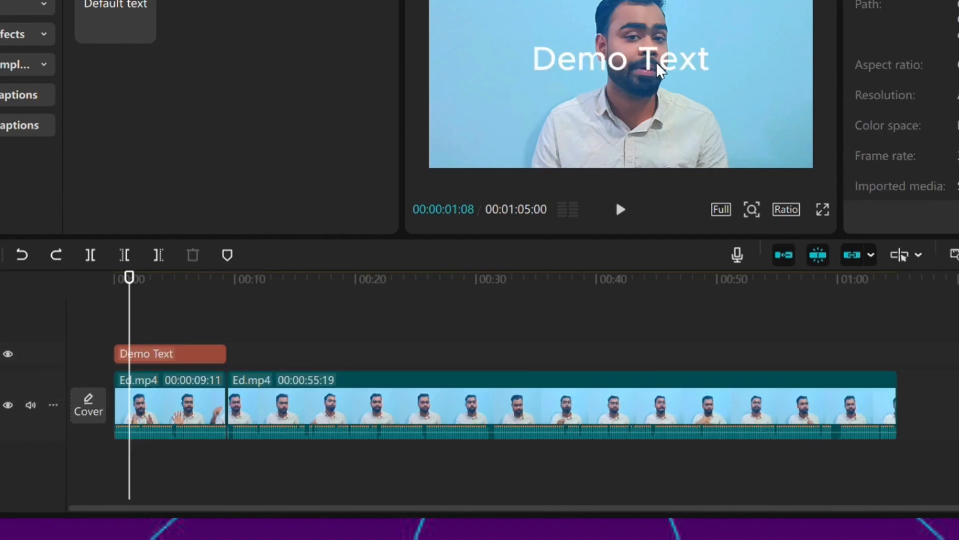
click(56, 256)
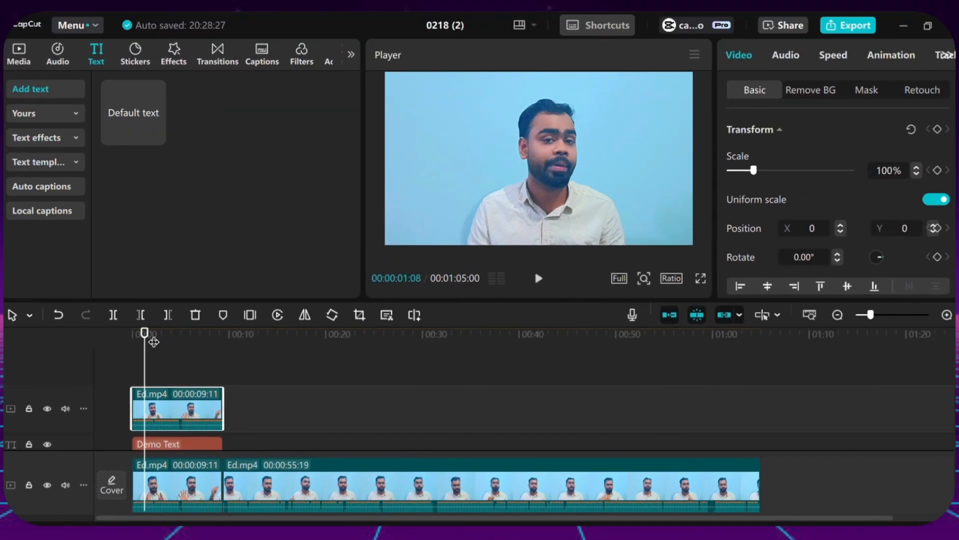
Step: Enable Auto removal under Remove BG for the upper Ed.mp4 piece
drag(139, 289, 189, 293)
drag(193, 344, 138, 365)
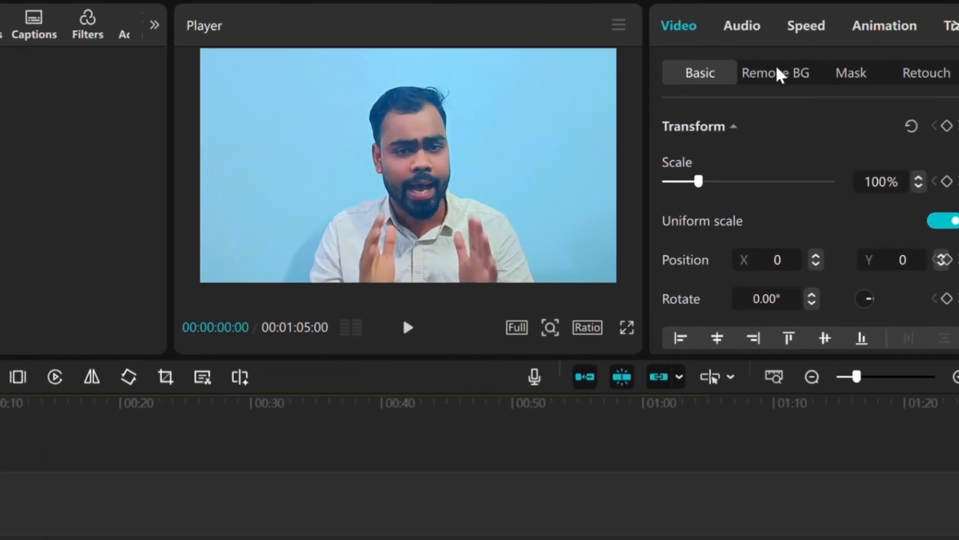
click(779, 74)
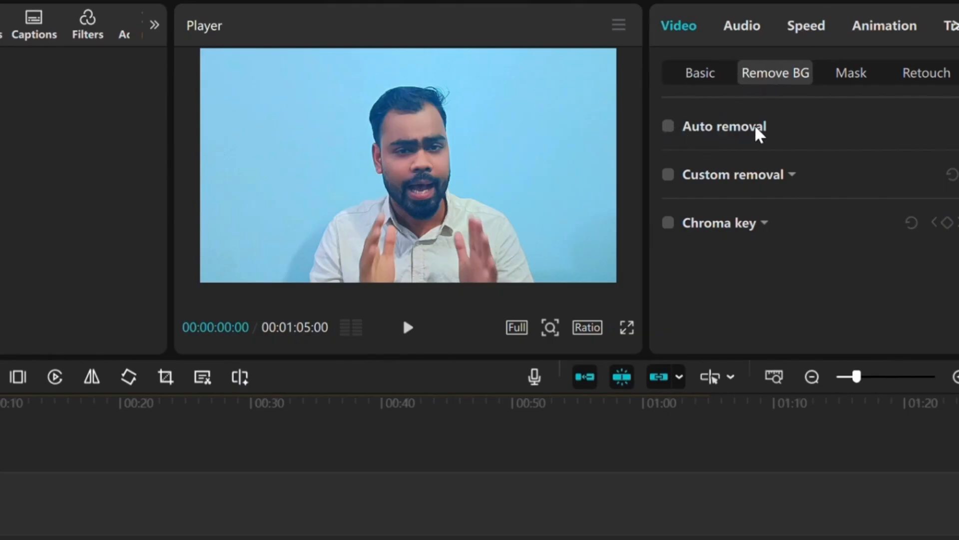
click(670, 126)
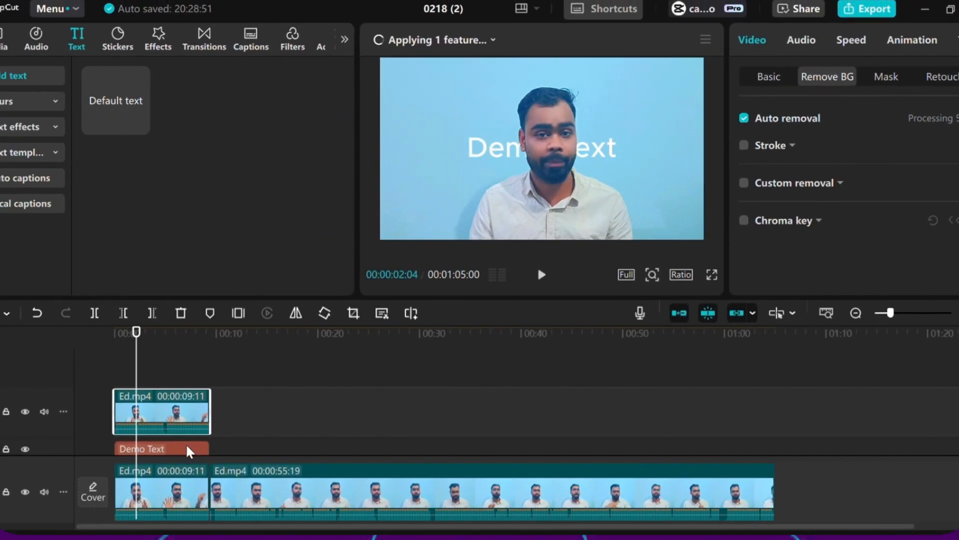
Step: Move the Demo Text title to the top of the frame and set its font to Arial Bold
click(190, 450)
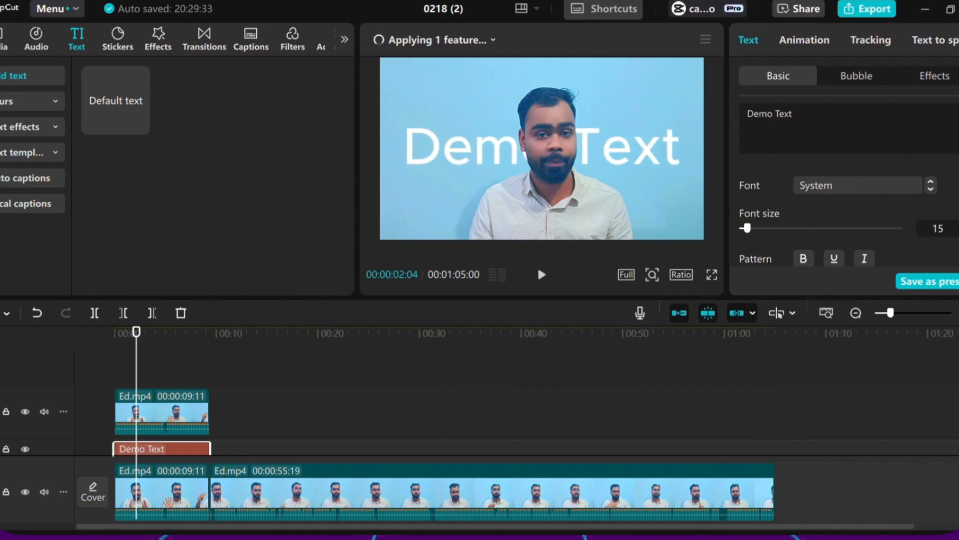
drag(623, 151, 617, 106)
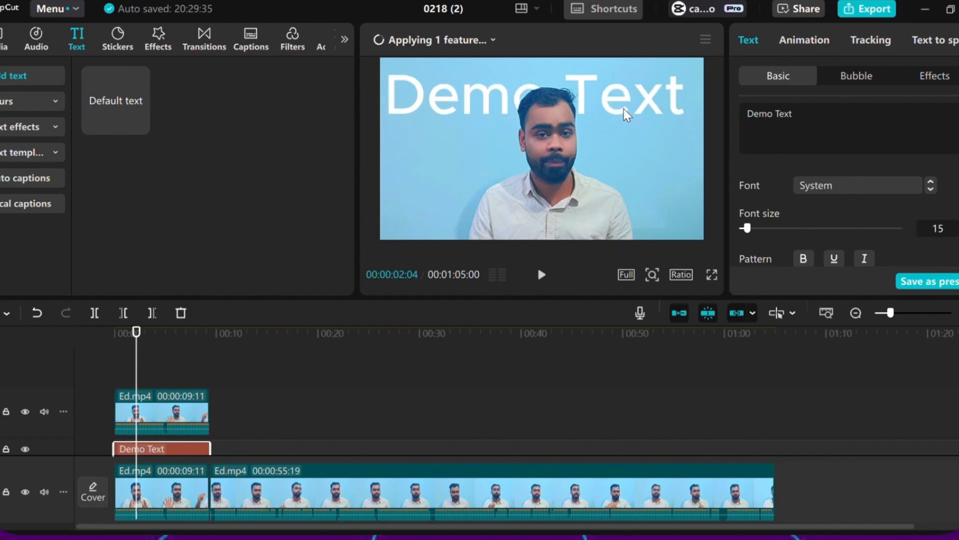
click(932, 190)
click(932, 190)
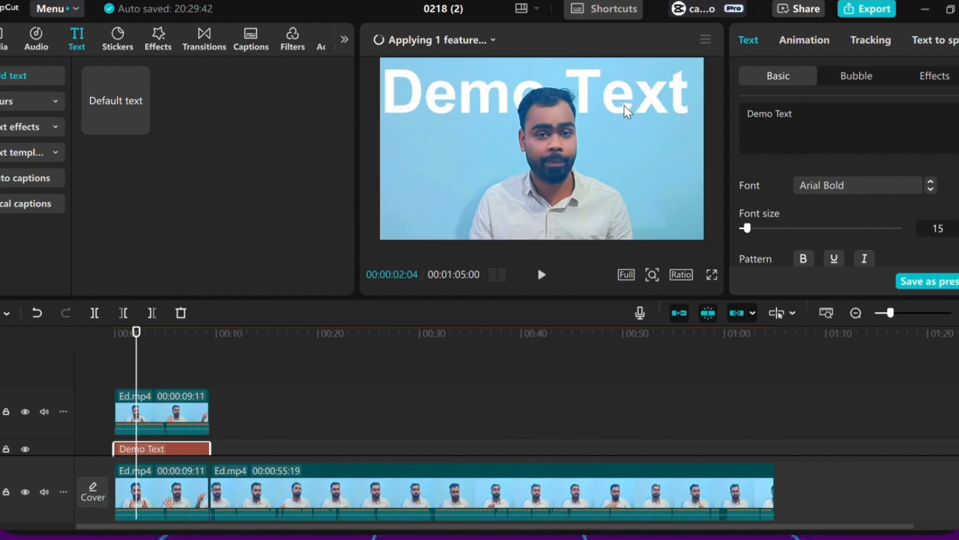
drag(626, 110, 626, 112)
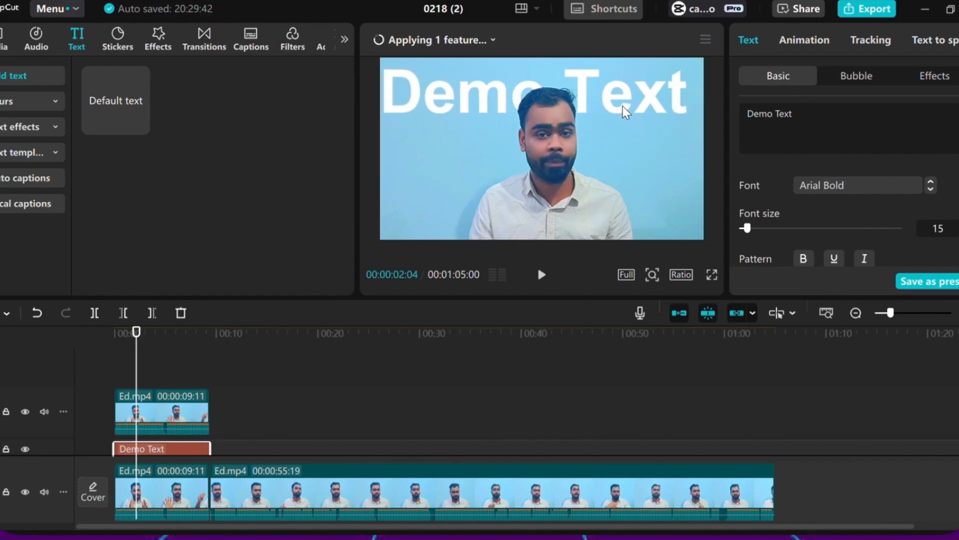
click(815, 40)
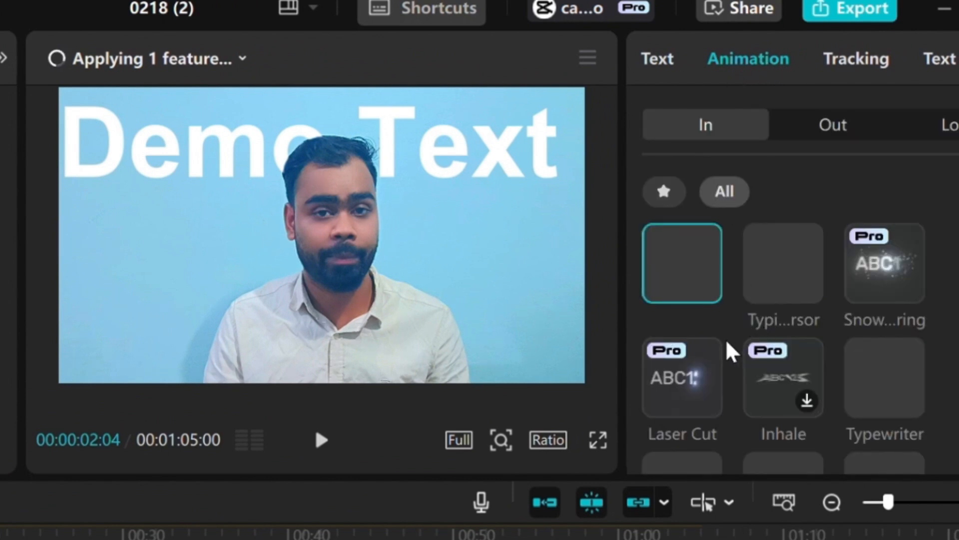
Step: Apply the sparkling Snow…ring In animation to Demo Text with a 2.4s duration
click(887, 264)
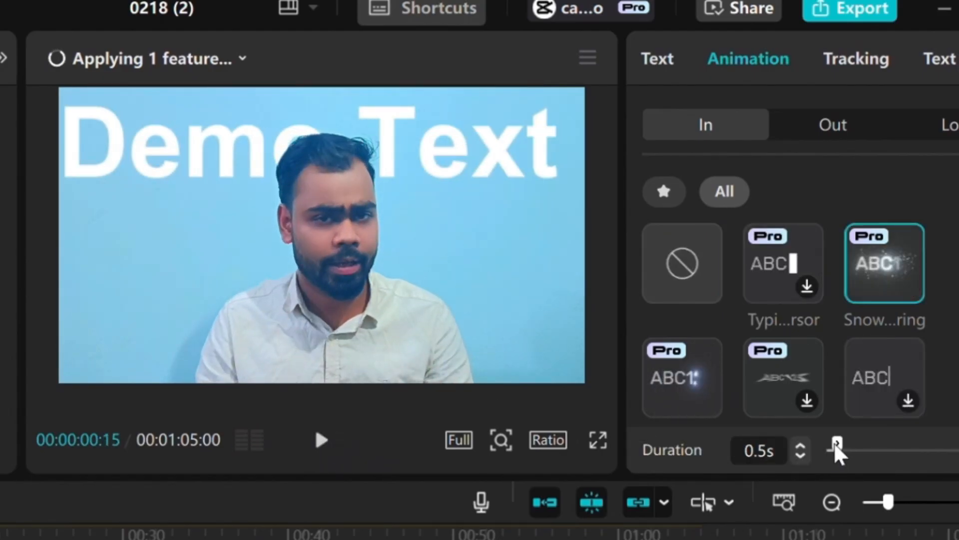
drag(837, 448, 878, 447)
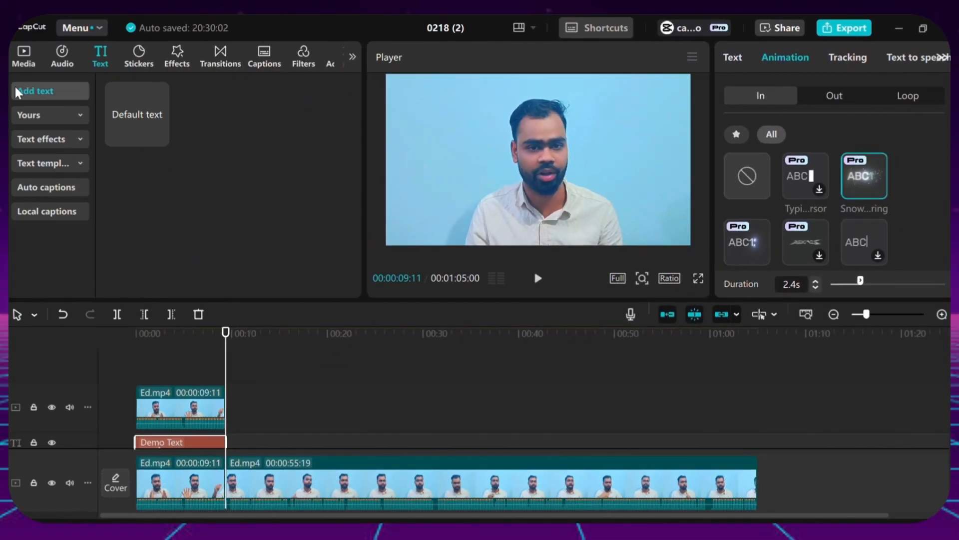
Step: Search stickers for 'money' and browse the cash, coin and dollar-eyed emoji results
click(25, 57)
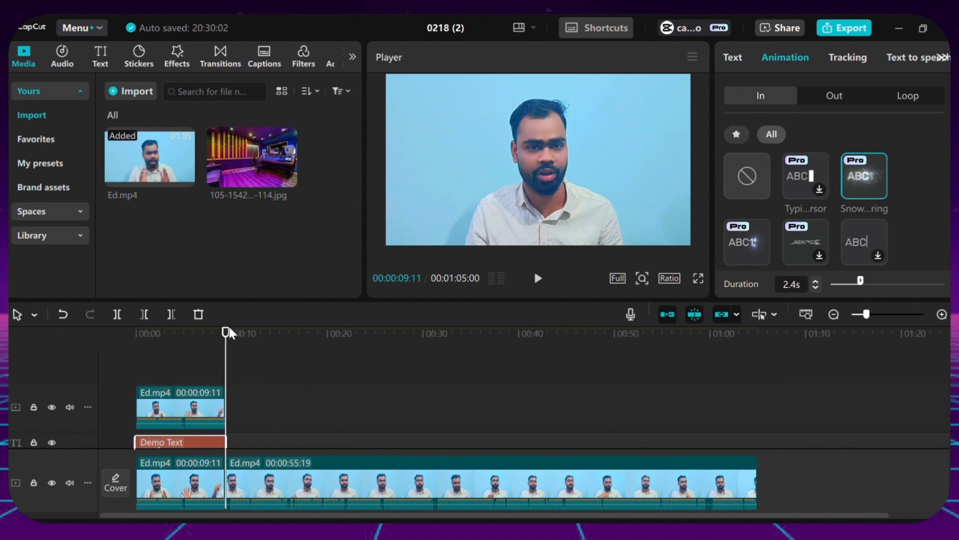
mouse_move(227, 332)
mouse_down()
mouse_move(259, 336)
mouse_move(225, 353)
mouse_move(238, 340)
mouse_up()
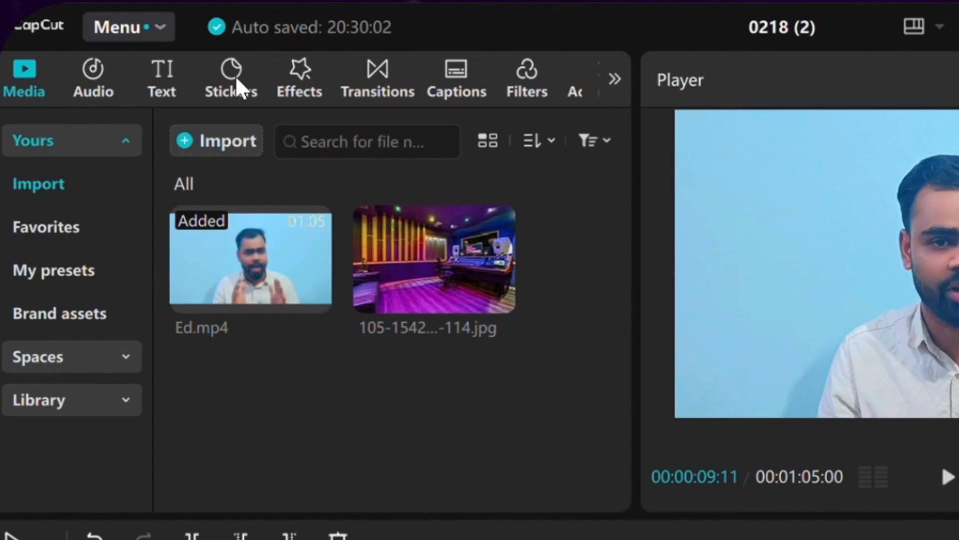
click(134, 58)
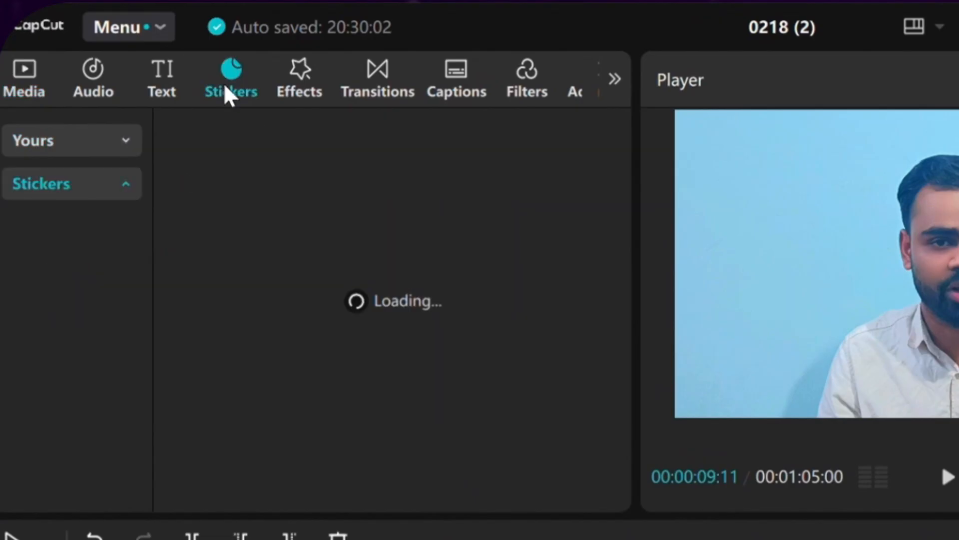
click(346, 157)
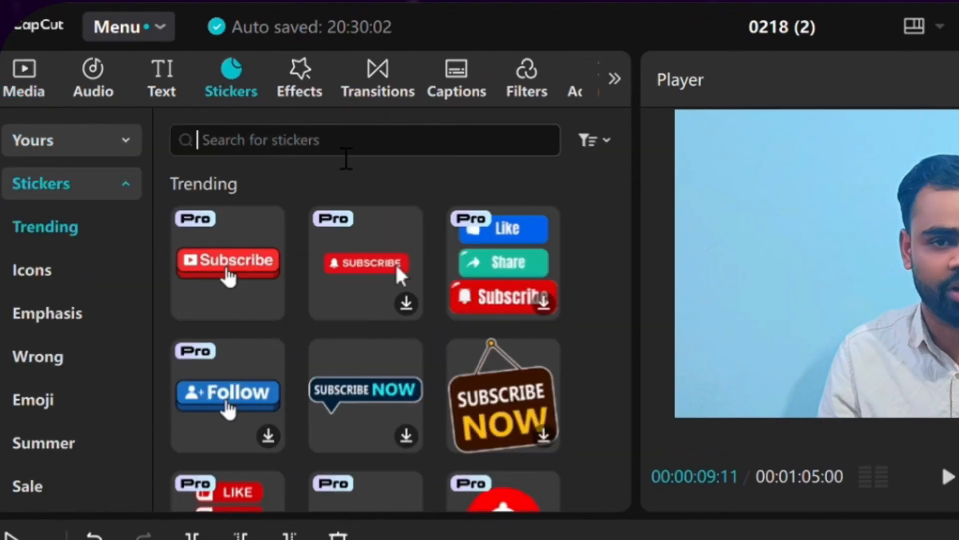
text(money)
key(Return)
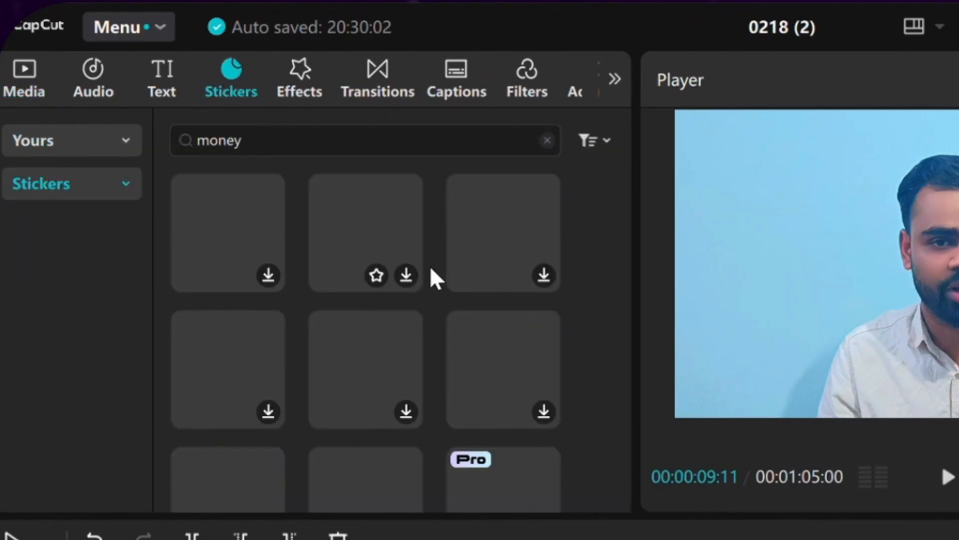
scroll(475, 300, down, 6)
scroll(405, 330, up, 6)
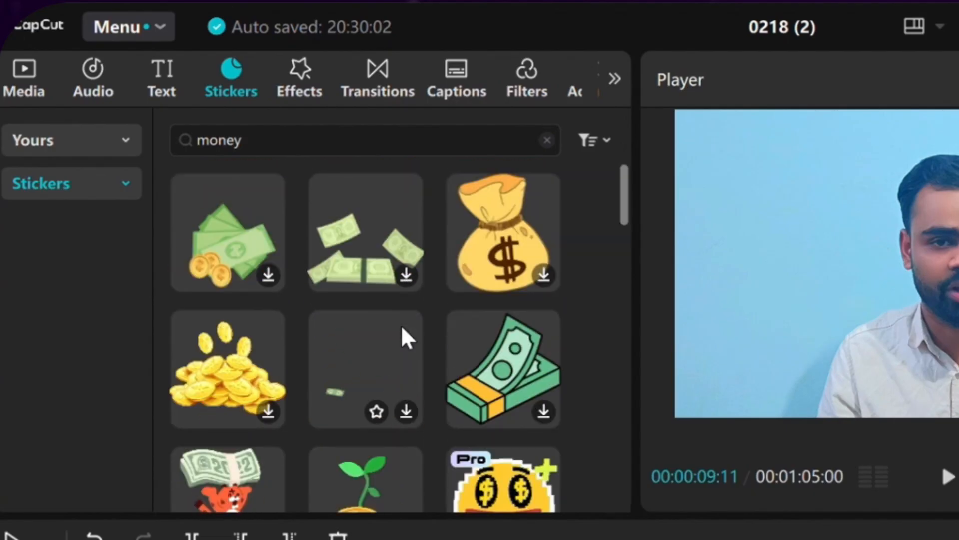
scroll(439, 268, down, 5)
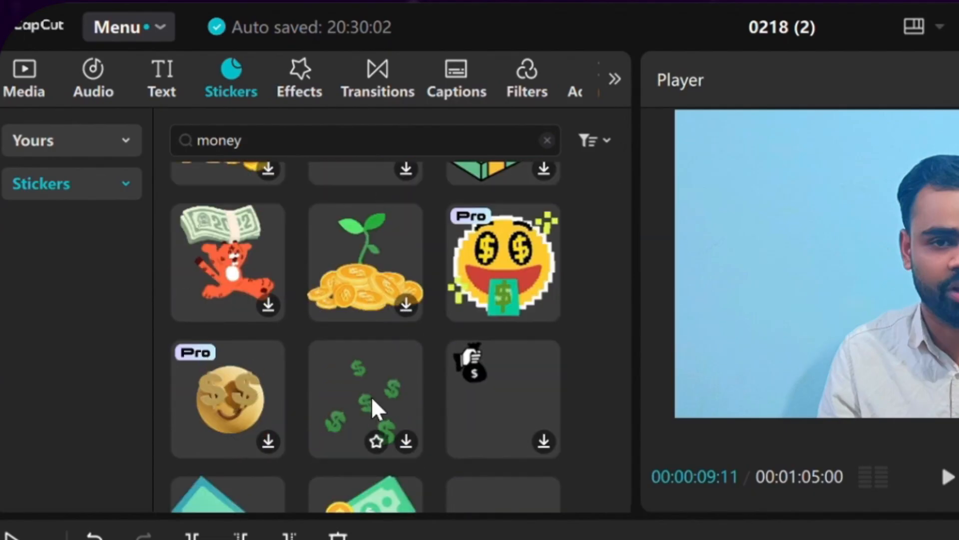
scroll(373, 399, up, 3)
scroll(346, 305, up, 2)
scroll(499, 299, down, 5)
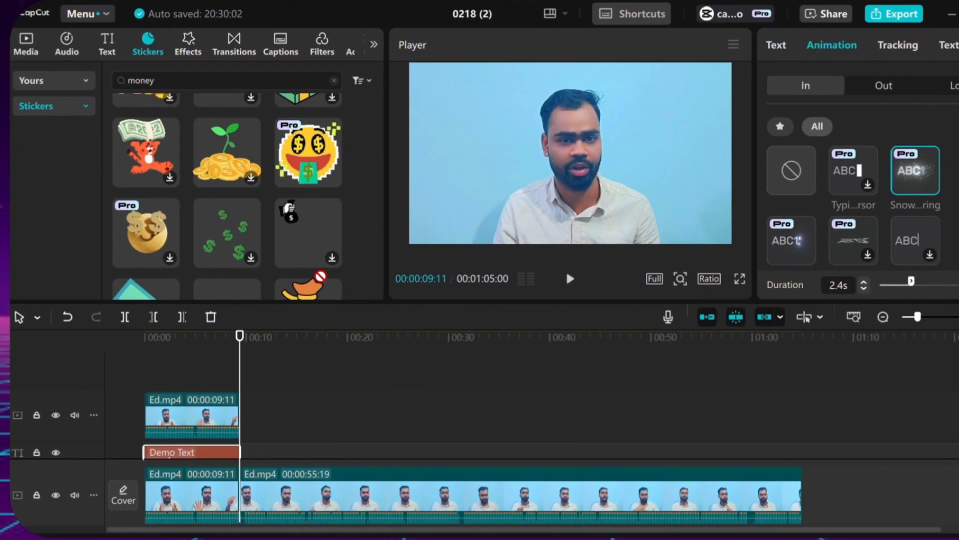
Step: Add the money-eyed emoji sticker at 09:11, shrink it and place it left of the speaker
drag(321, 276, 255, 419)
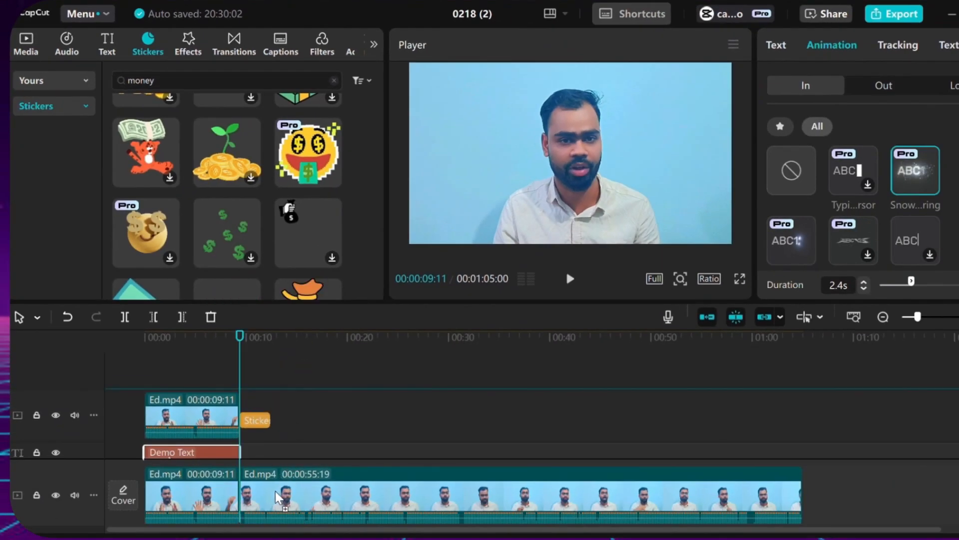
drag(275, 492, 274, 490)
click(254, 401)
drag(585, 186, 510, 179)
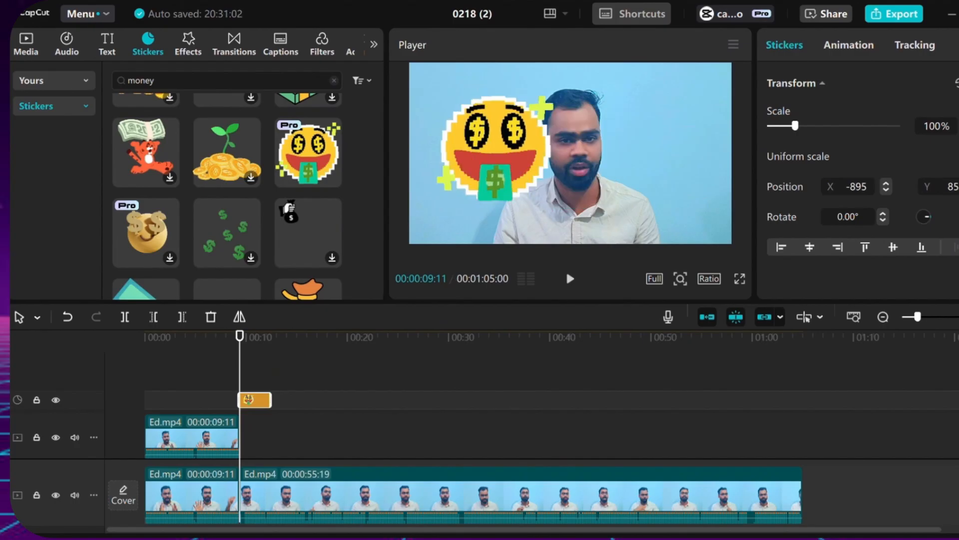
drag(555, 204, 535, 187)
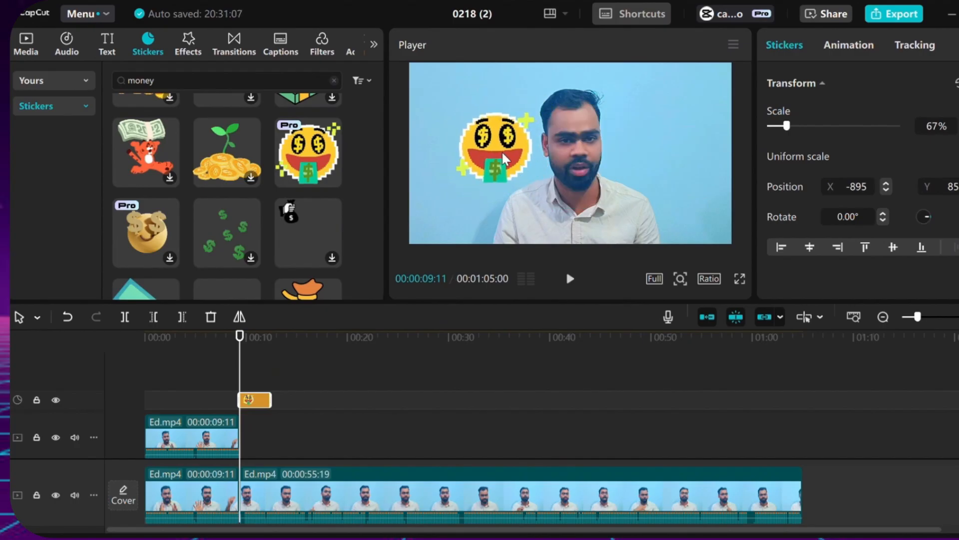
drag(503, 153, 482, 149)
drag(513, 182, 467, 164)
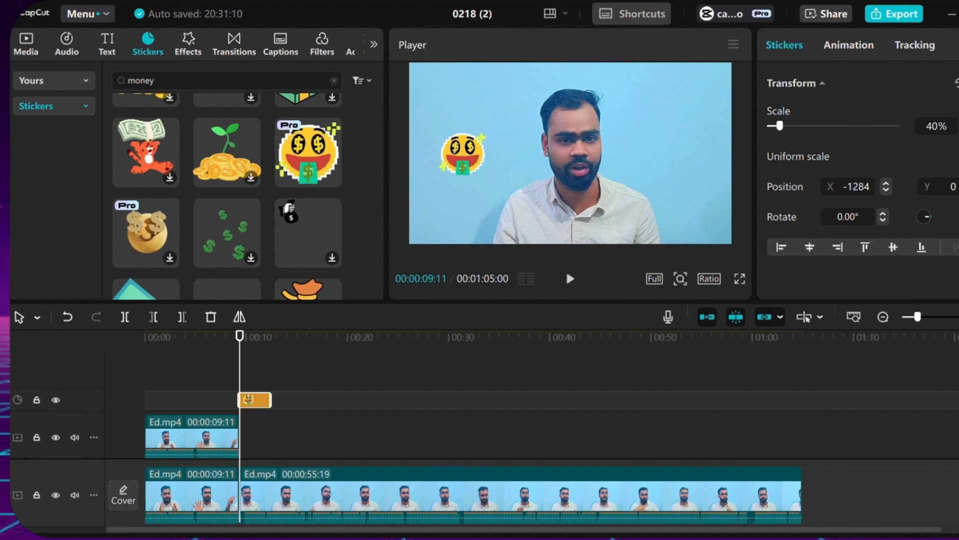
Step: Give the sticker a Bounce In entrance and fine-tune its position beside the speaker
click(853, 46)
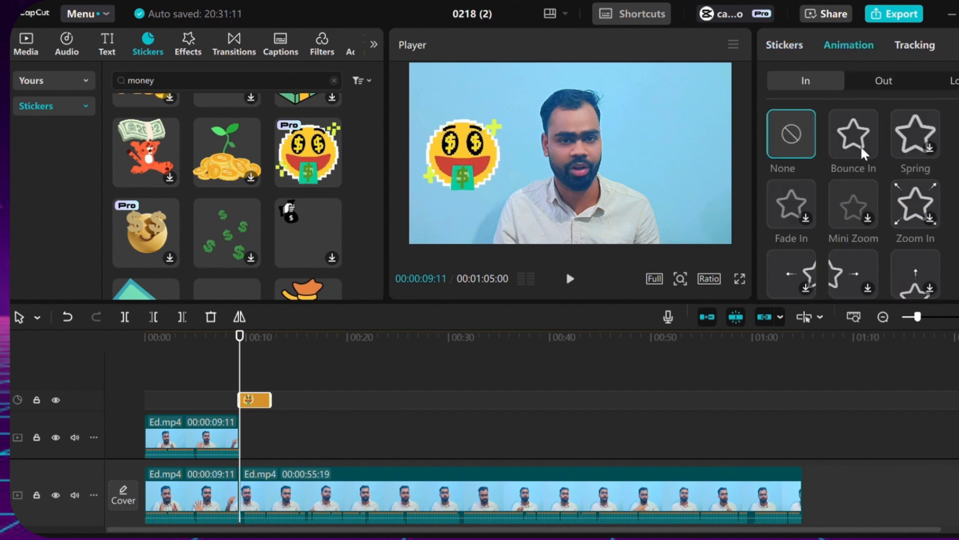
click(863, 149)
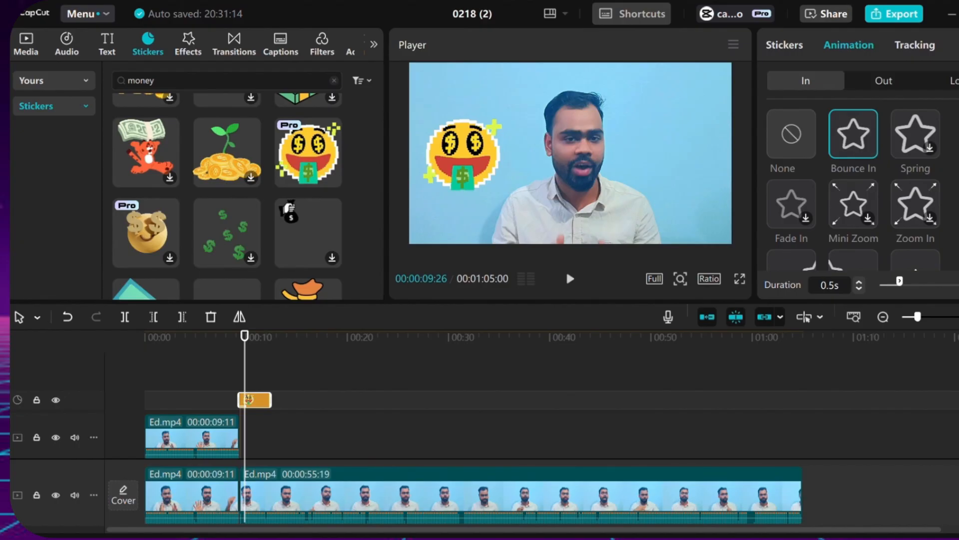
drag(463, 165, 444, 172)
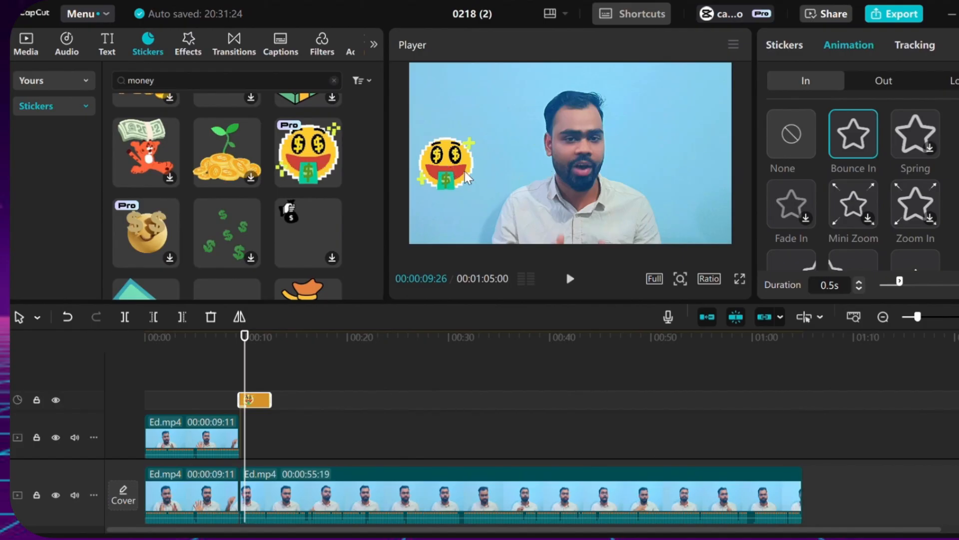
mouse_move(450, 170)
mouse_down()
mouse_move(693, 176)
mouse_move(696, 80)
mouse_move(424, 92)
mouse_move(457, 121)
mouse_move(462, 206)
mouse_move(452, 165)
mouse_up()
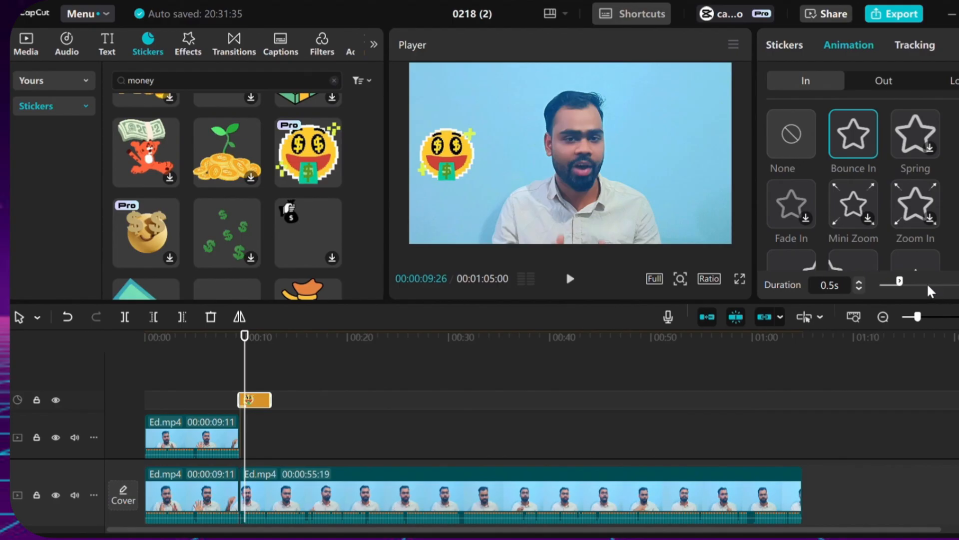
drag(928, 317, 934, 316)
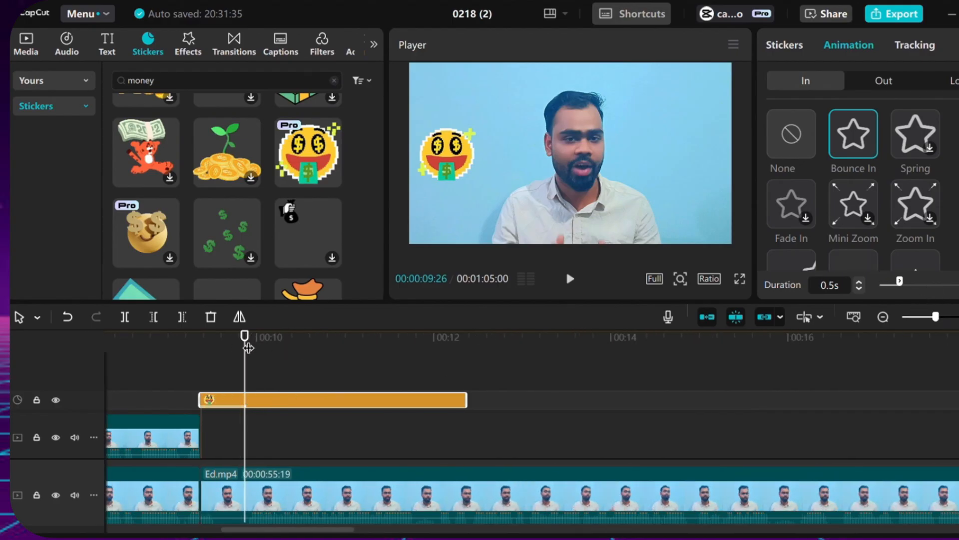
drag(237, 348, 210, 356)
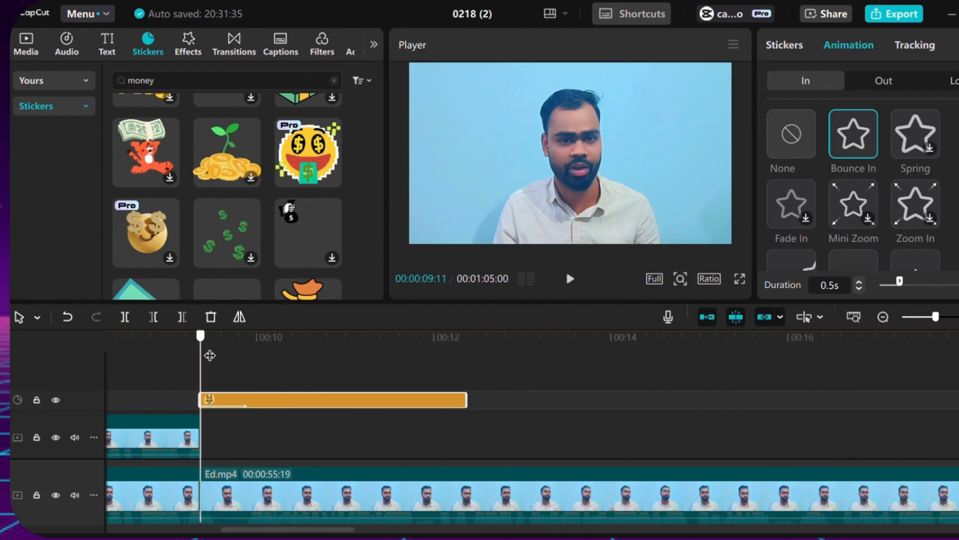
Step: Set the sticker's In animation to None and put the playhead at its start
click(795, 148)
click(197, 392)
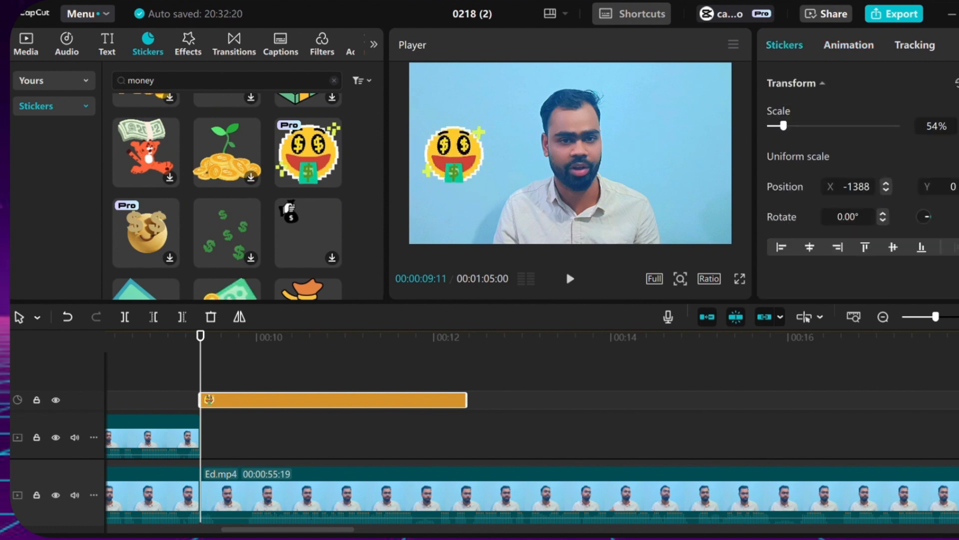
drag(483, 182, 487, 186)
mouse_move(208, 344)
mouse_down()
mouse_move(195, 344)
mouse_move(224, 346)
mouse_move(209, 352)
mouse_up()
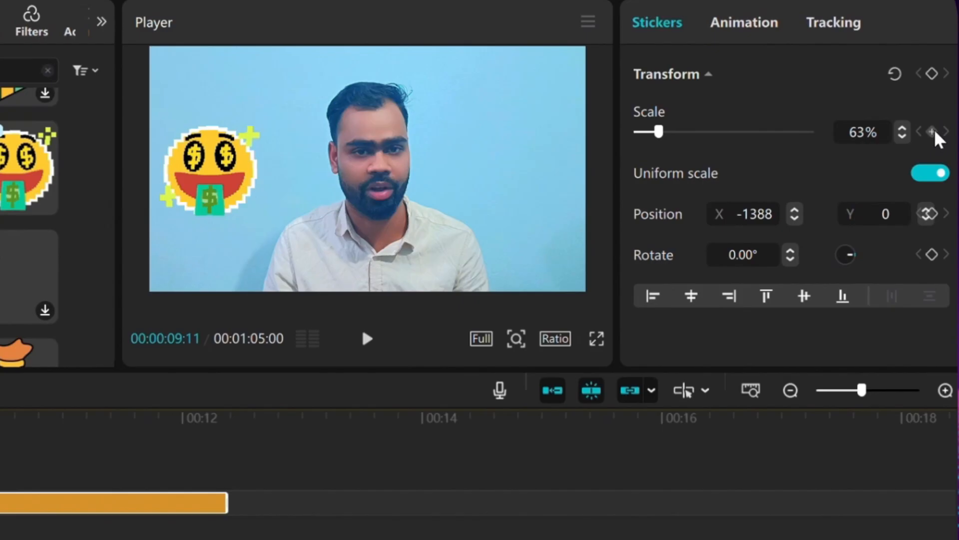
Step: Keyframe the sticker's scale from 1% at its start to 74% two frames later
click(932, 132)
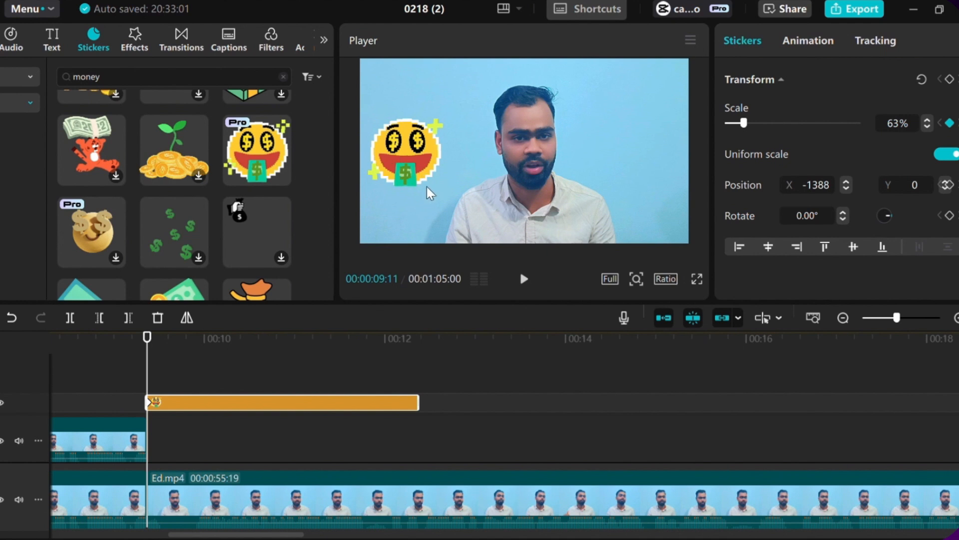
drag(743, 123, 730, 123)
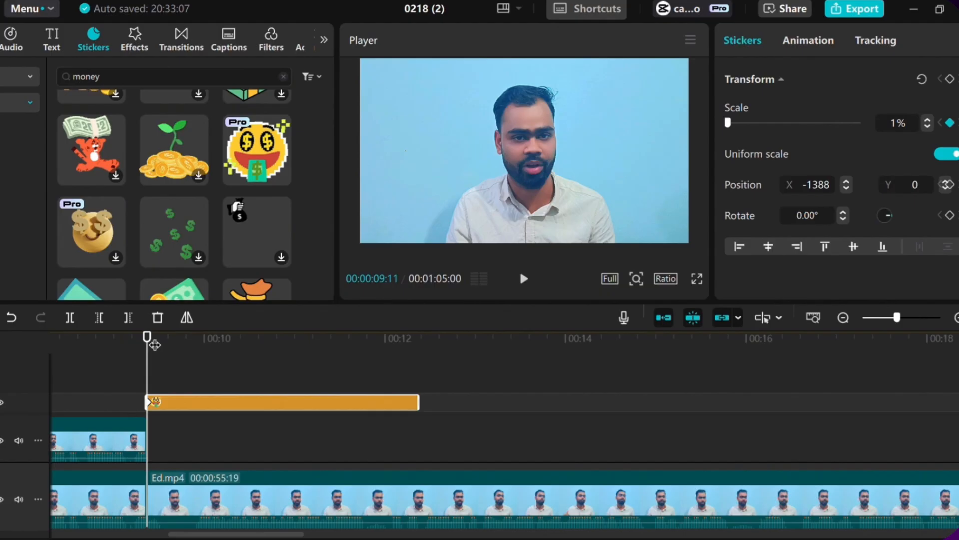
drag(155, 345, 162, 348)
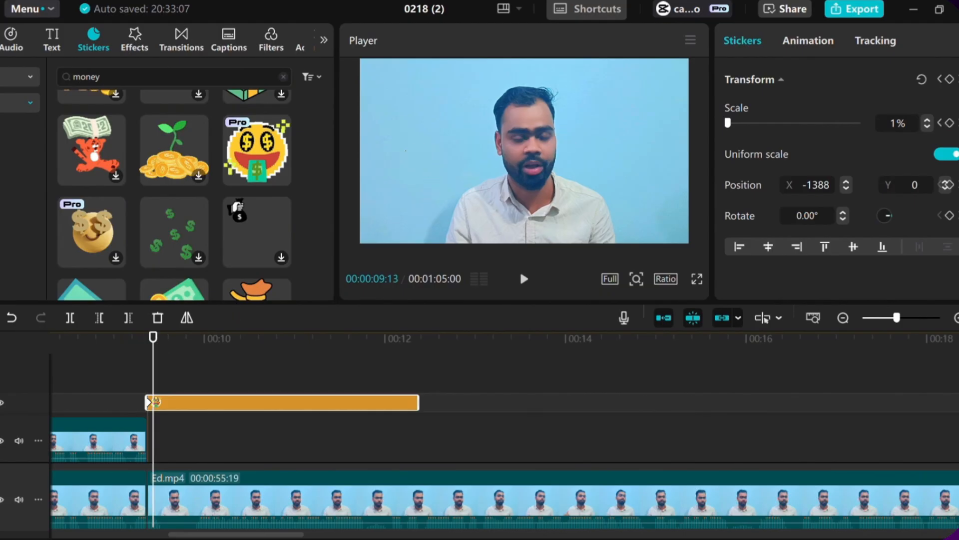
drag(728, 125, 747, 126)
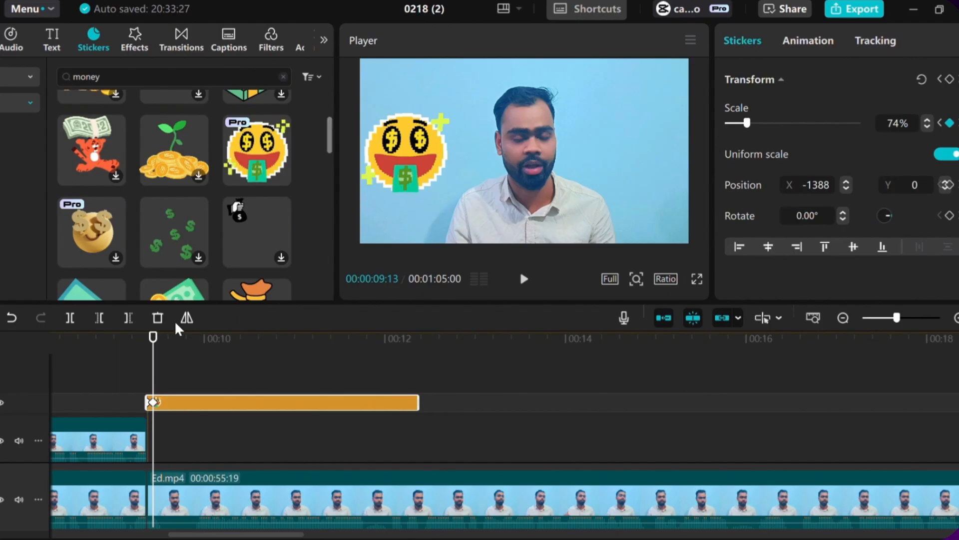
Step: Preview the pop-in, then drag the second scale keyframe later to slow it
drag(153, 345, 147, 346)
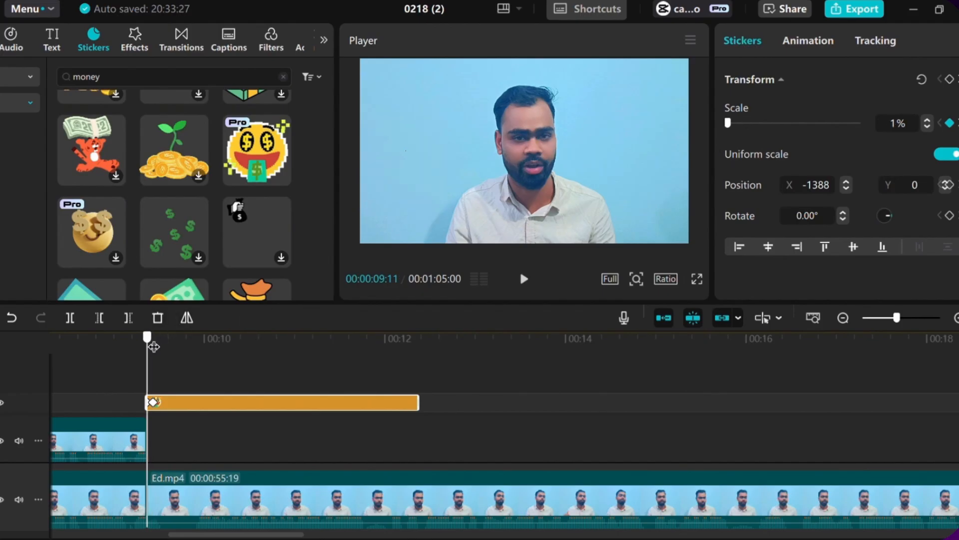
click(526, 279)
click(181, 408)
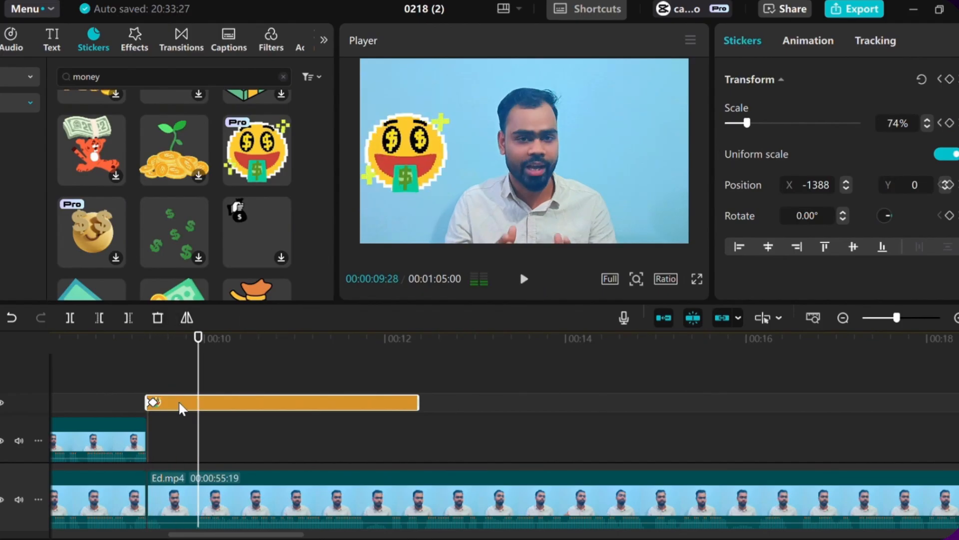
drag(210, 351, 151, 368)
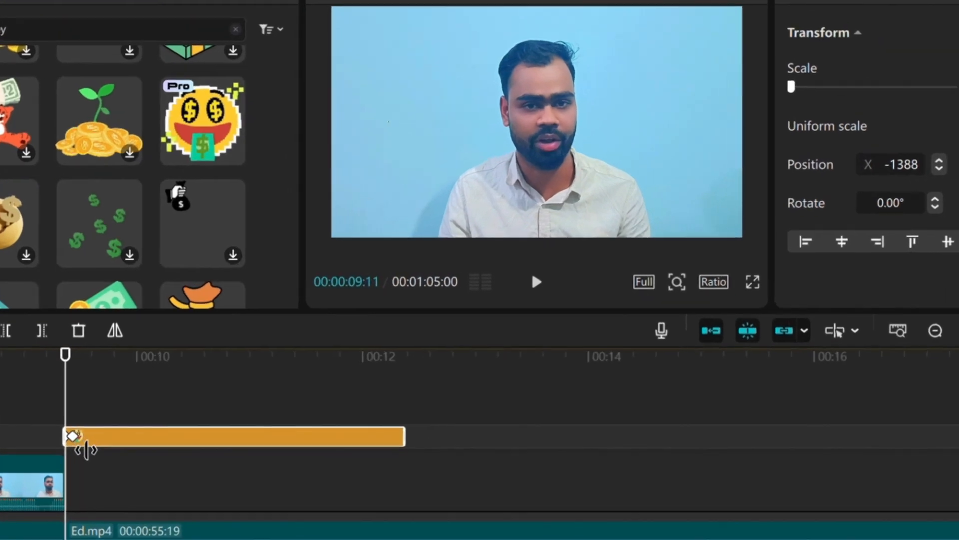
click(958, 332)
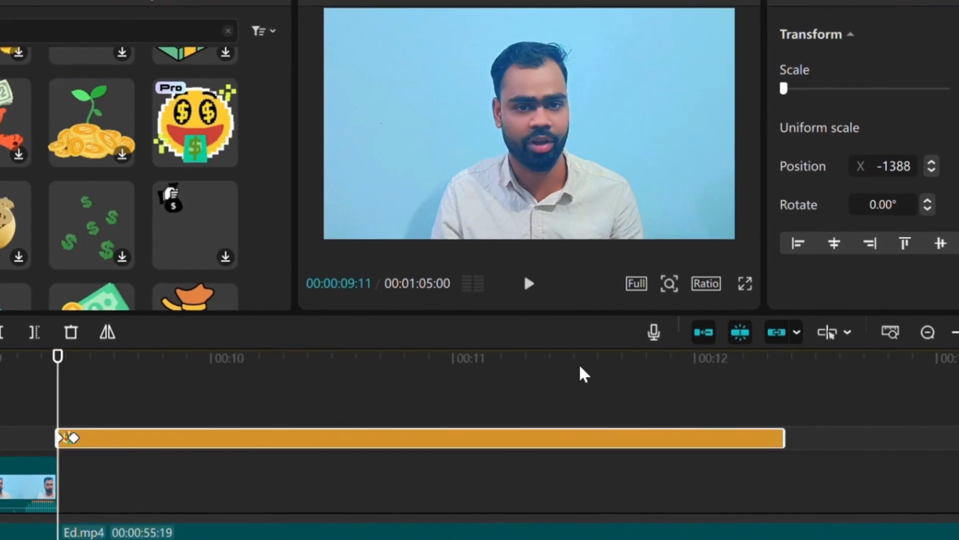
drag(72, 438, 124, 448)
drag(74, 378, 38, 392)
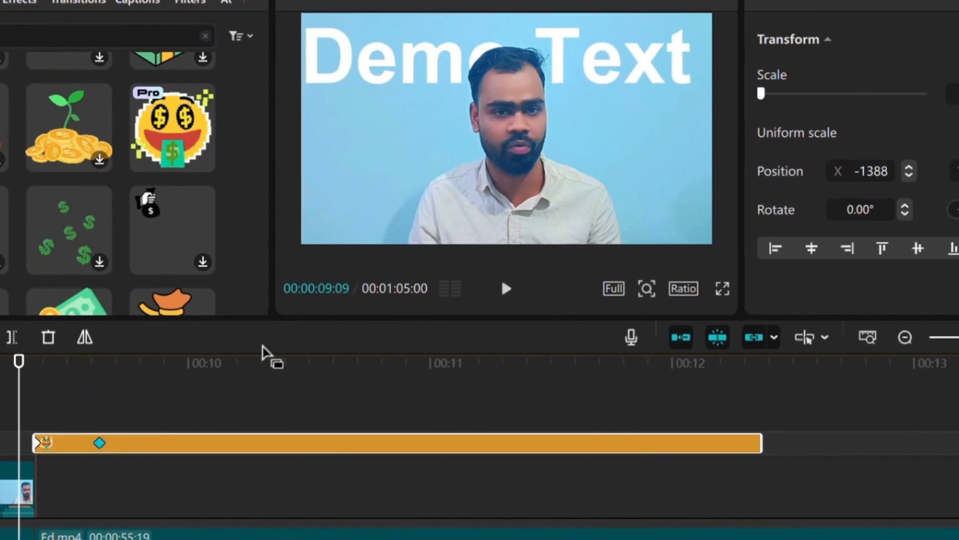
click(270, 538)
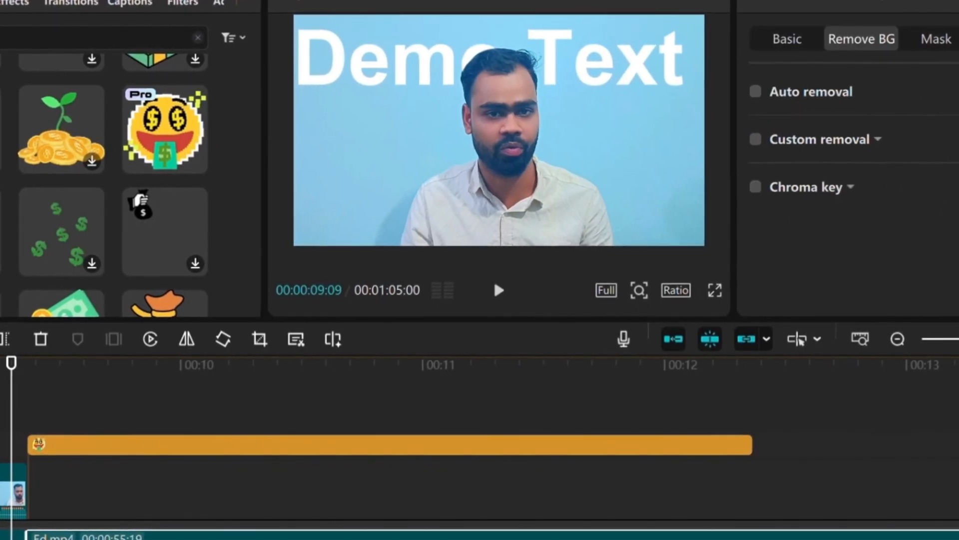
click(500, 291)
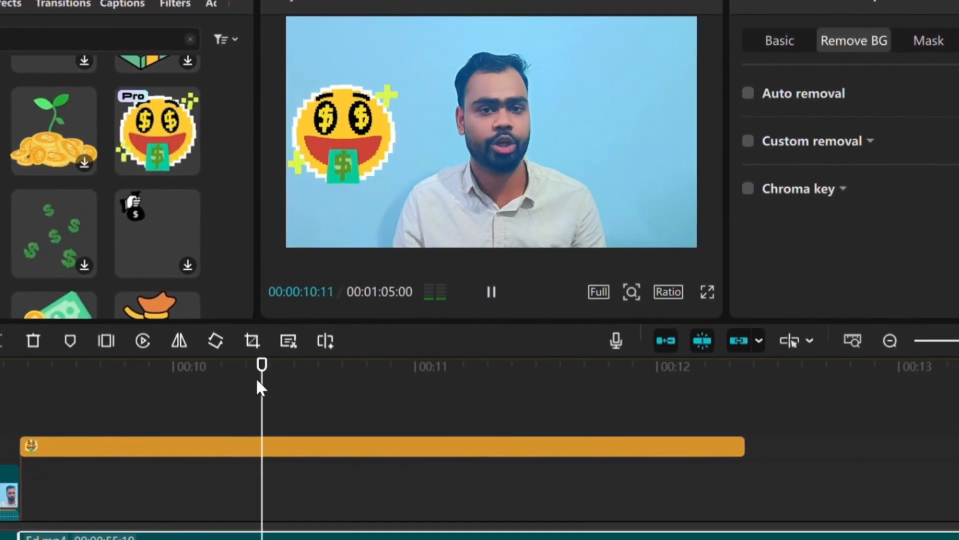
drag(256, 376, 29, 424)
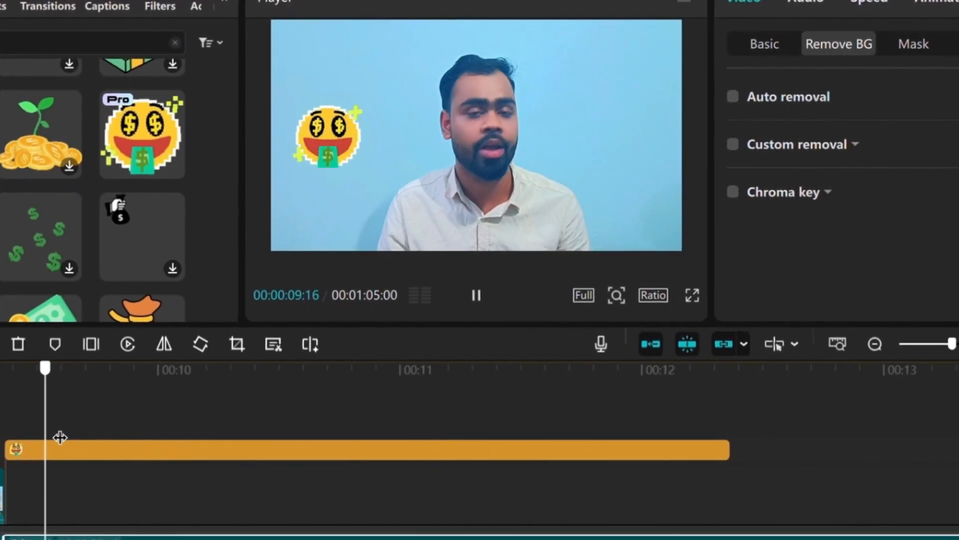
key(space)
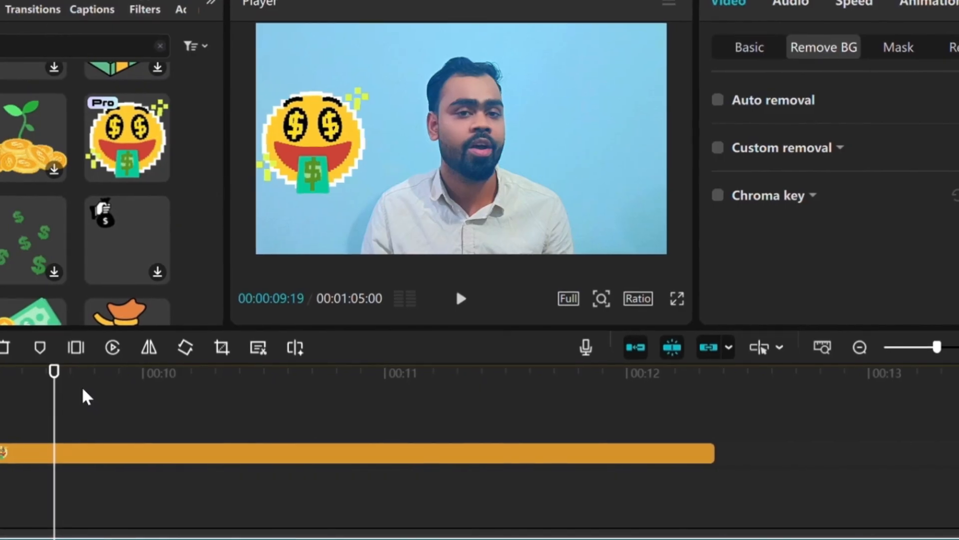
drag(55, 387, 69, 409)
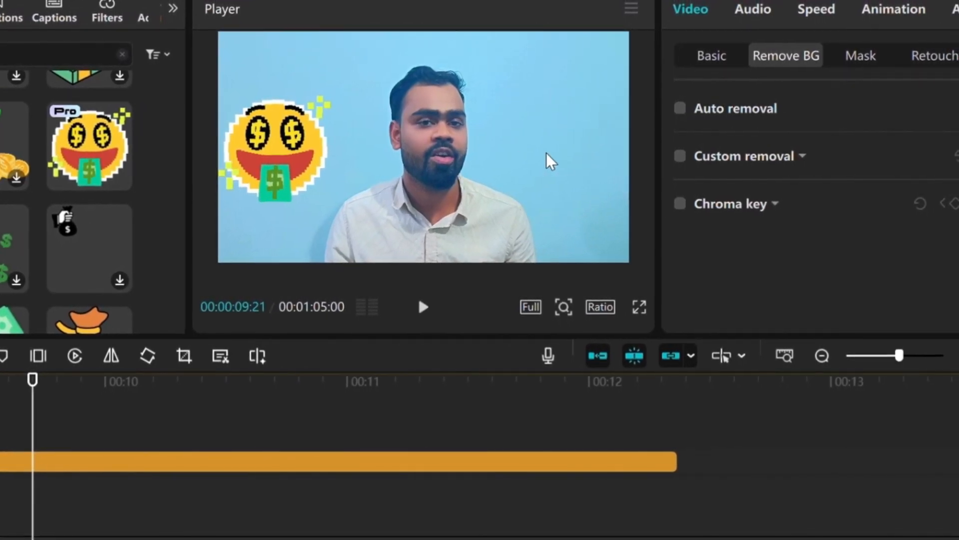
click(288, 165)
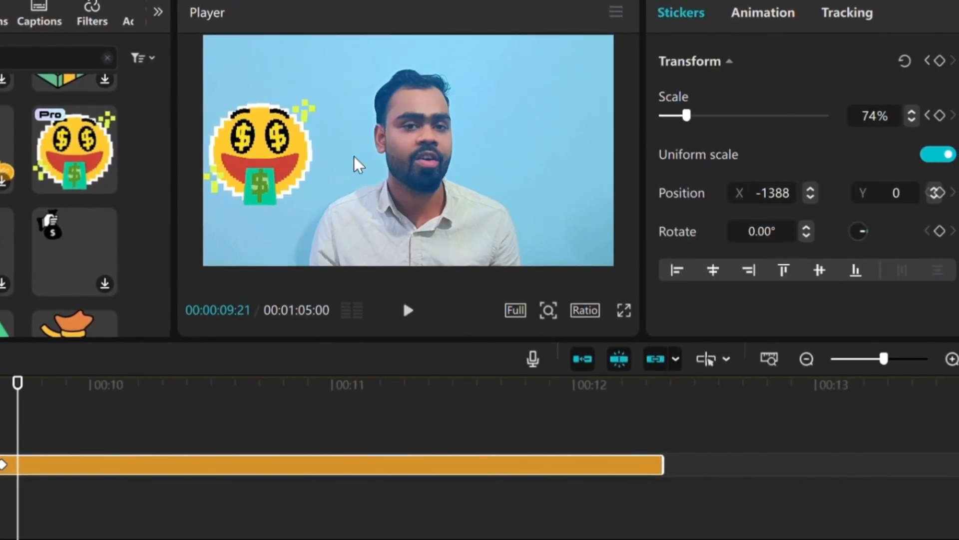
Step: Keyframe the sticker's position, moving it from the man's left to his right
click(939, 196)
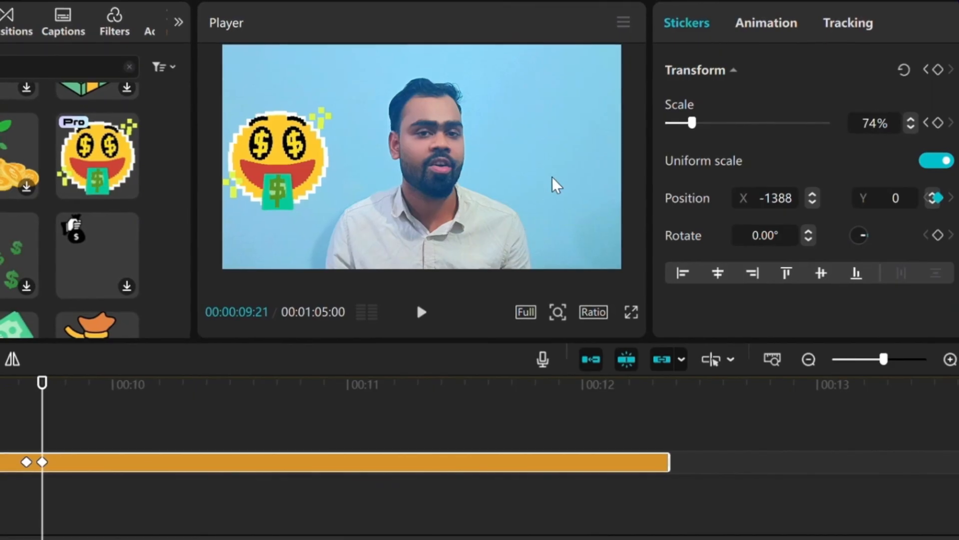
drag(42, 390, 244, 411)
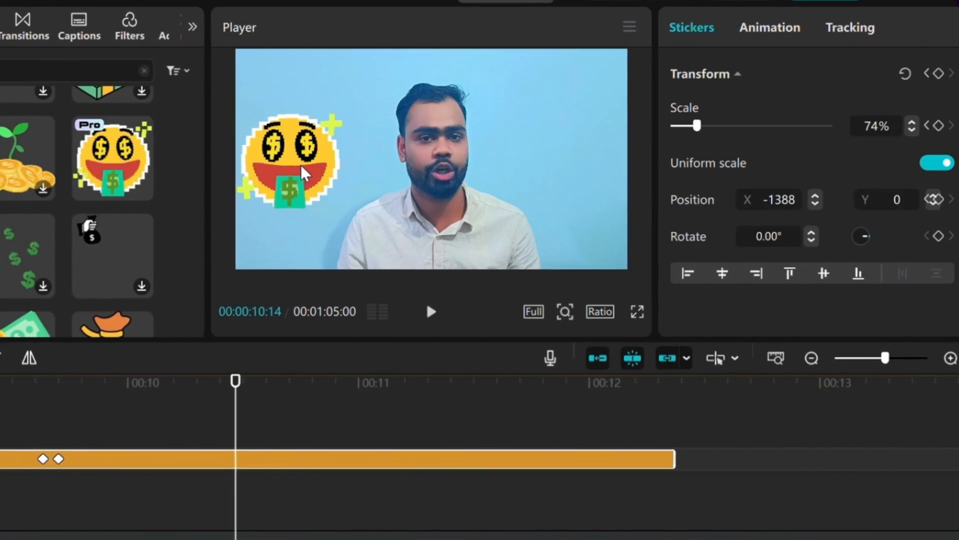
drag(303, 173, 582, 168)
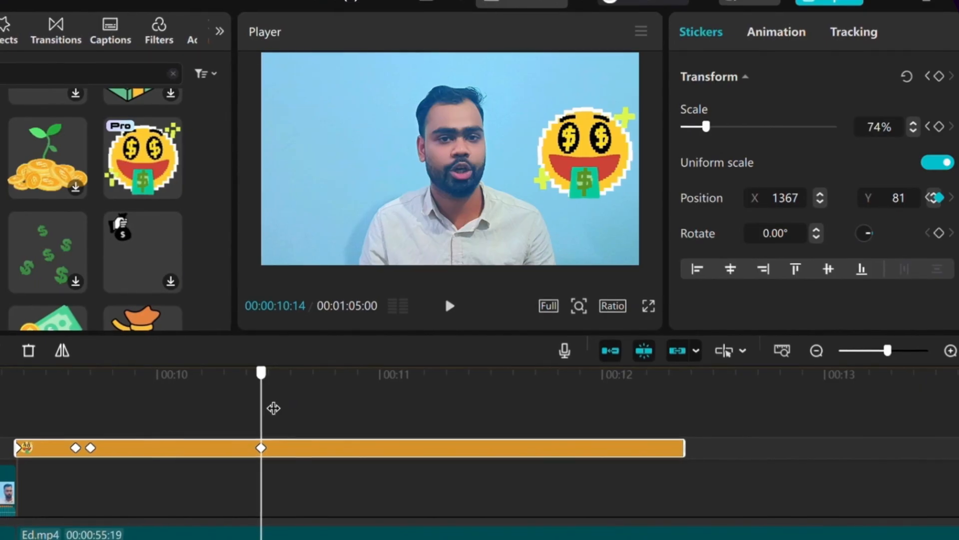
Step: Move the sticker to the top-left corner (X -1456, Y 758) at 48% scale and preview it
drag(274, 407, 403, 410)
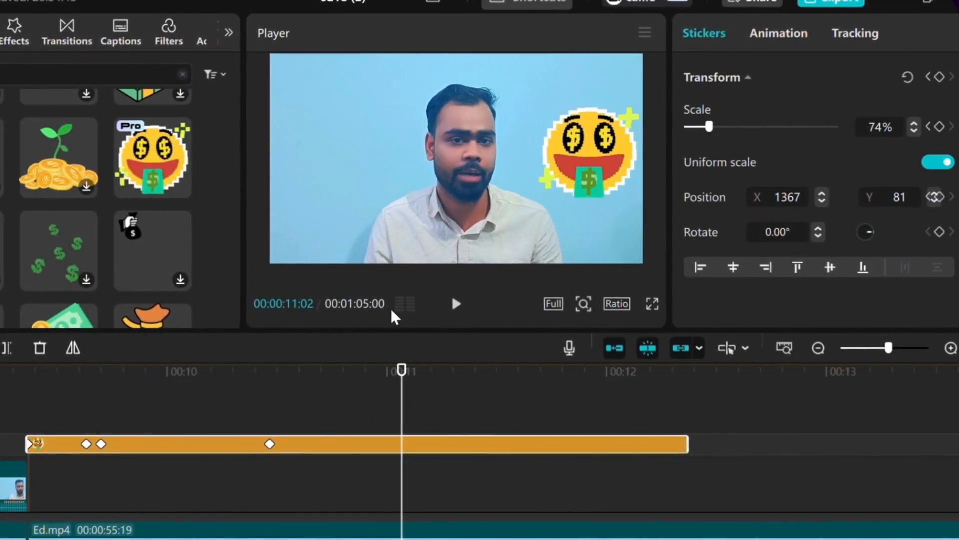
drag(606, 178, 342, 108)
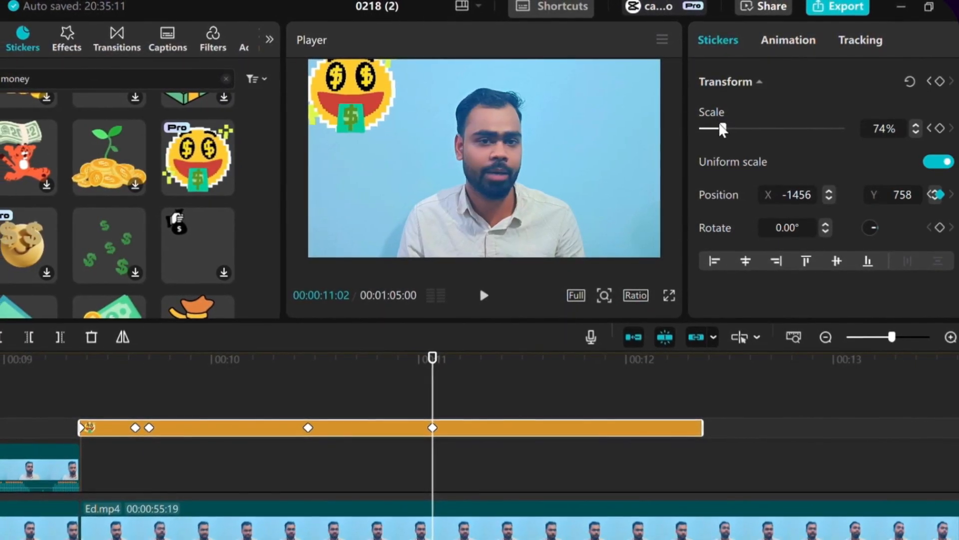
drag(721, 128, 720, 132)
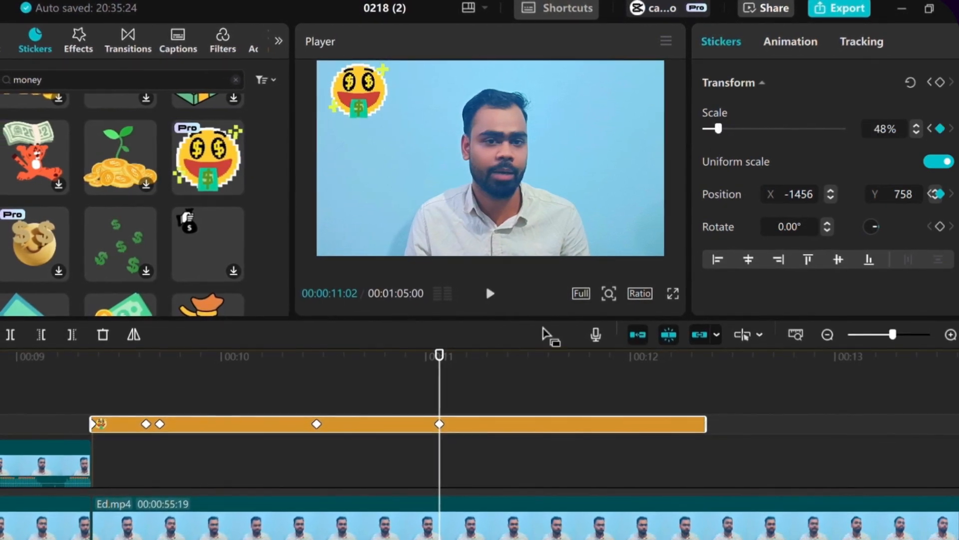
drag(439, 370, 147, 450)
click(518, 286)
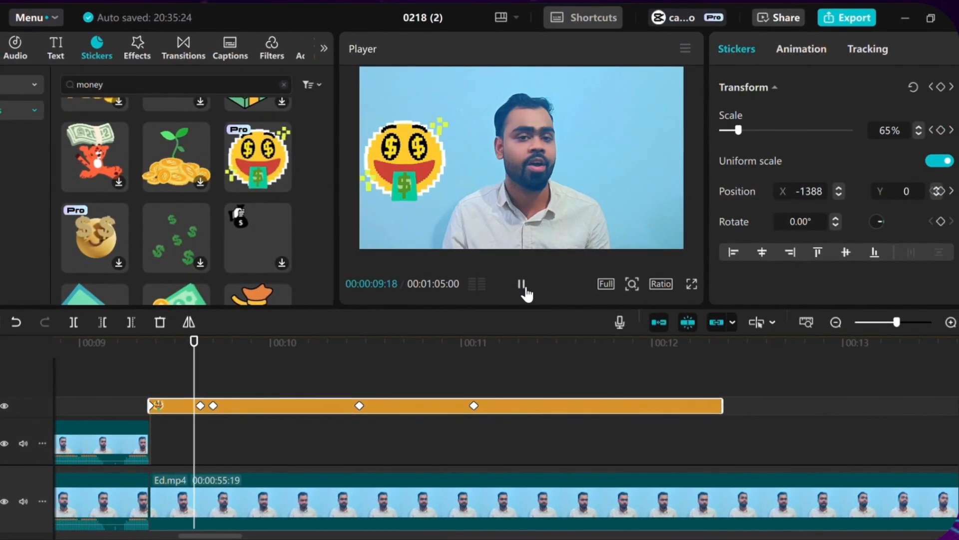
click(530, 289)
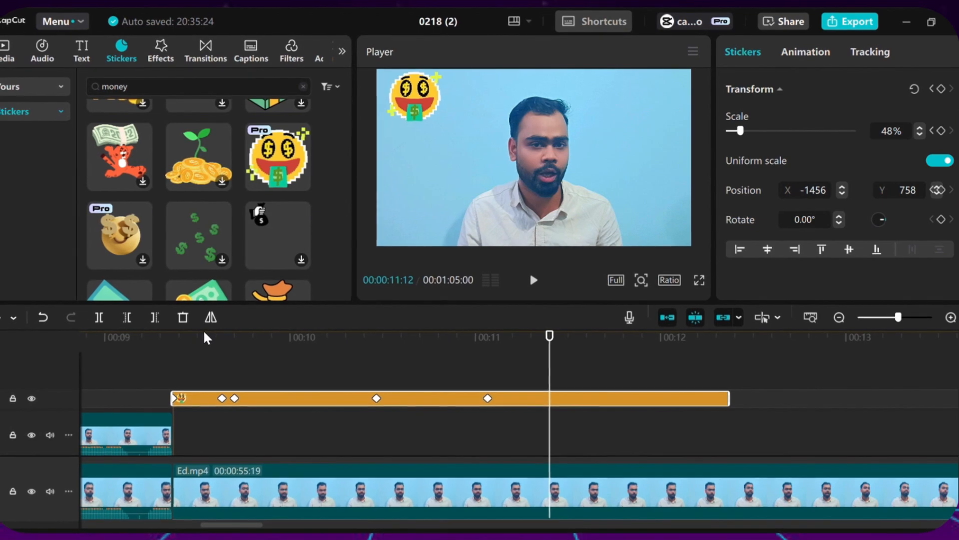
Step: Trim the sticker at 11:12 and split Ed.mp4 at 11:12 and 12:04
click(166, 315)
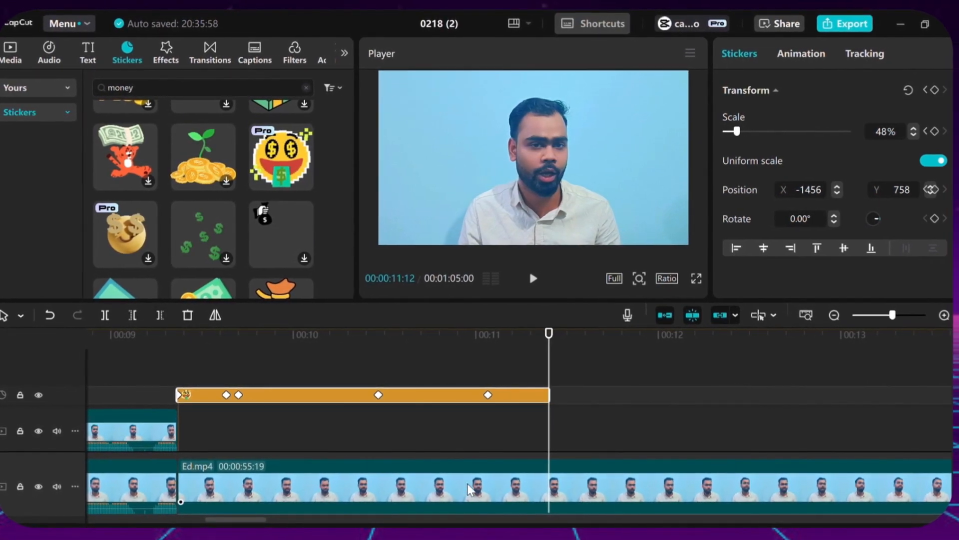
click(360, 424)
click(102, 315)
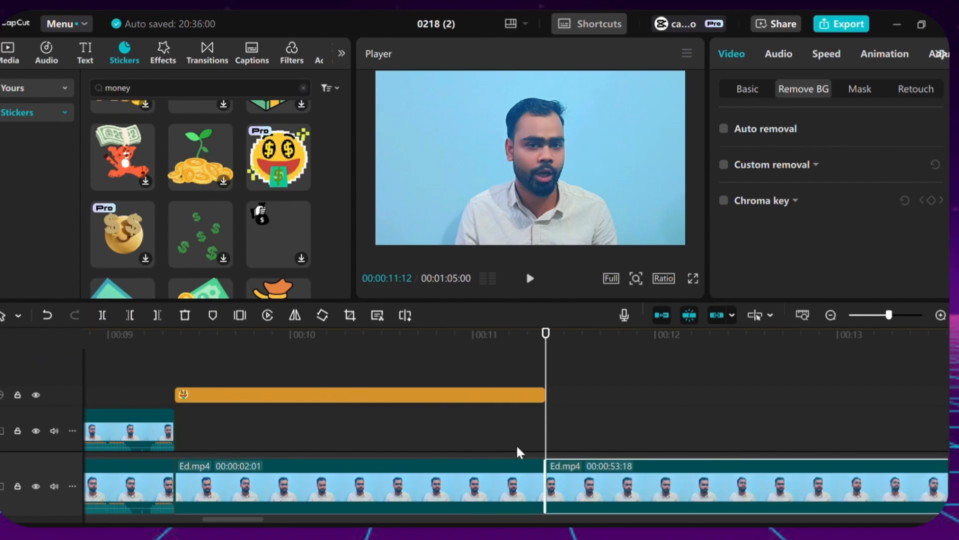
click(631, 342)
click(689, 367)
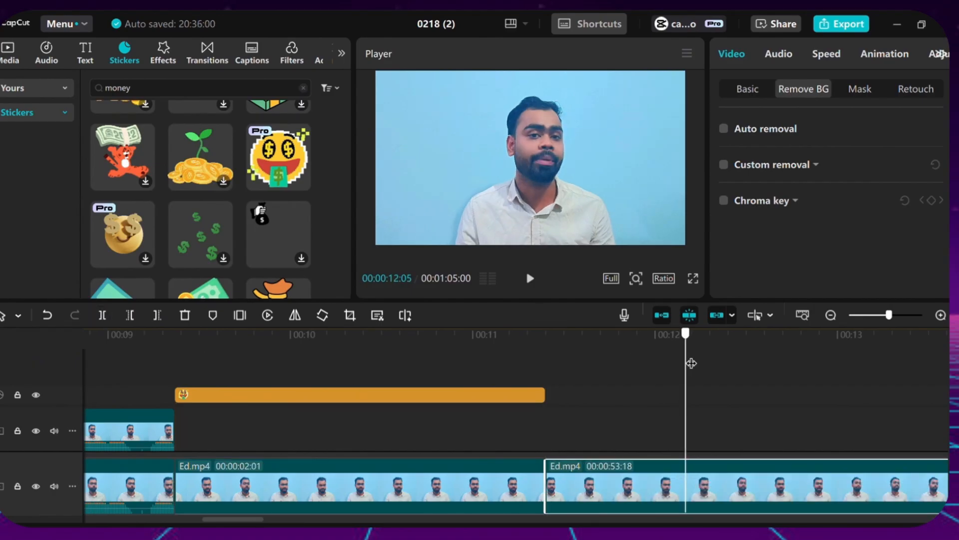
click(680, 372)
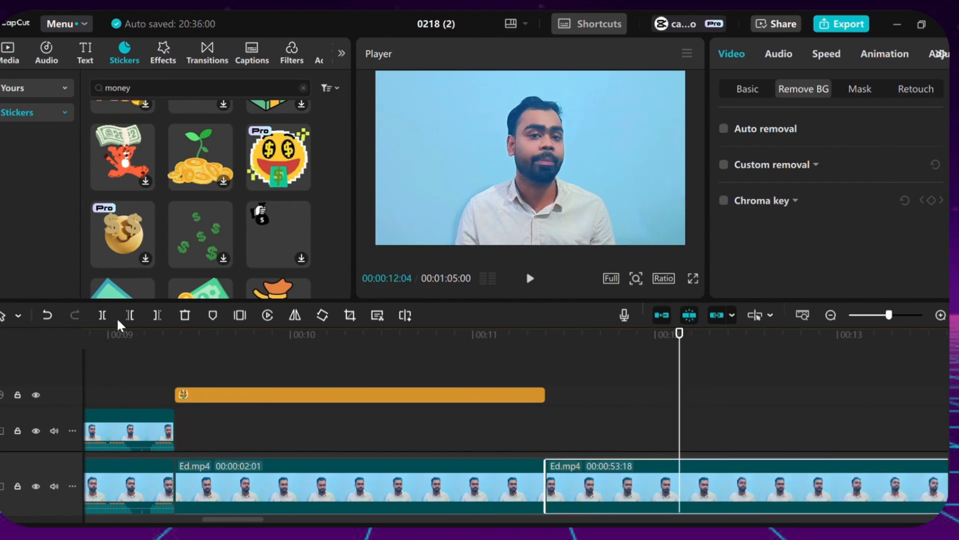
click(102, 315)
Step: Select the 22-frame middle Ed.mp4 piece and bring up its background removal settings
drag(679, 465, 610, 469)
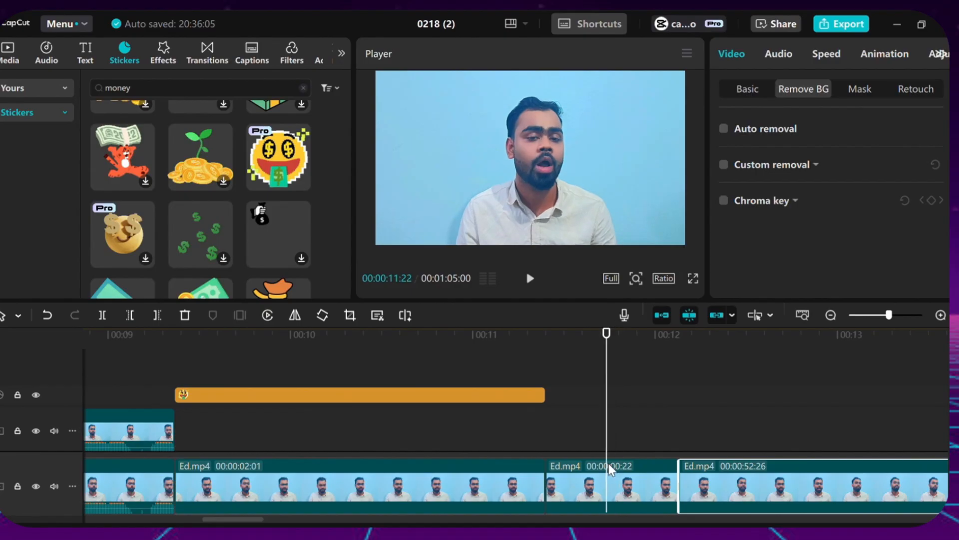
click(619, 477)
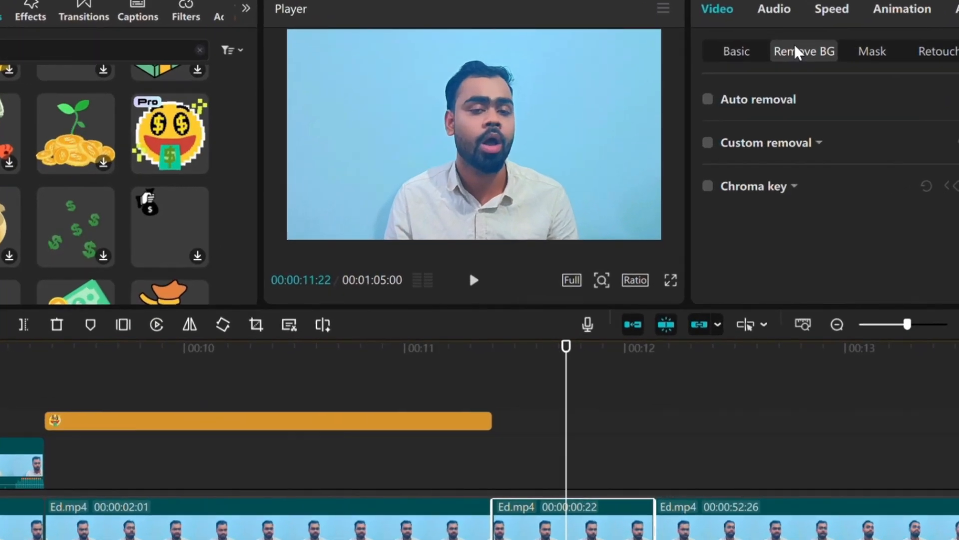
click(731, 51)
click(812, 52)
drag(510, 381, 494, 386)
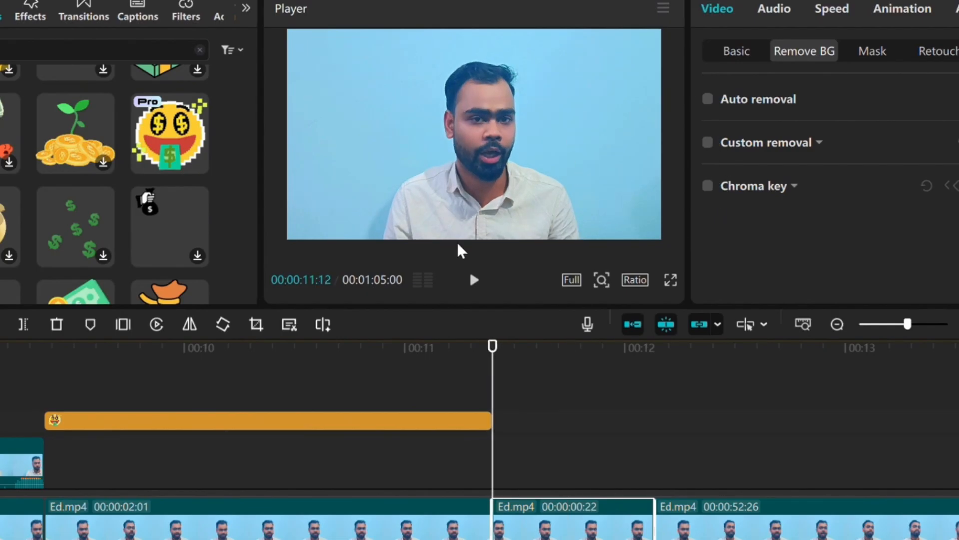
scroll(569, 482, down, 1)
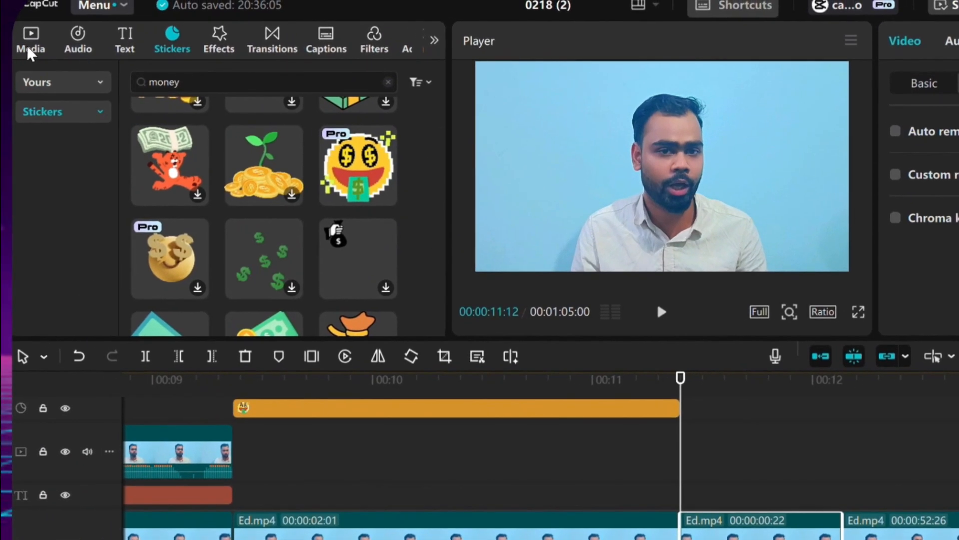
Step: Drop the studio photo onto a new track at 00:11:12 for five seconds, then select the middle Ed.mp4 clip
click(34, 45)
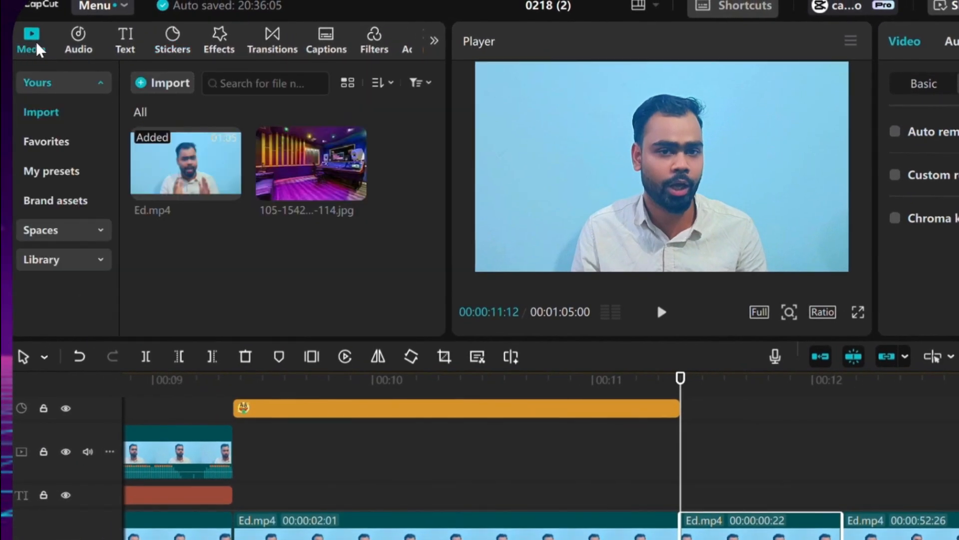
mouse_move(311, 179)
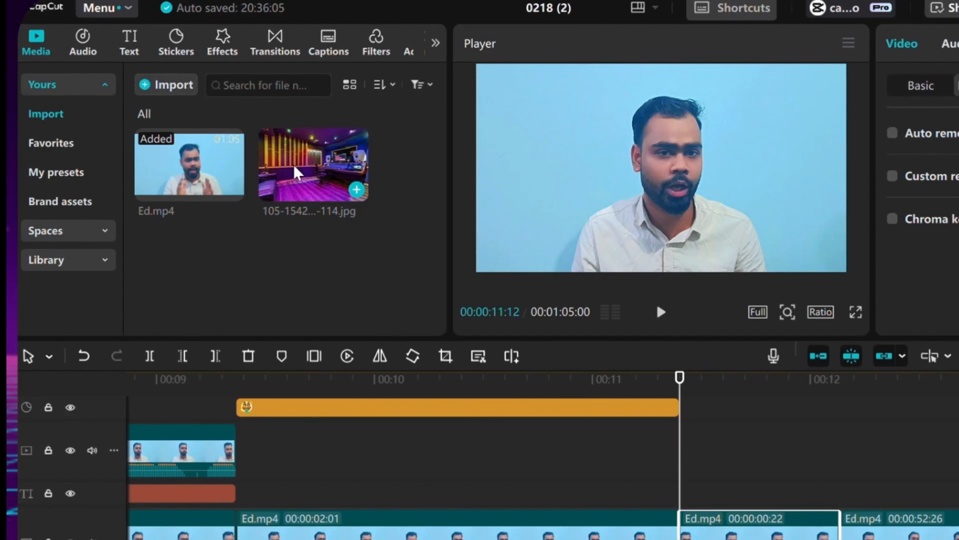
drag(296, 172, 733, 525)
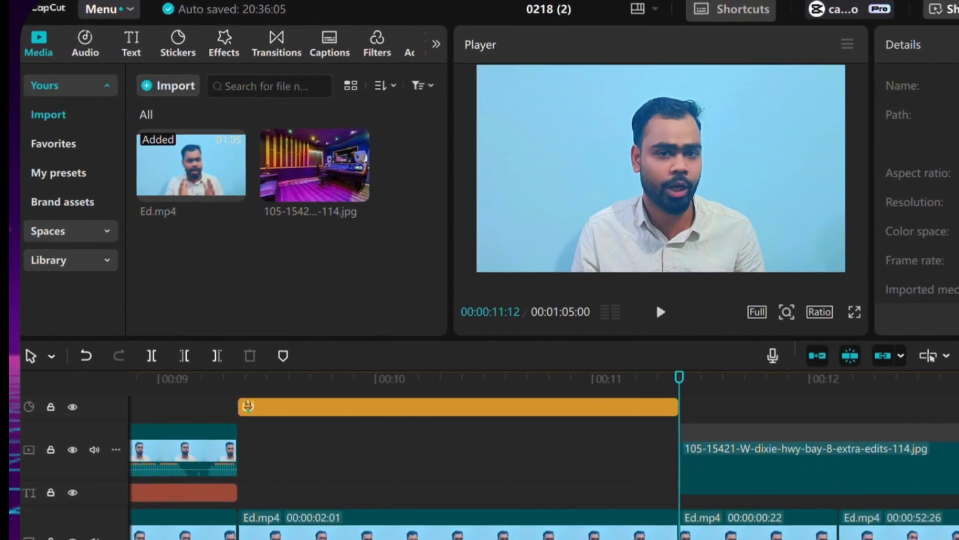
click(689, 472)
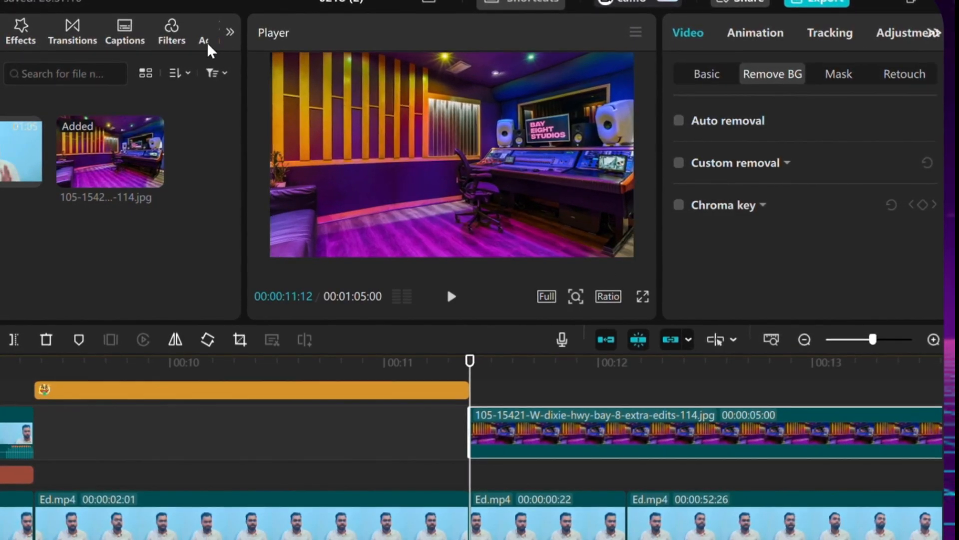
click(515, 524)
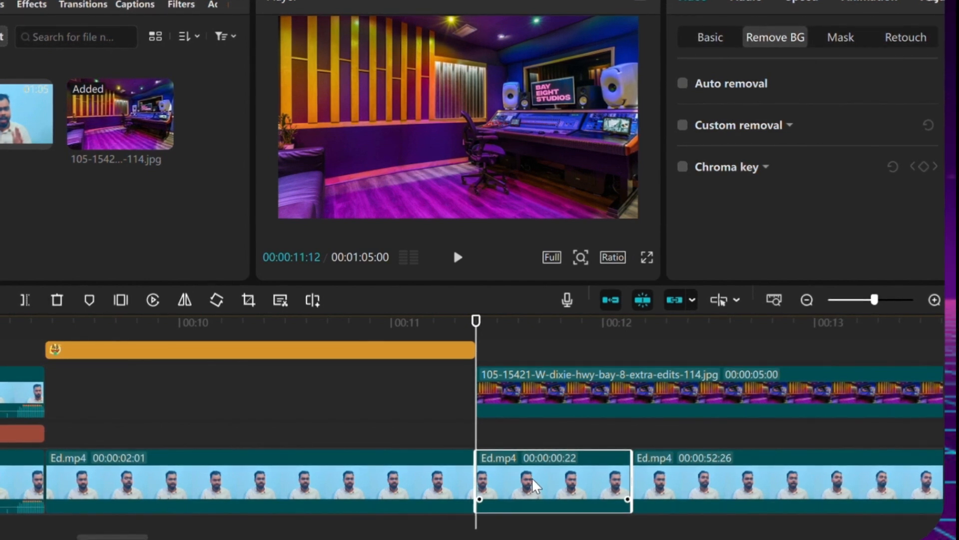
Step: Copy the 22-frame middle Ed.mp4 clip to a top track above the photo and enable Chroma key
drag(533, 485, 536, 371)
scroll(589, 400, down, 3)
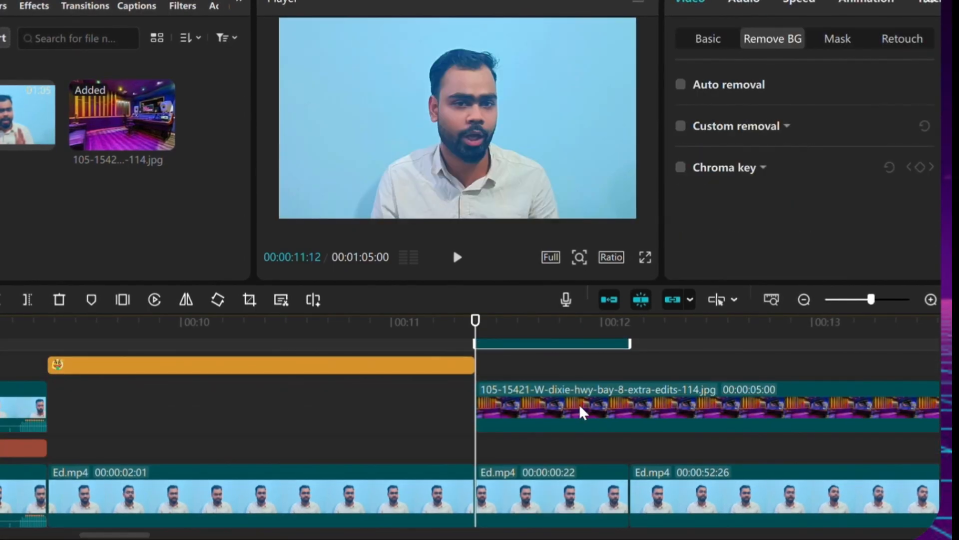
scroll(552, 434, up, 1)
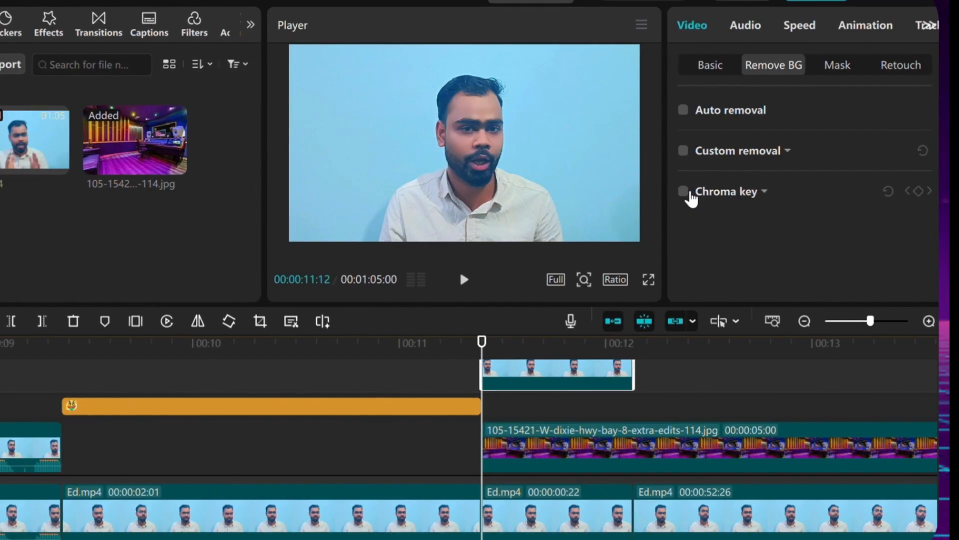
click(691, 194)
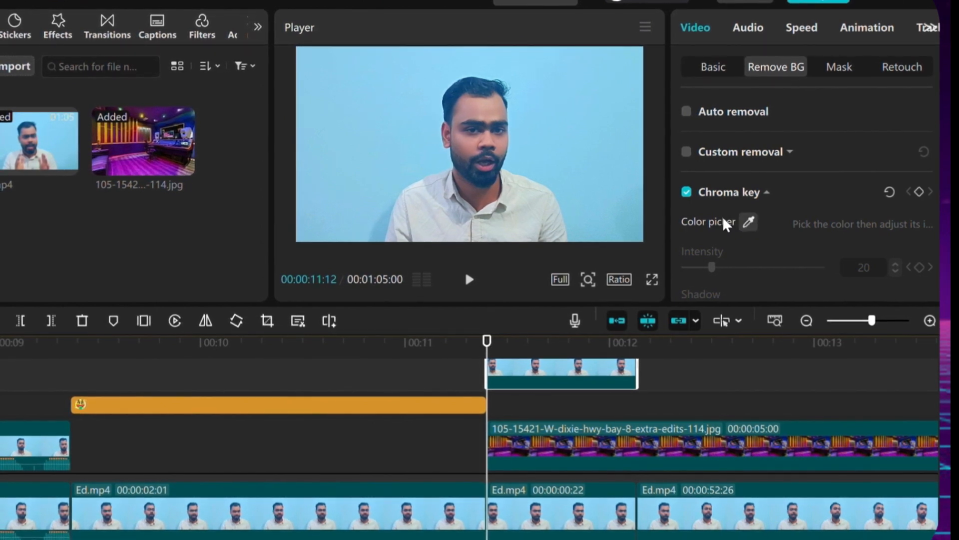
Step: Key out the light-blue wall with intensity around 8, then switch Chroma key back off
click(749, 221)
click(581, 166)
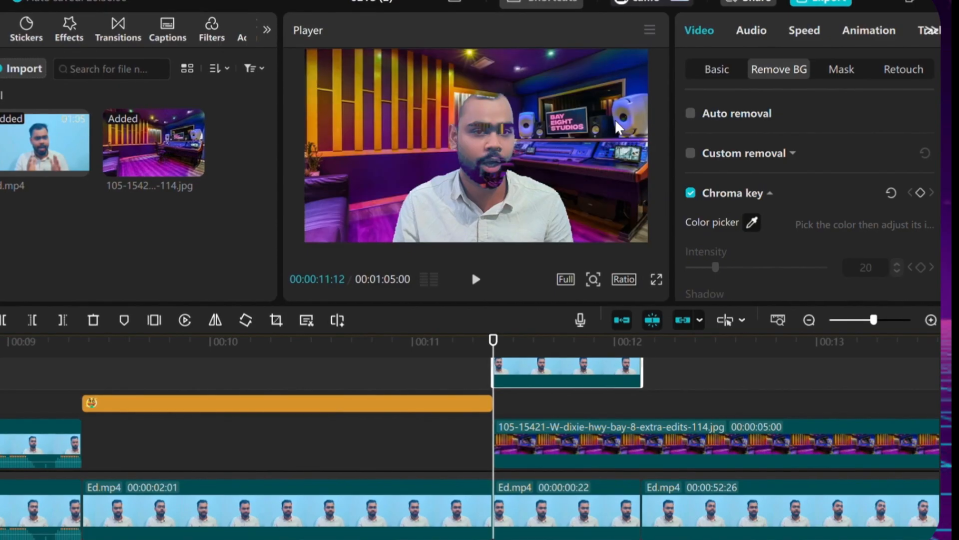
click(620, 111)
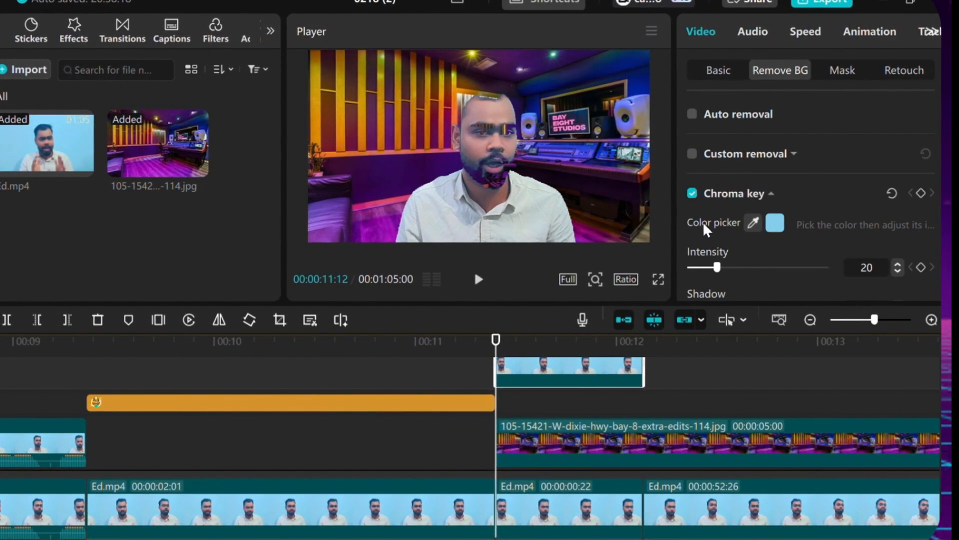
mouse_move(717, 267)
mouse_down()
mouse_move(692, 269)
mouse_move(701, 269)
mouse_up()
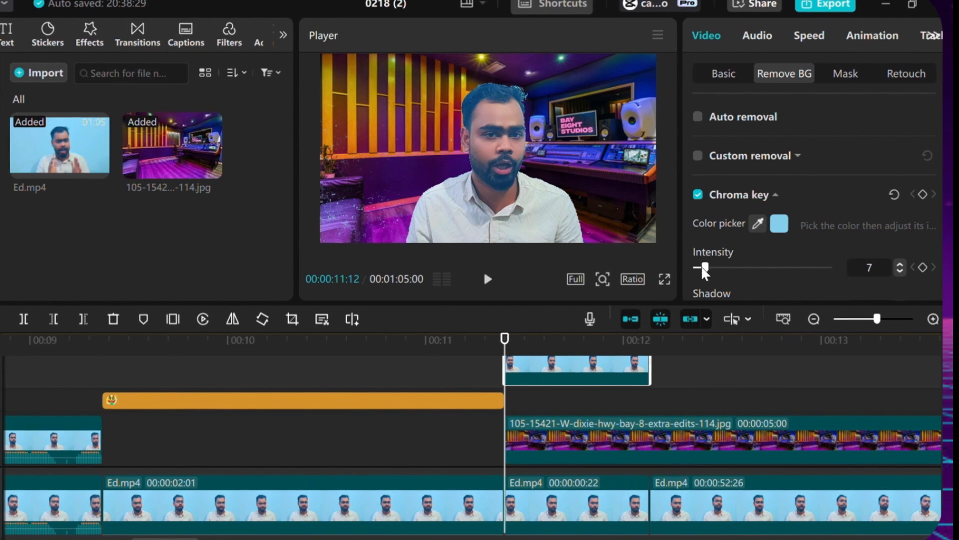
drag(705, 267, 708, 272)
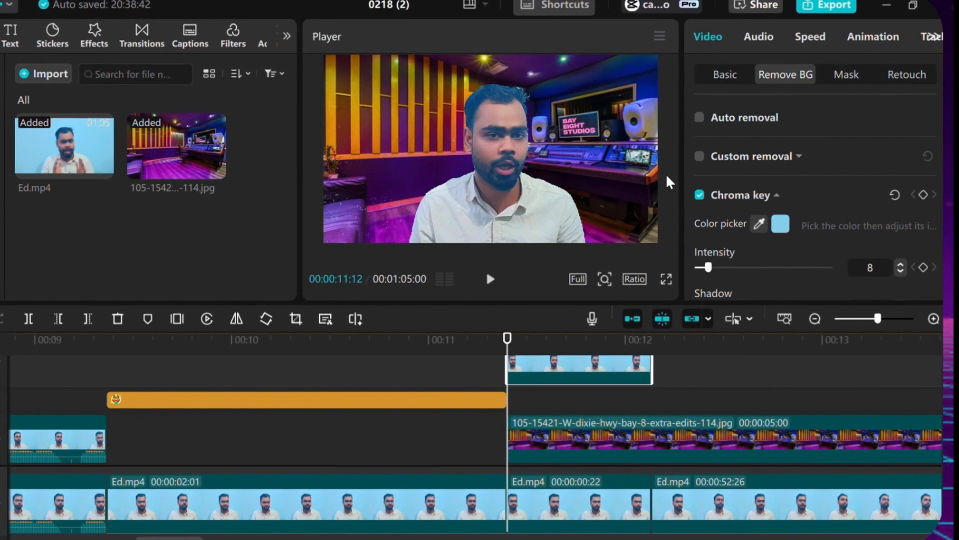
click(700, 195)
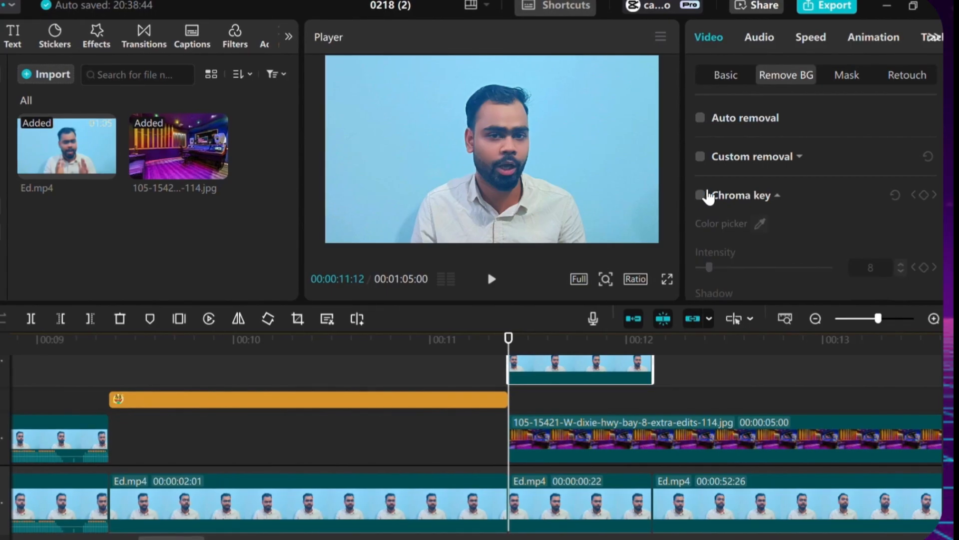
Step: Enable Auto removal on the top clip's background and turn on Stroke
click(703, 119)
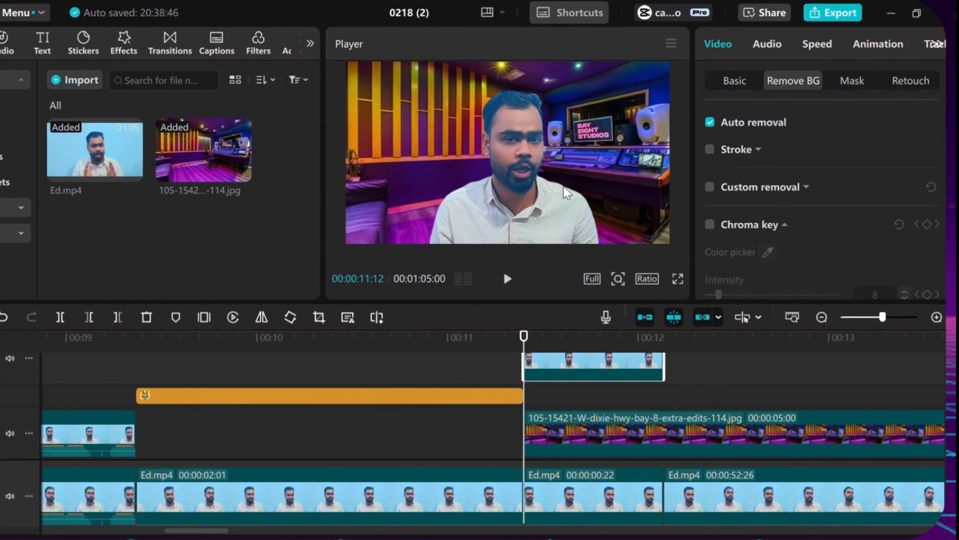
click(718, 152)
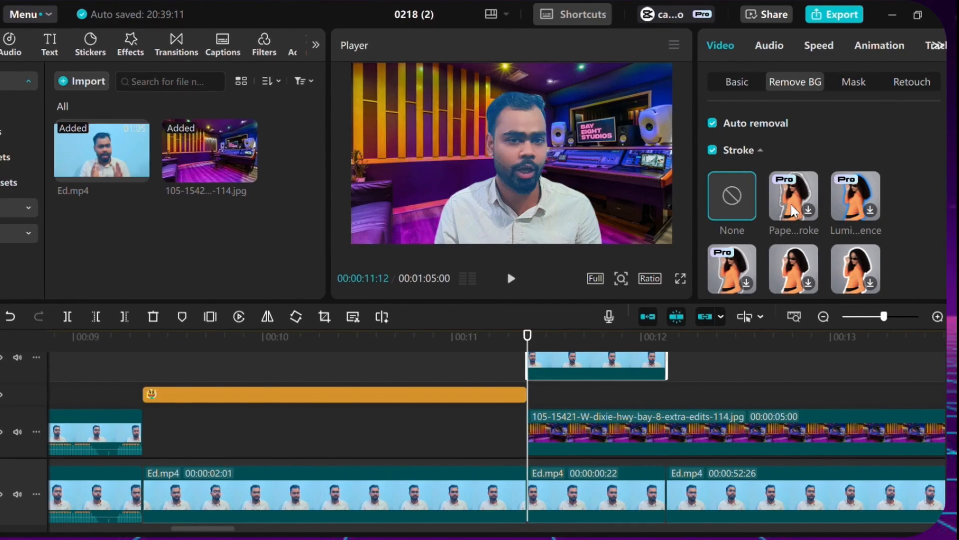
click(794, 210)
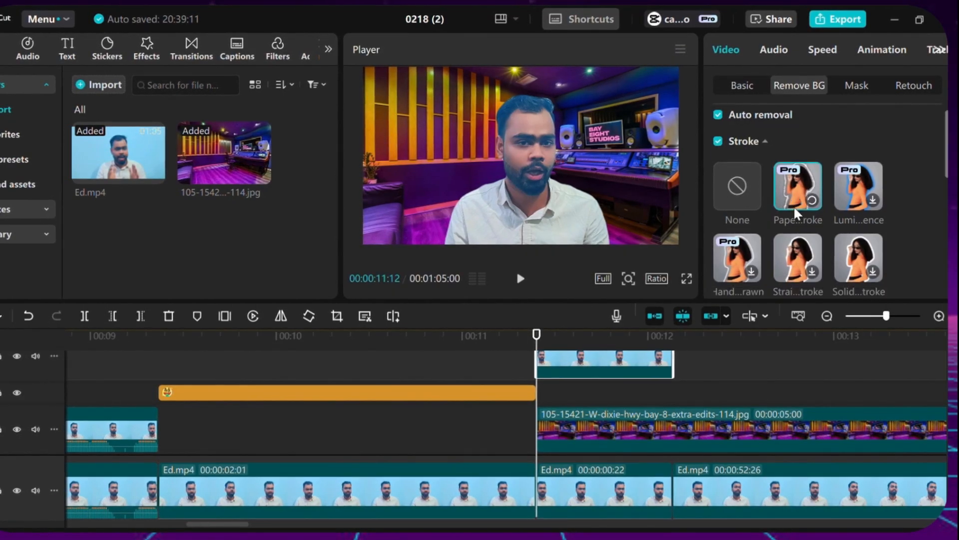
scroll(825, 225, down, 3)
scroll(856, 244, down, 5)
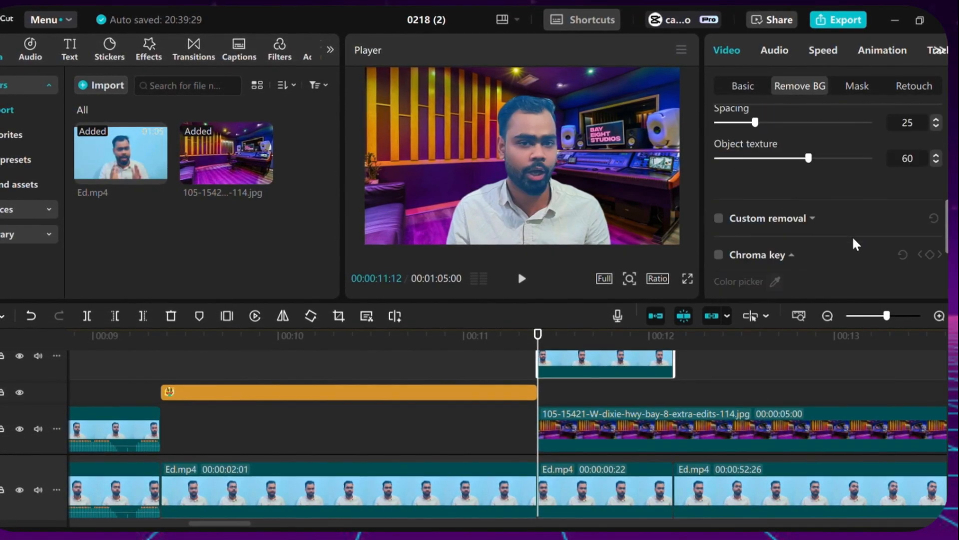
scroll(853, 242, up, 2)
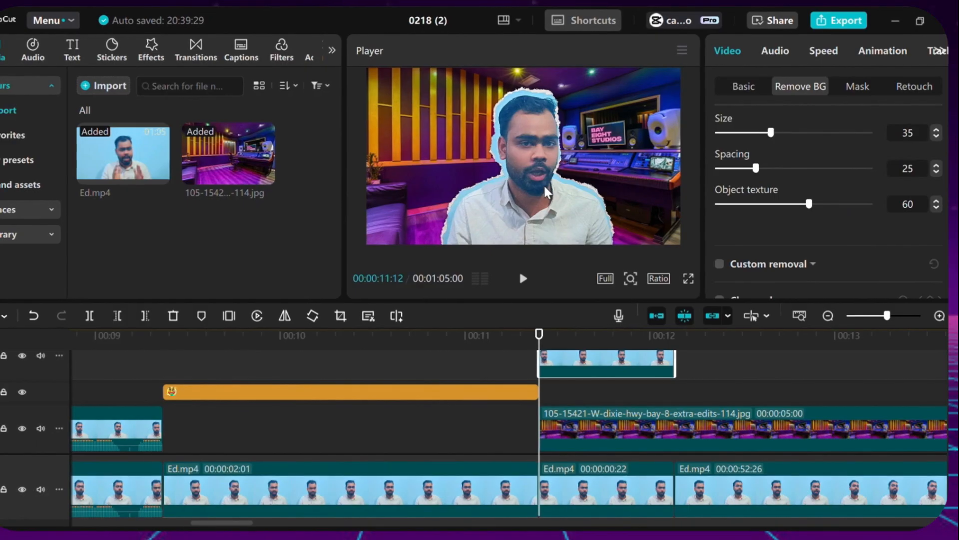
scroll(714, 230, up, 2)
drag(772, 192, 721, 191)
drag(758, 226, 721, 226)
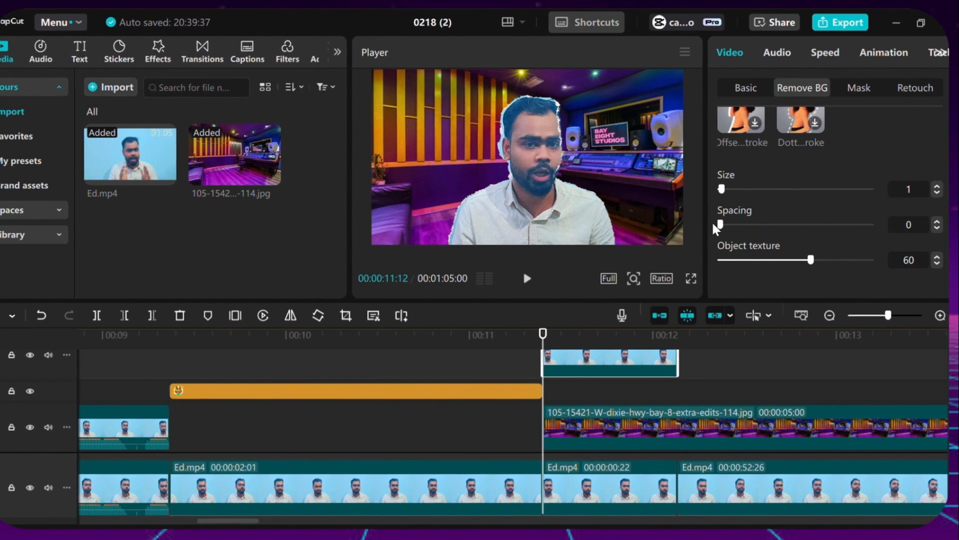
drag(809, 261, 731, 268)
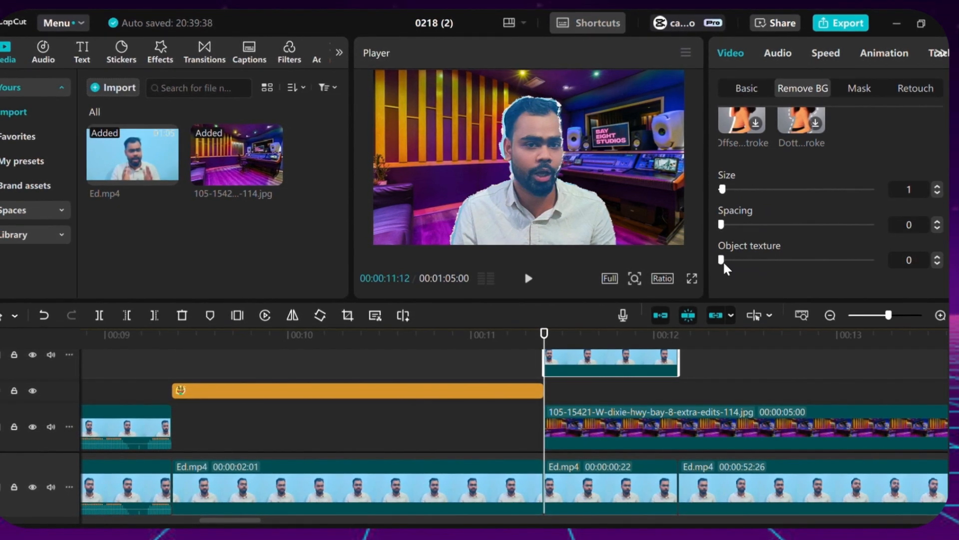
scroll(740, 235, up, 5)
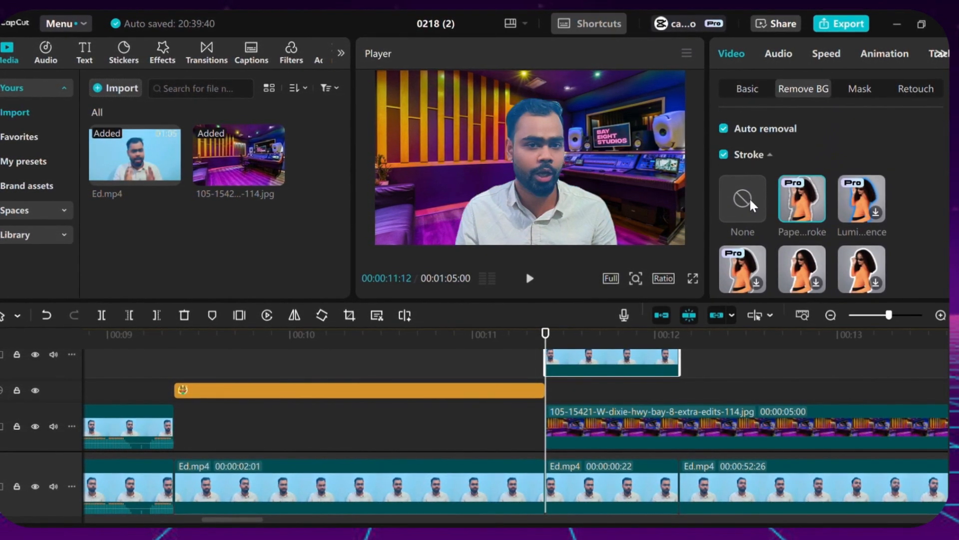
Step: Remove the presenter's outline and trim the studio photo to end at 00:12:04 with Delete right
click(748, 205)
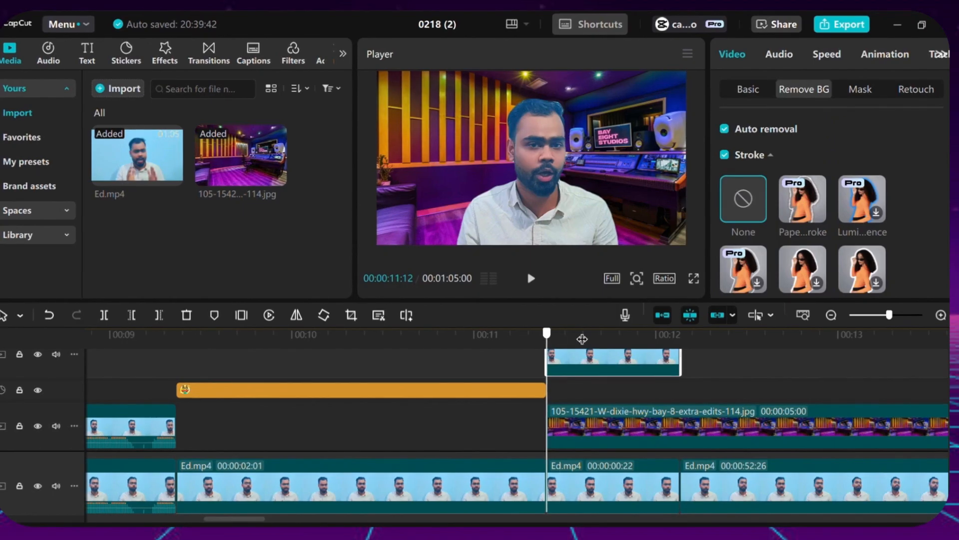
drag(546, 334, 682, 353)
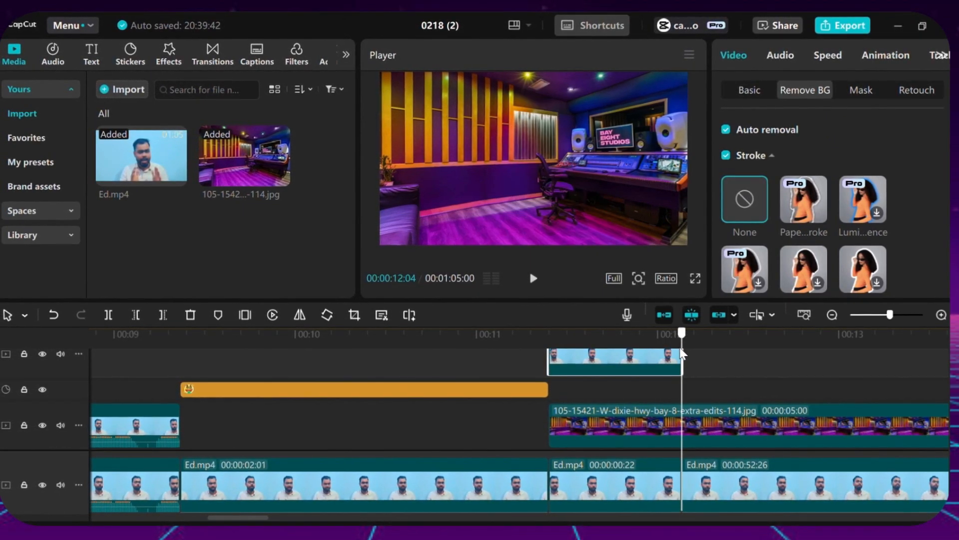
click(656, 407)
click(164, 316)
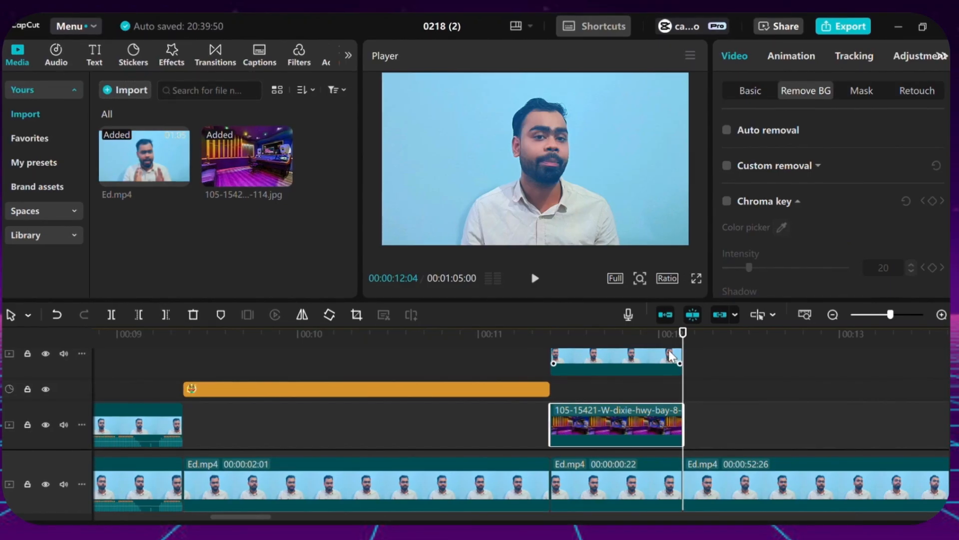
mouse_move(683, 333)
mouse_down()
mouse_move(707, 336)
mouse_move(686, 340)
mouse_up()
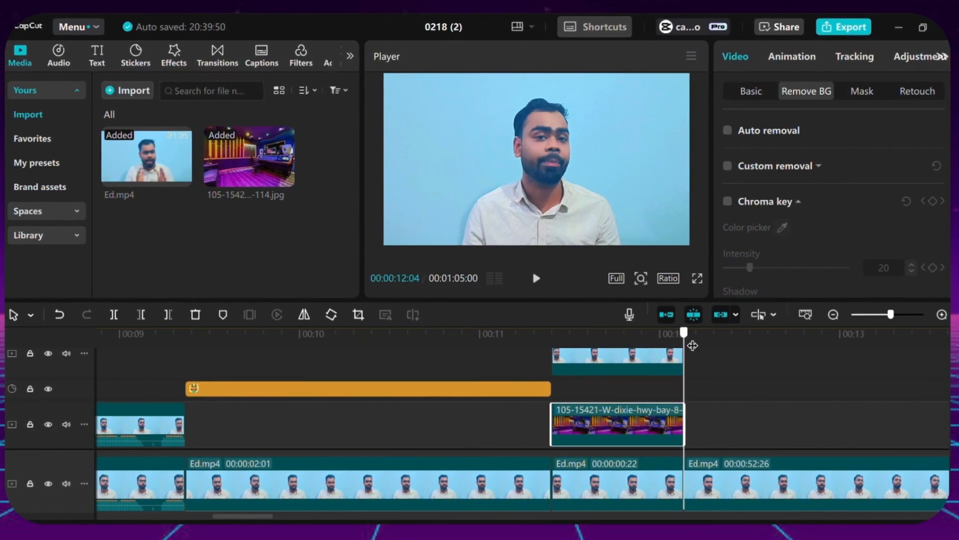
drag(239, 515, 272, 520)
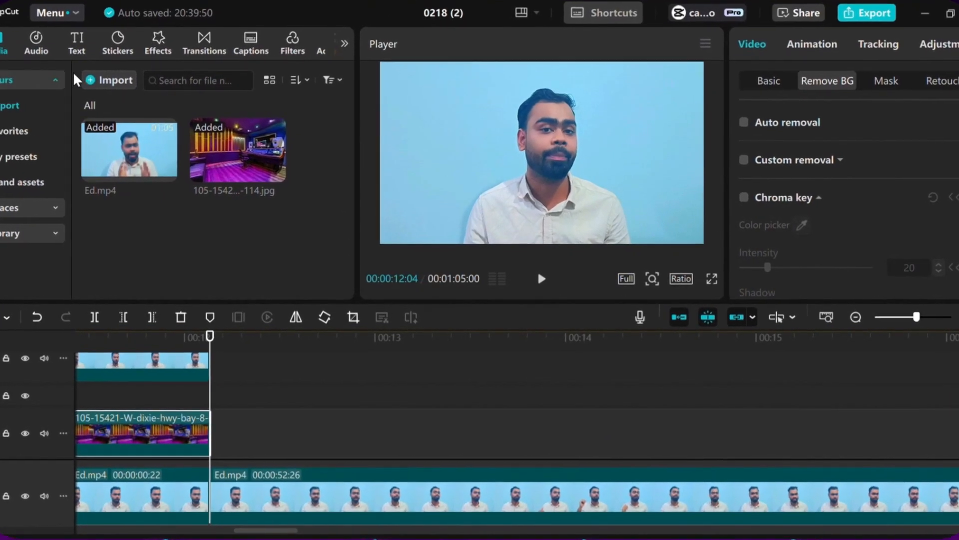
Step: Add a Default text clip with the presenter's full name and move it toward the lower-left
click(80, 46)
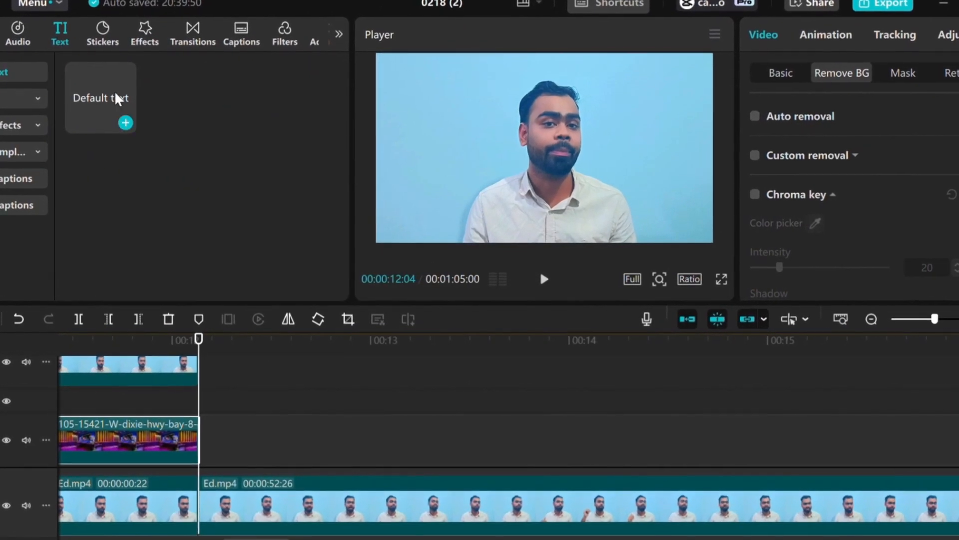
drag(100, 92, 203, 458)
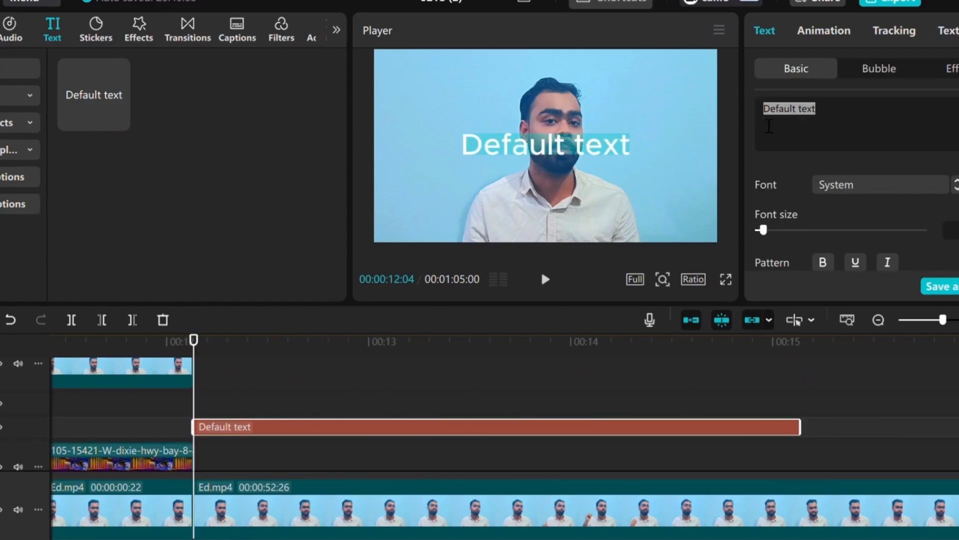
text(Md)
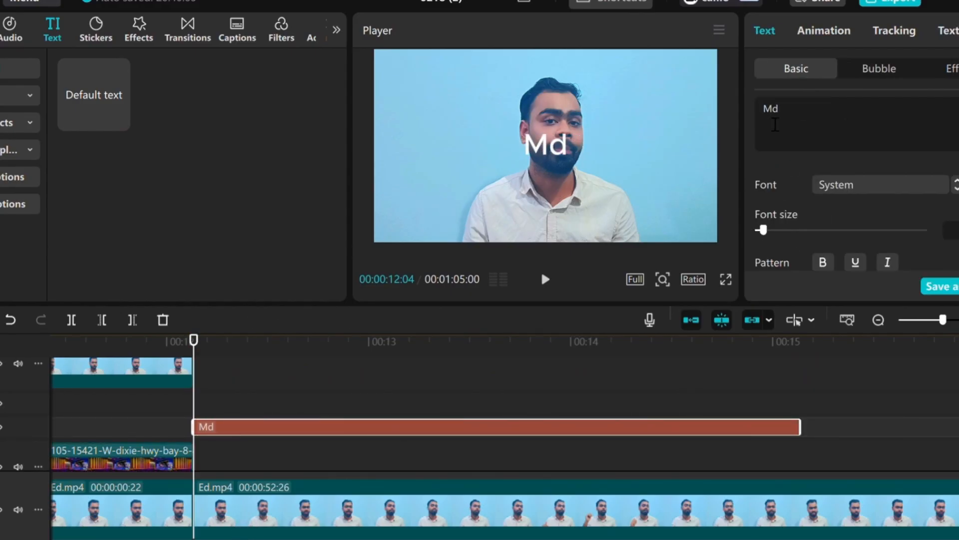
text( Arafath)
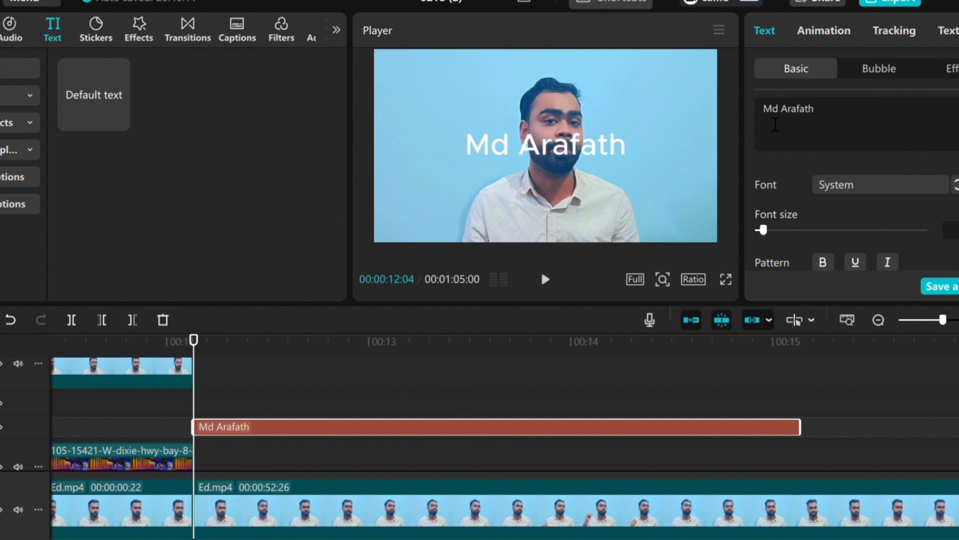
text( Shaikh)
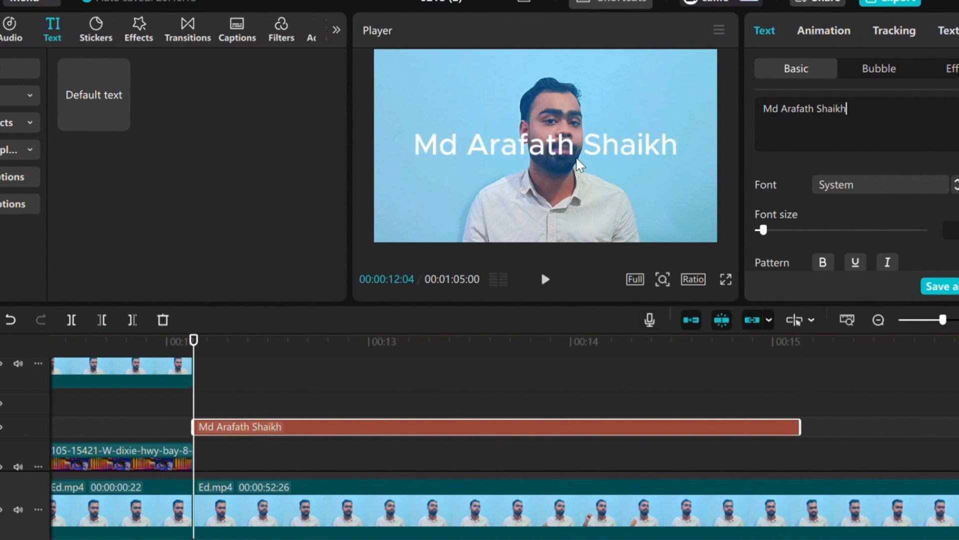
drag(576, 159, 547, 212)
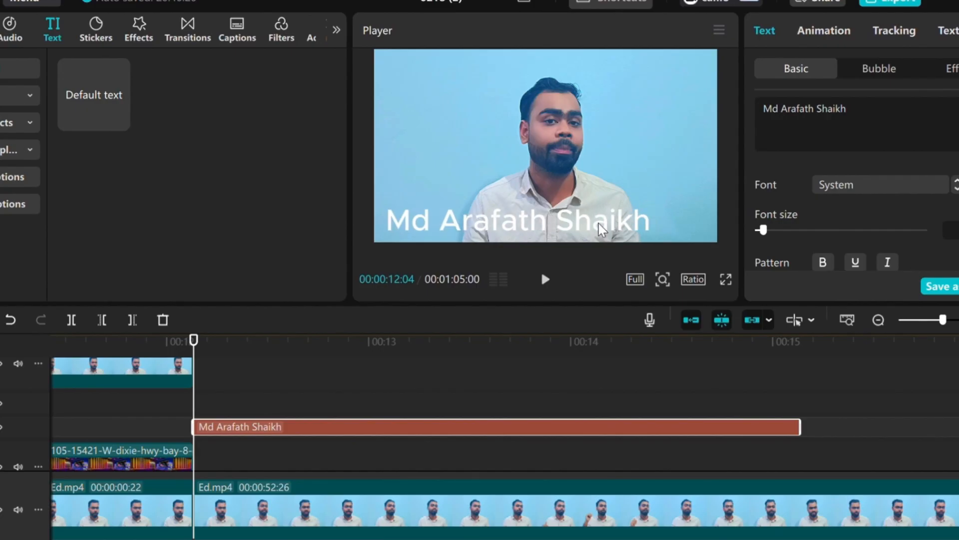
drag(603, 227, 597, 228)
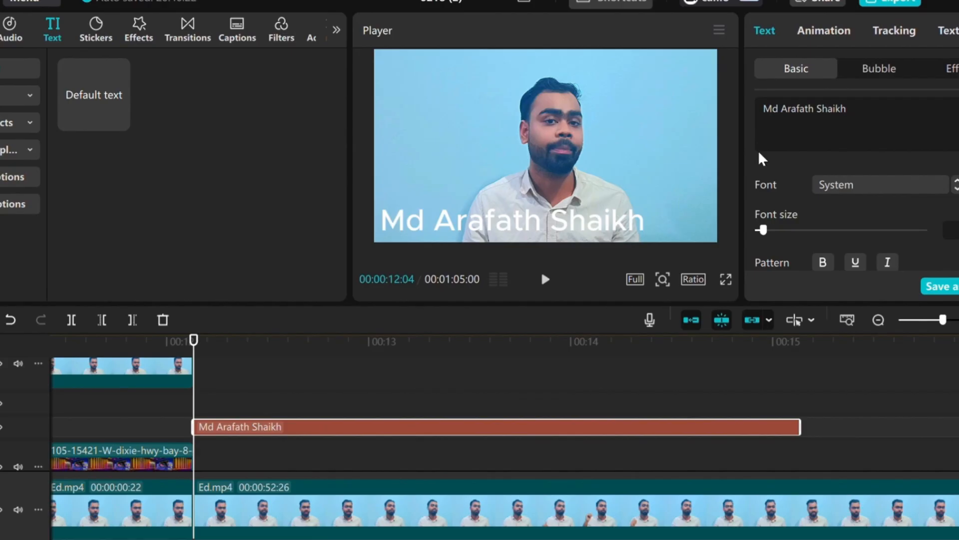
click(926, 320)
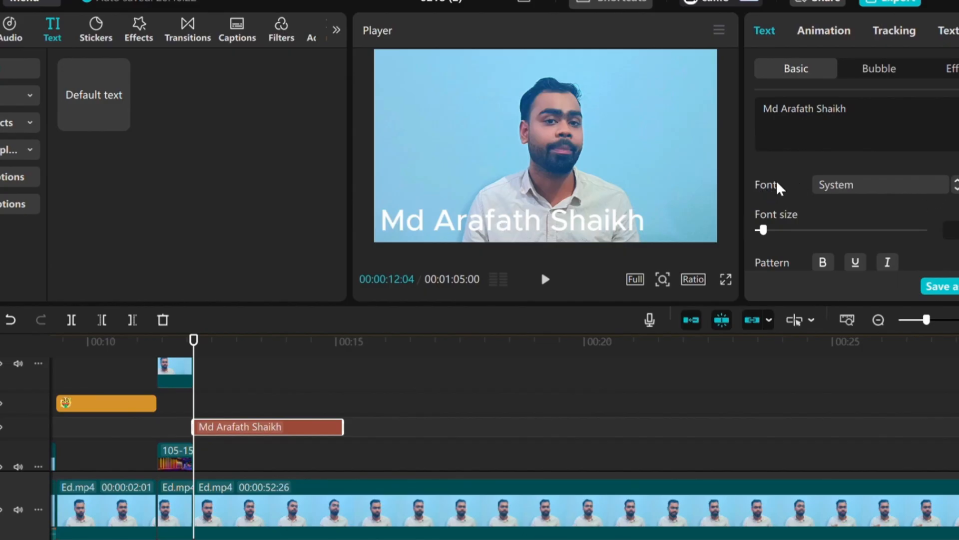
Step: Step through the fonts to set the title in Calibri Bold Italic
click(956, 189)
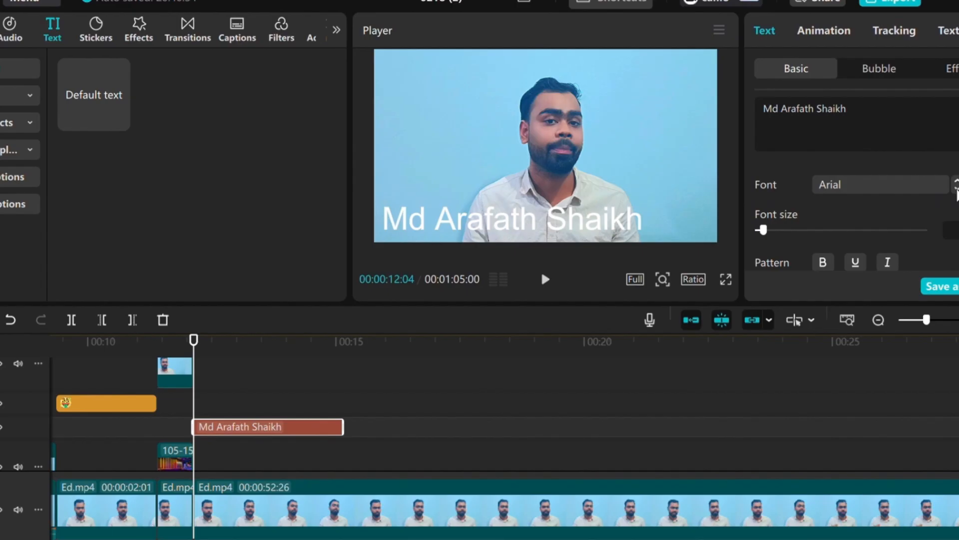
click(957, 188)
click(957, 189)
click(957, 189)
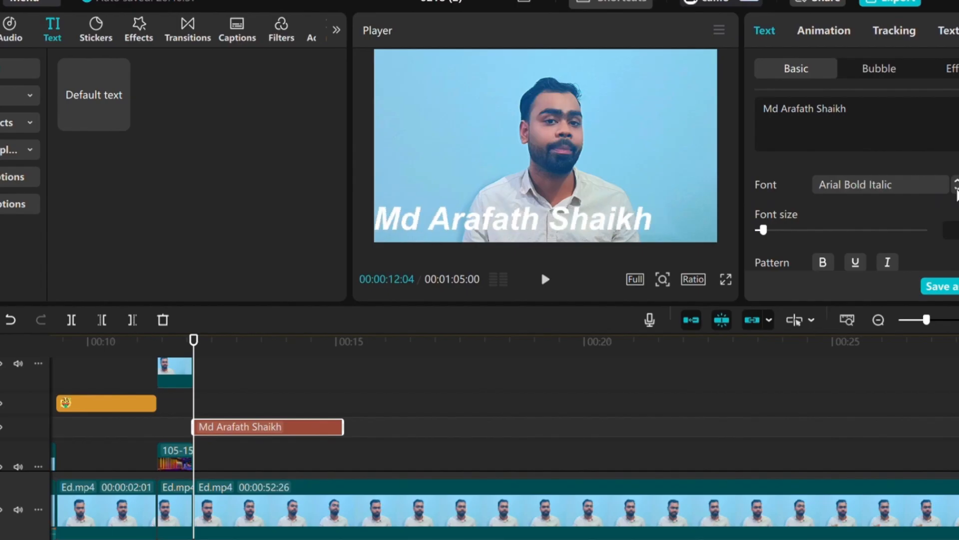
click(957, 189)
click(956, 189)
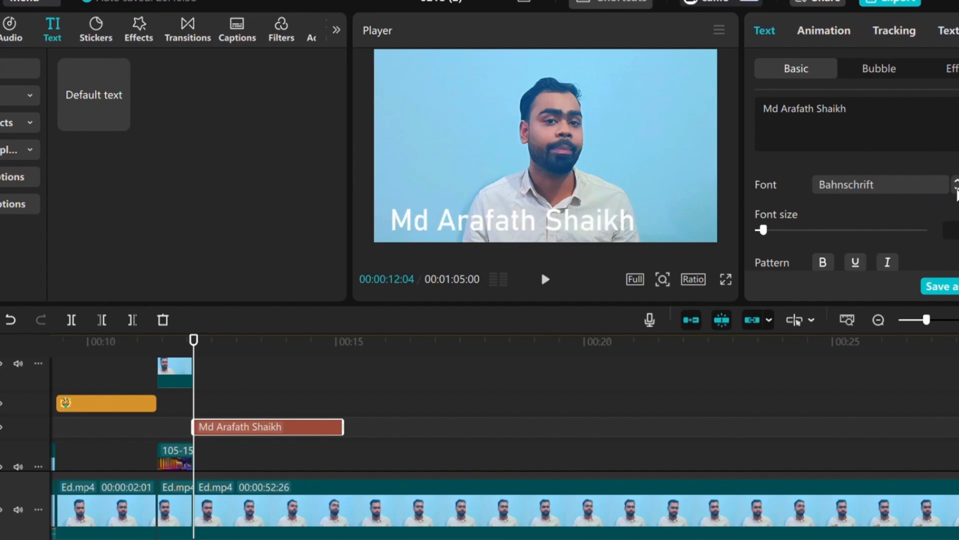
click(957, 189)
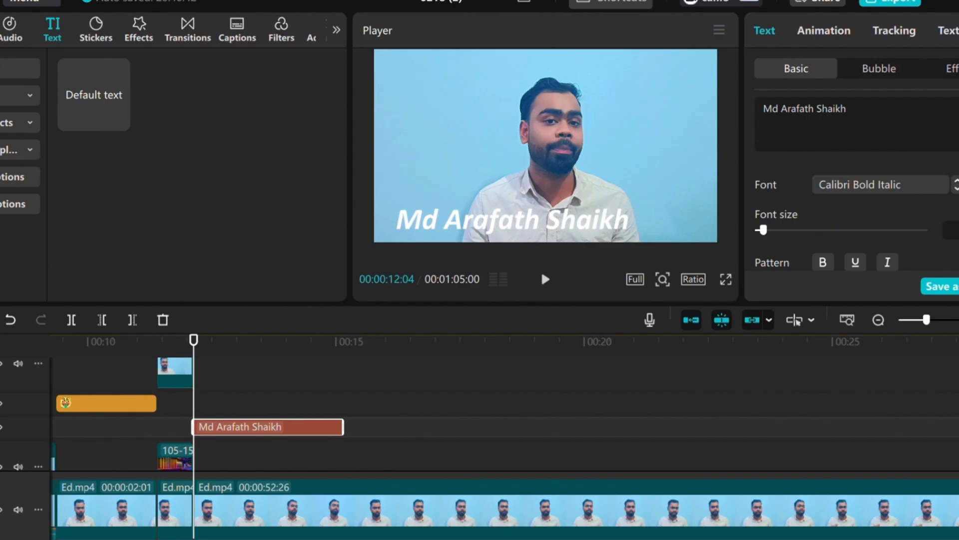
Step: Change the title text colour to black after briefly trying yellow
scroll(849, 200, down, 3)
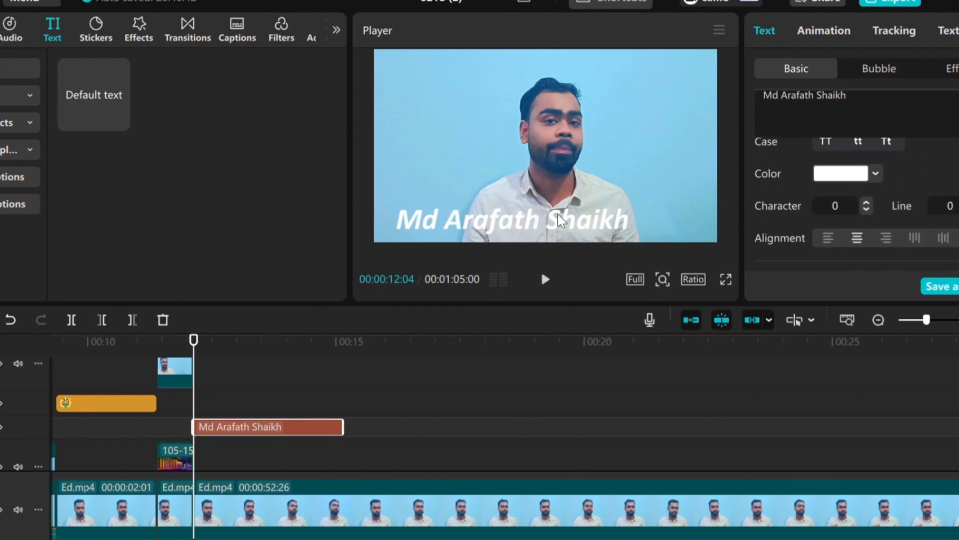
click(839, 178)
drag(804, 287, 870, 302)
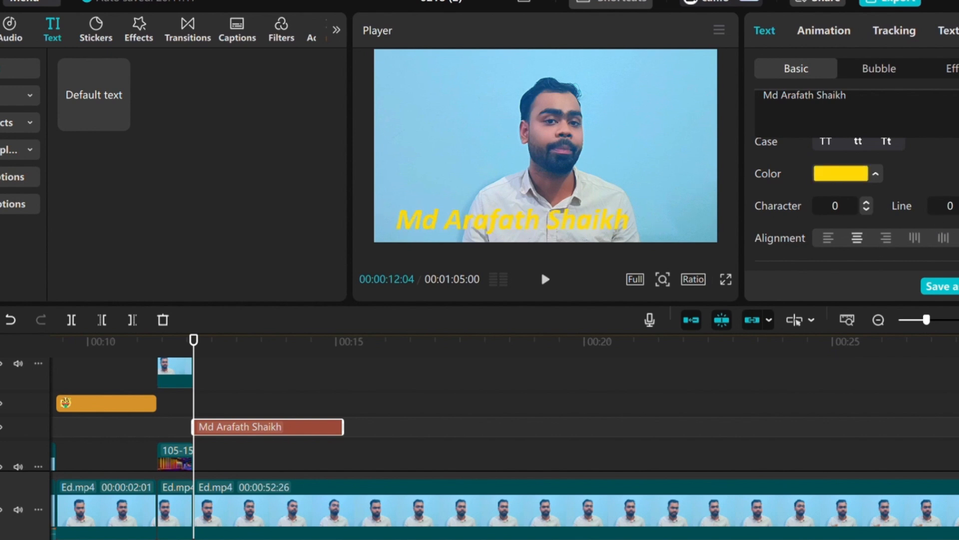
mouse_move(956, 210)
mouse_down()
mouse_move(930, 218)
mouse_move(958, 205)
mouse_up()
drag(811, 281, 945, 322)
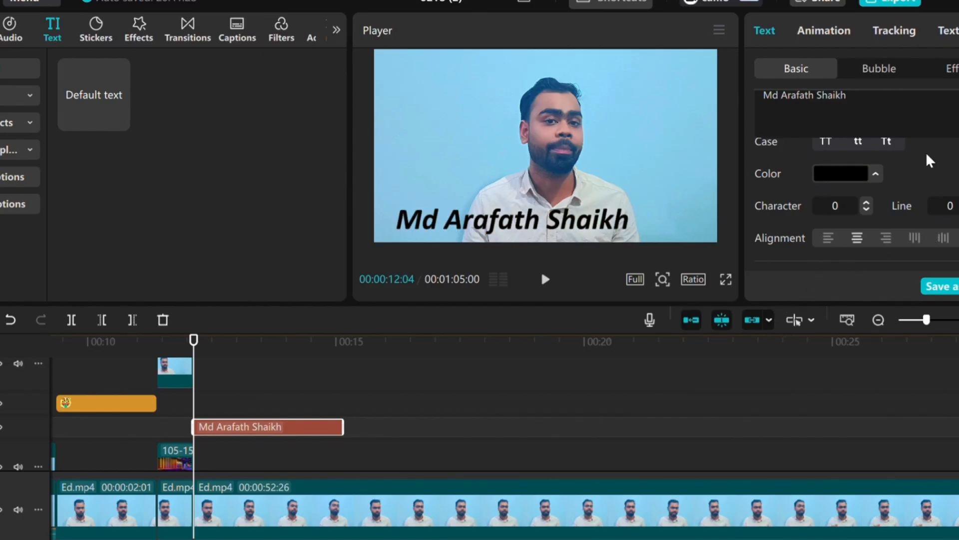
scroll(861, 184, down, 3)
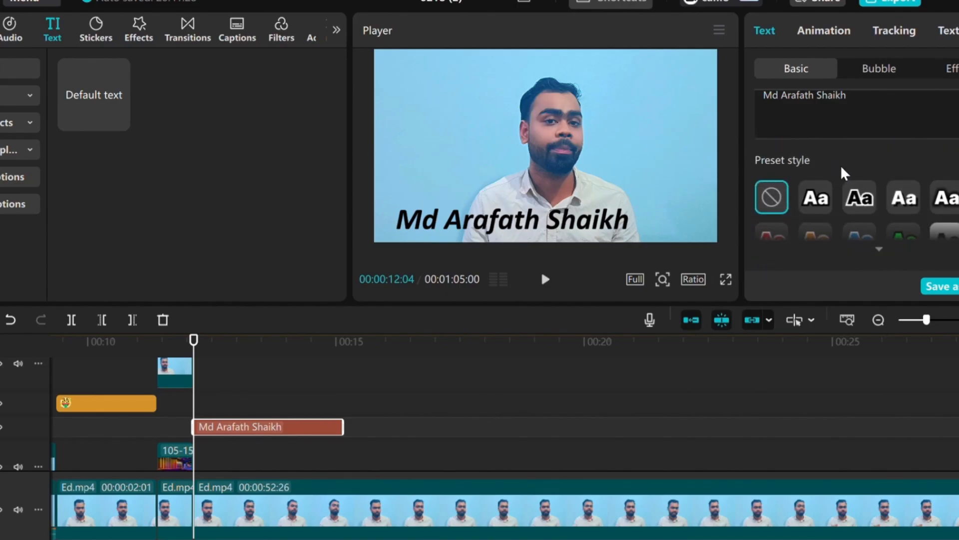
Step: Scale the name title to 106% and lower its opacity to 75%
scroll(863, 172, down, 5)
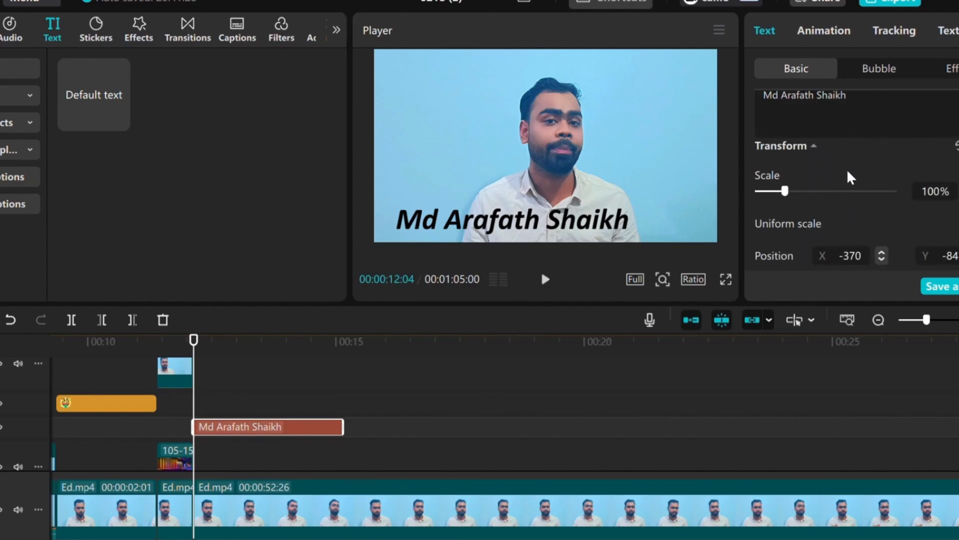
drag(787, 192, 788, 195)
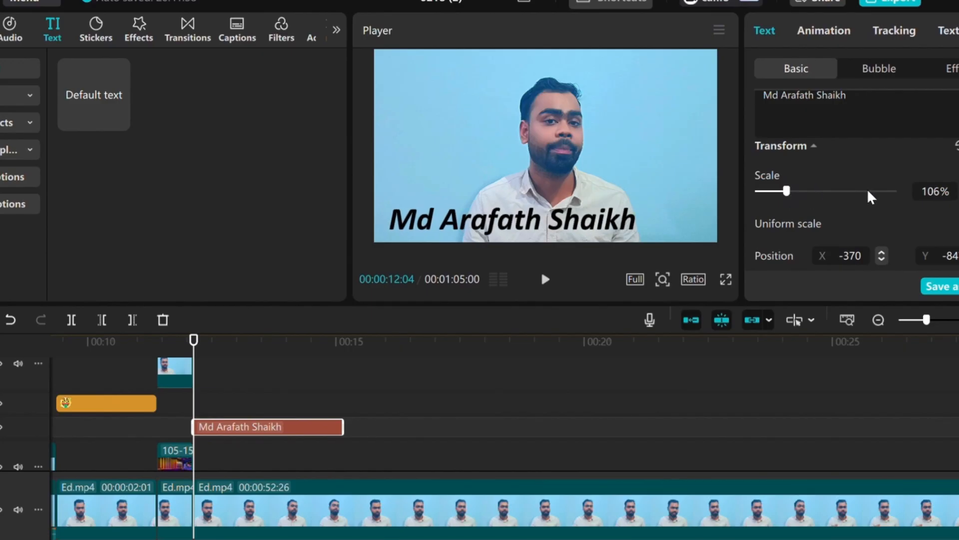
scroll(860, 186, down, 3)
scroll(824, 190, up, 2)
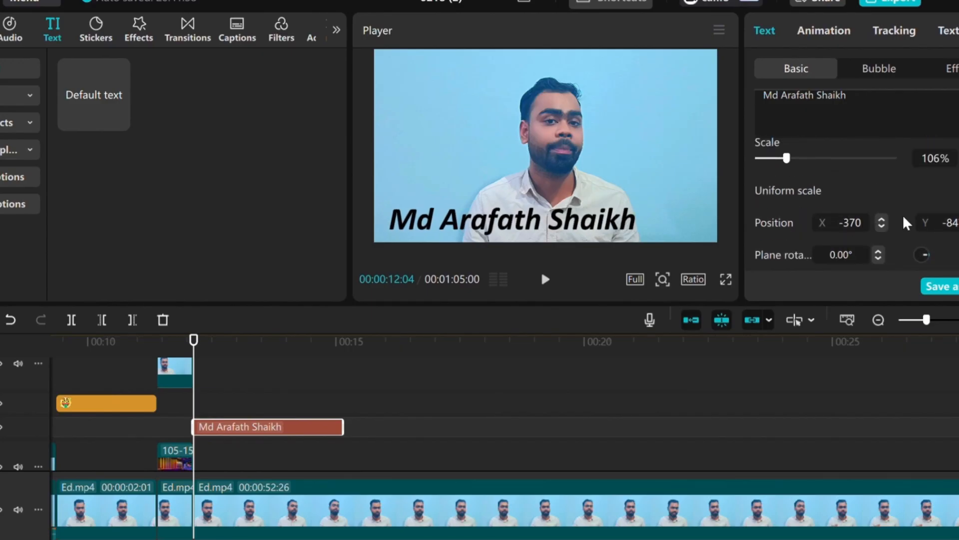
scroll(904, 217, down, 5)
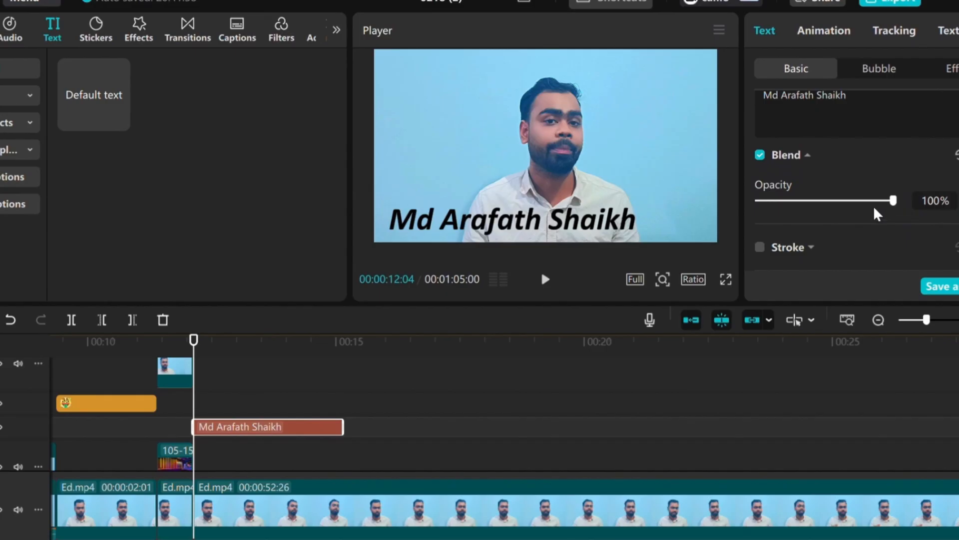
scroll(892, 193, down, 2)
scroll(892, 184, up, 2)
drag(894, 205, 857, 207)
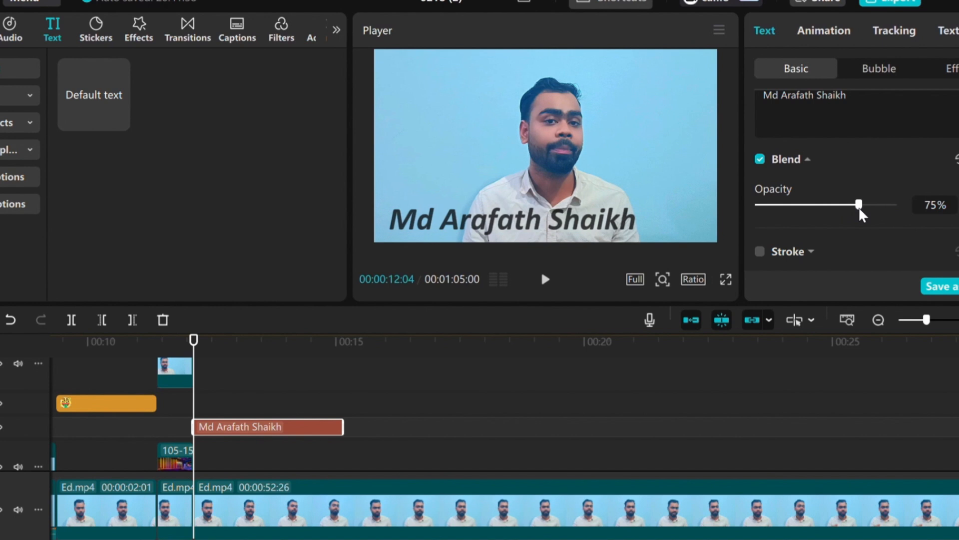
Step: Give the title a white outline stroke with thickness 15
scroll(874, 189, down, 1)
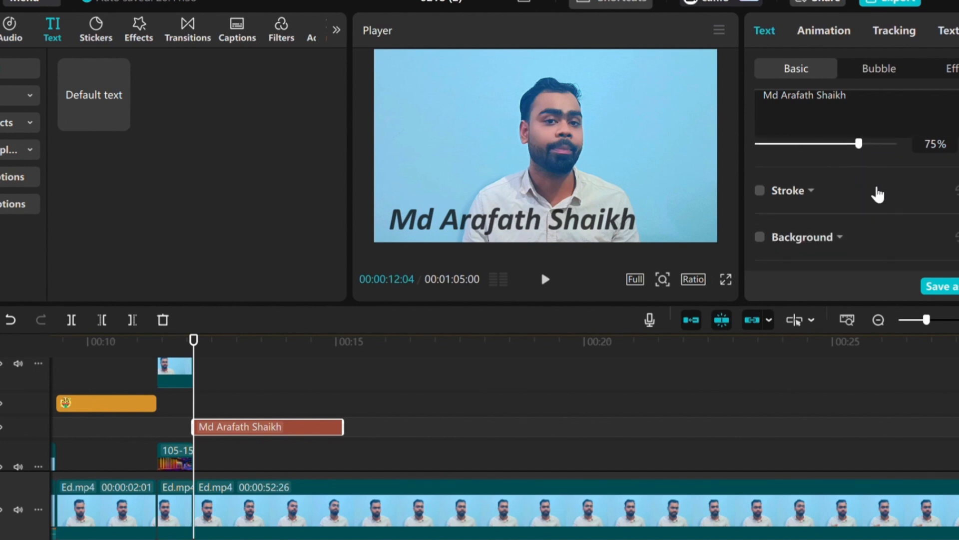
click(760, 191)
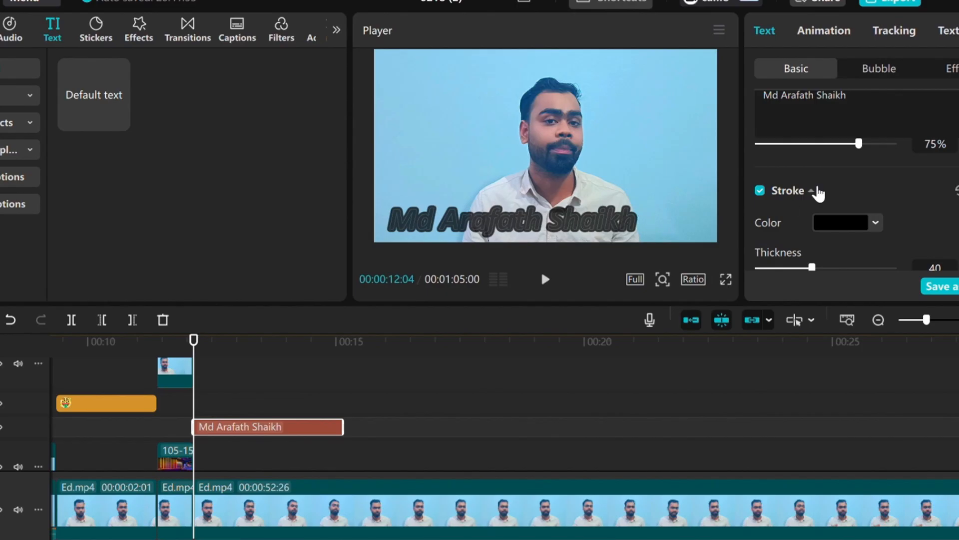
click(829, 218)
scroll(869, 204, down, 2)
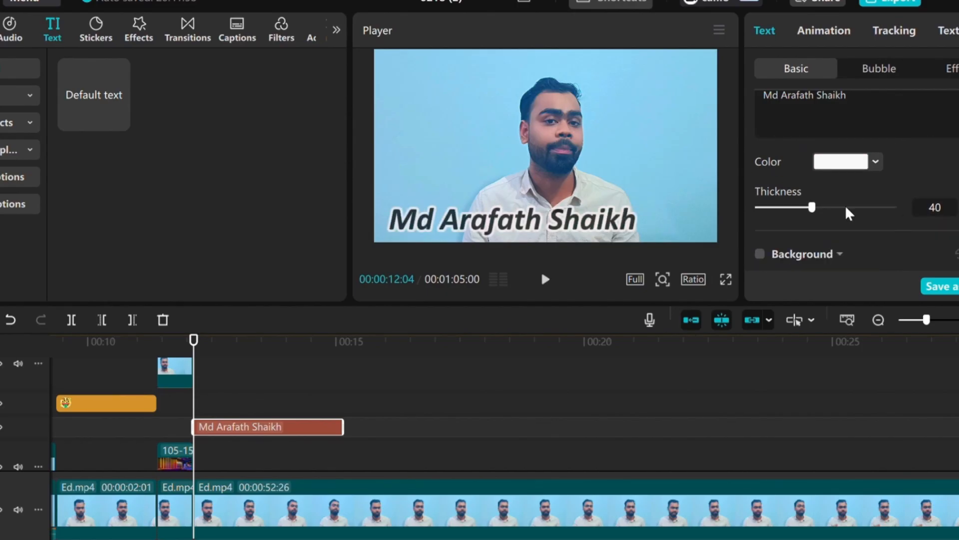
drag(814, 207, 778, 210)
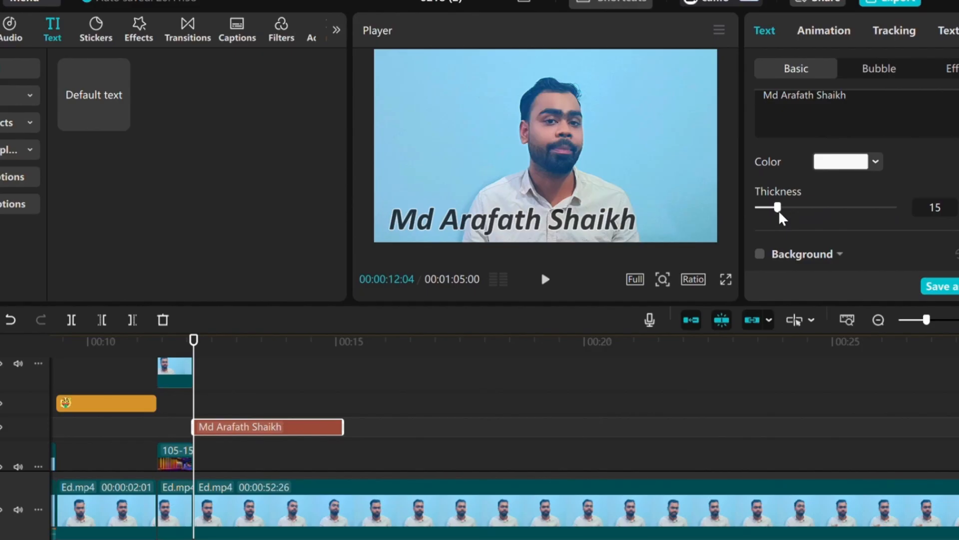
scroll(859, 209, down, 5)
scroll(850, 206, up, 2)
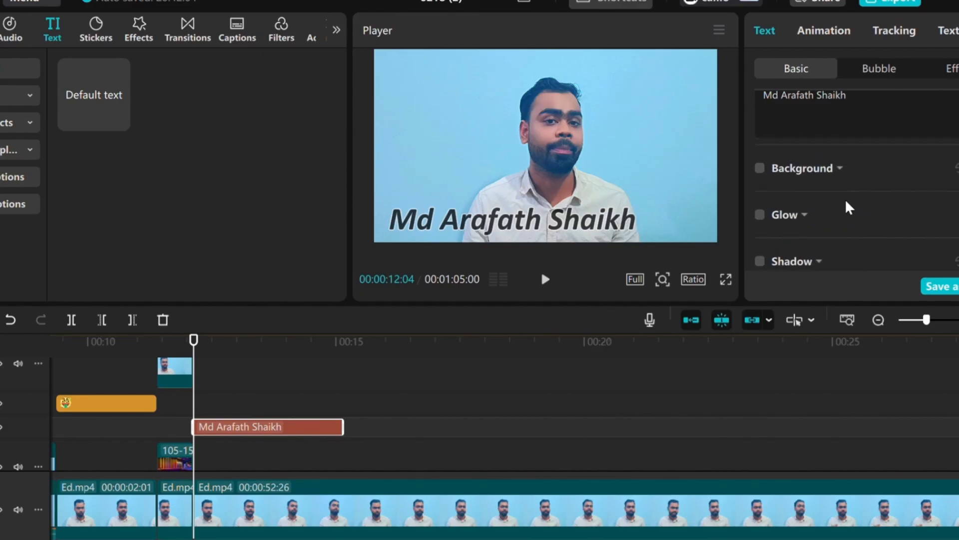
Step: Add a yellow background box in the second style behind the title
click(765, 171)
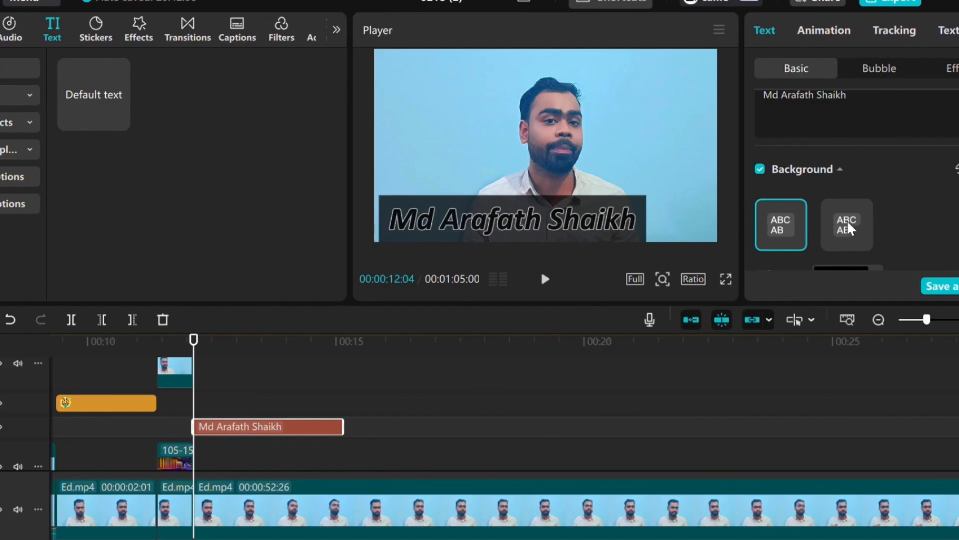
scroll(892, 220, down, 2)
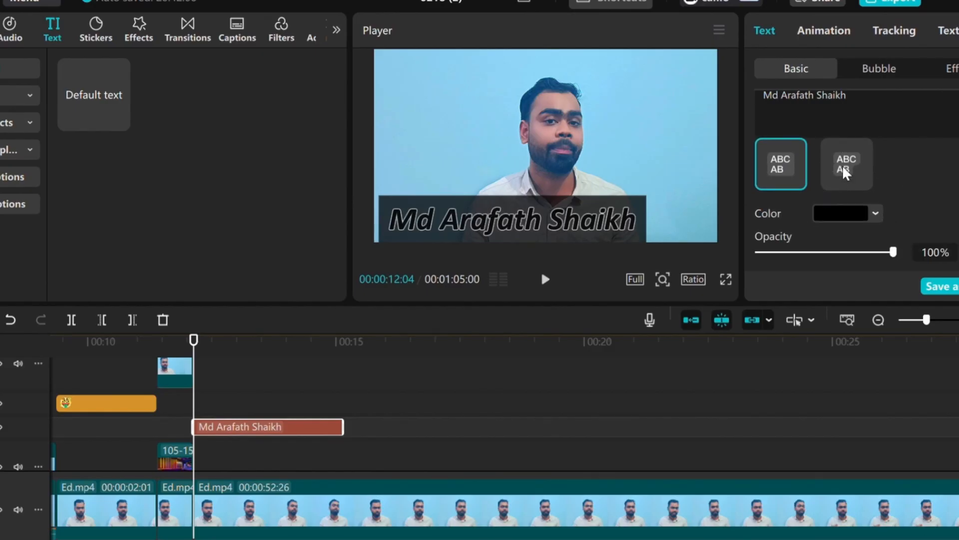
click(843, 166)
scroll(894, 170, down, 2)
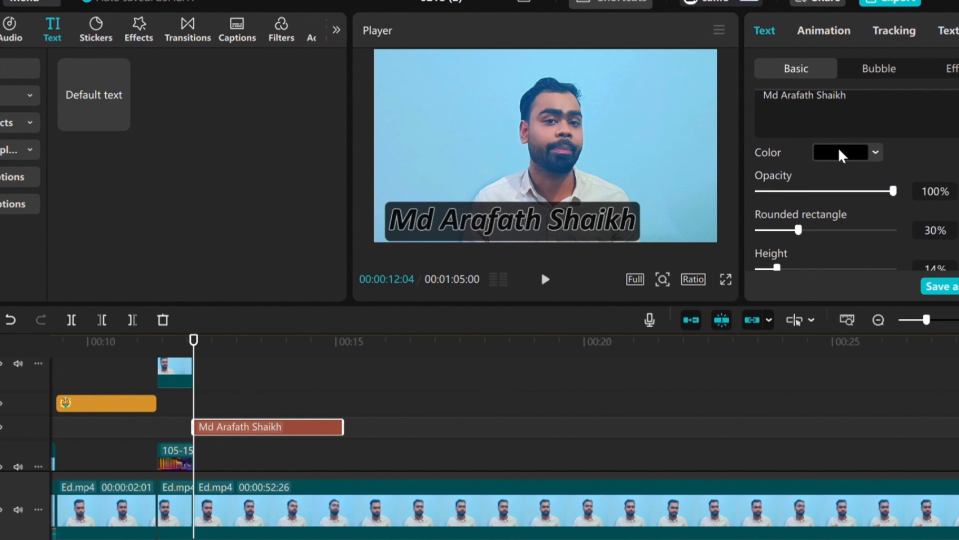
drag(942, 218, 949, 275)
drag(947, 206, 958, 195)
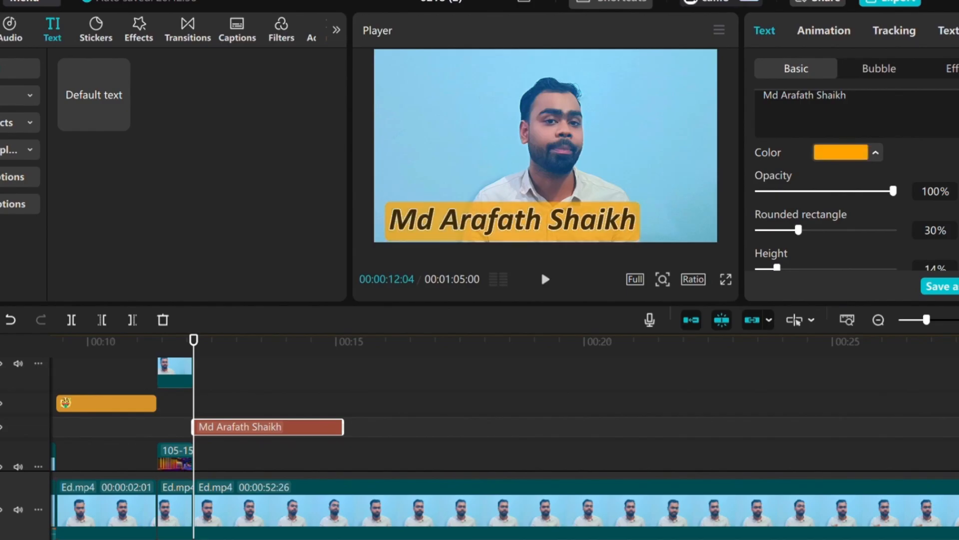
click(897, 451)
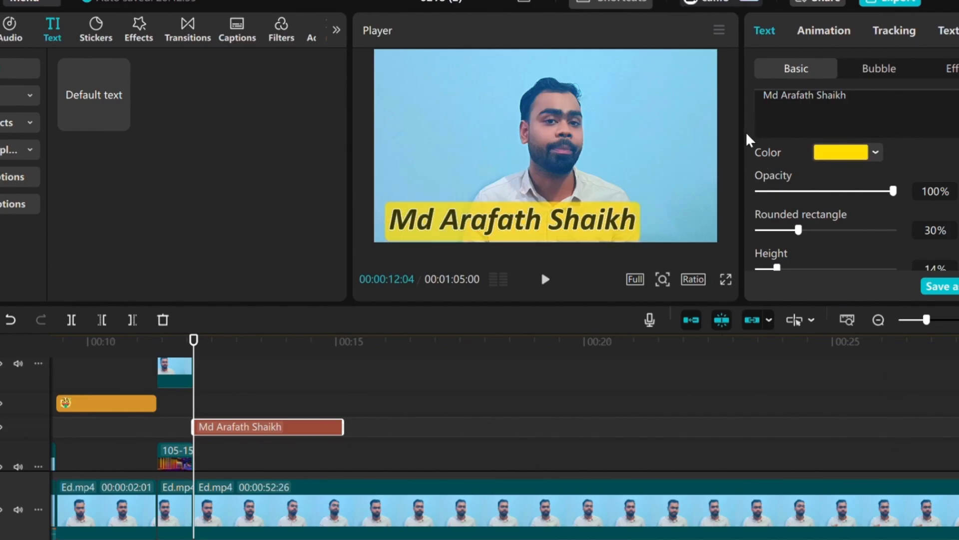
Step: Set the background box to 48% corner rounding, 6% height and 17% width
scroll(807, 209, down, 1)
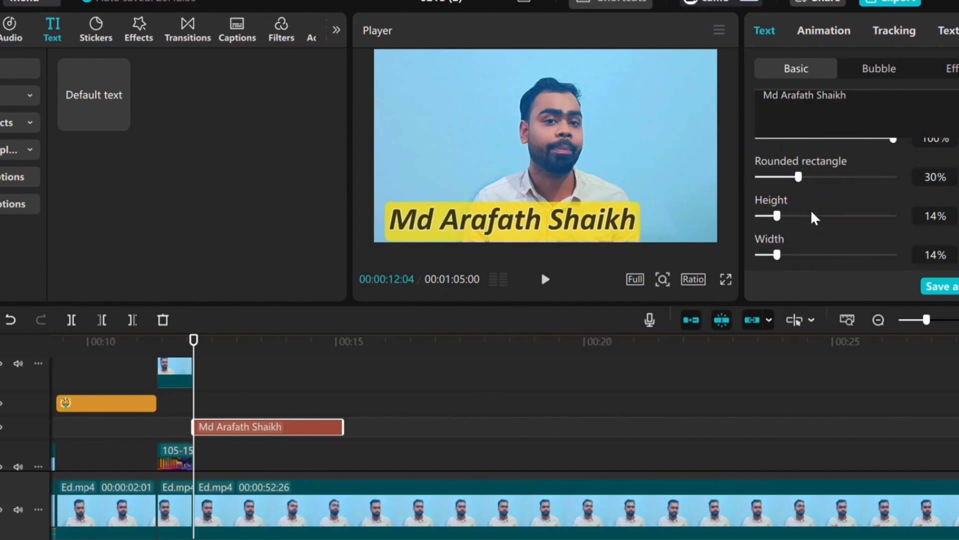
scroll(811, 209, down, 1)
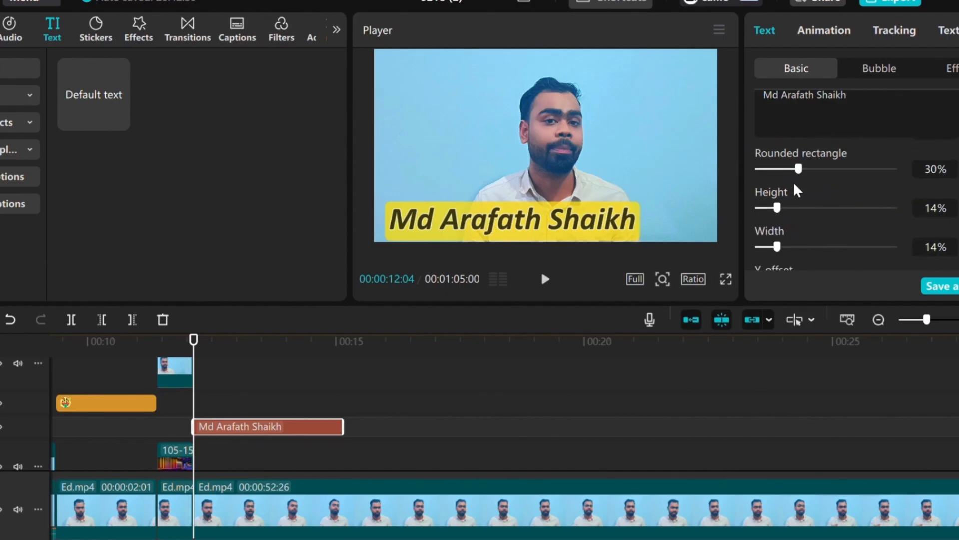
drag(800, 171, 824, 170)
mouse_move(813, 170)
mouse_down()
mouse_move(784, 171)
mouse_move(823, 170)
mouse_up()
mouse_move(777, 212)
mouse_down()
mouse_move(785, 210)
mouse_move(767, 211)
mouse_up()
drag(777, 247, 784, 247)
scroll(829, 203, down, 5)
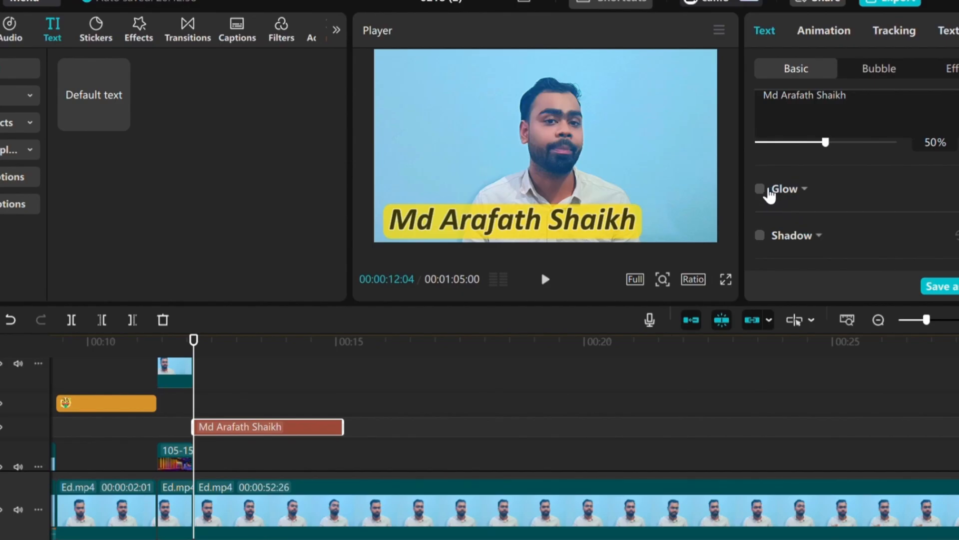
Step: Turn on Glow for the name title using the standard non-Pro preset
click(769, 191)
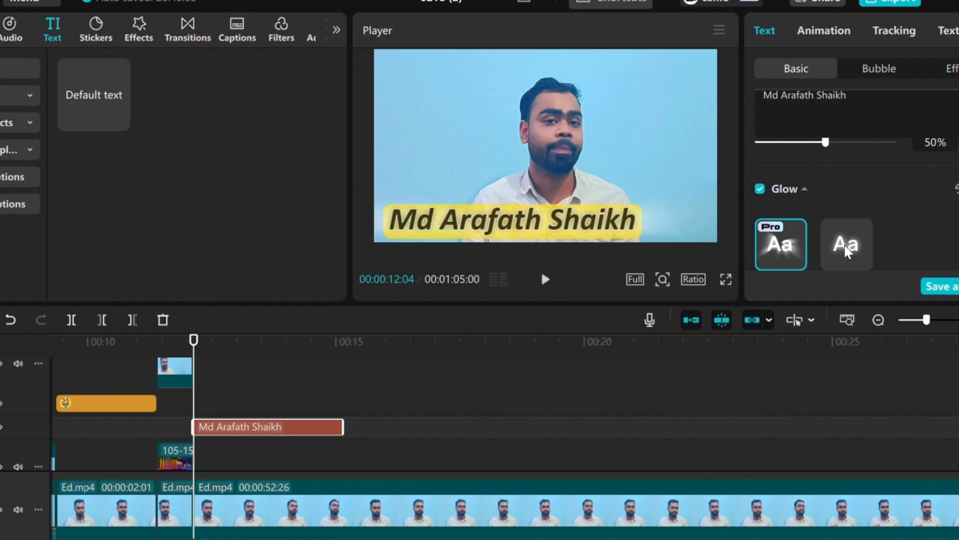
scroll(854, 235, down, 1)
scroll(864, 223, down, 1)
click(847, 184)
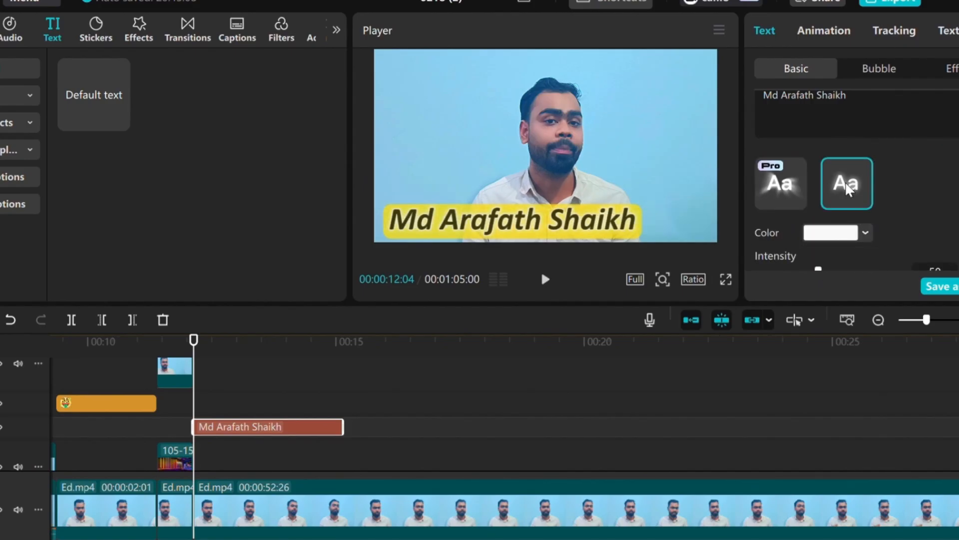
Step: Set the glow colour to pure red after trying green and magenta
click(835, 239)
click(817, 370)
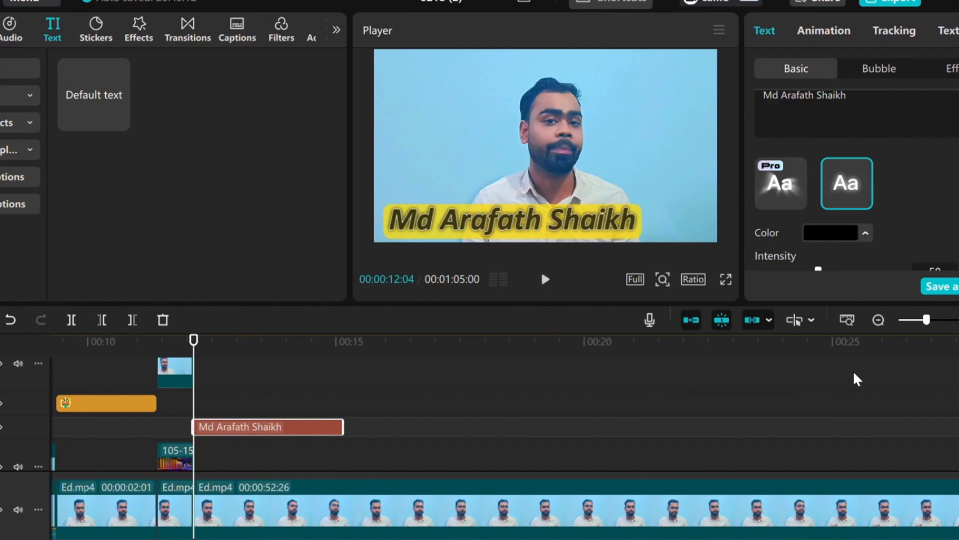
click(853, 370)
click(818, 371)
click(853, 371)
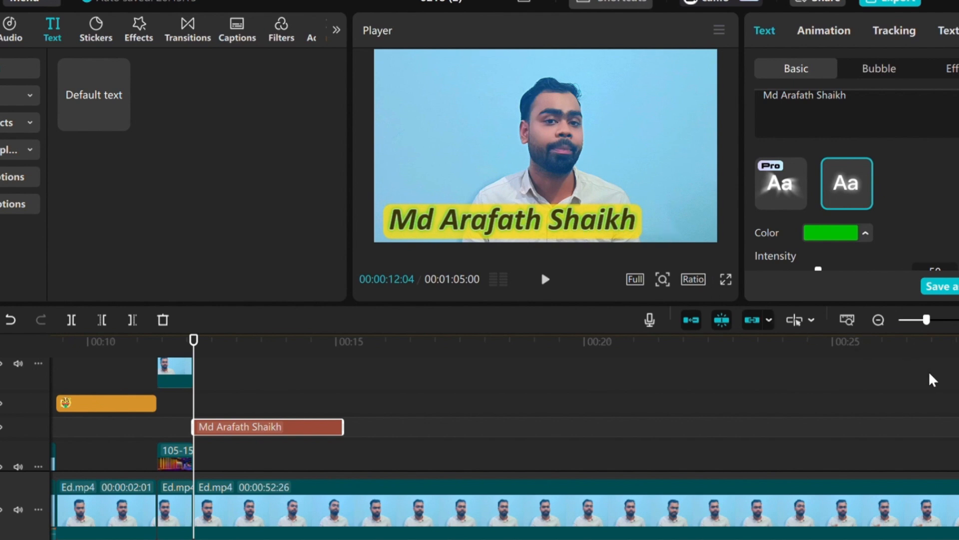
click(956, 385)
click(956, 281)
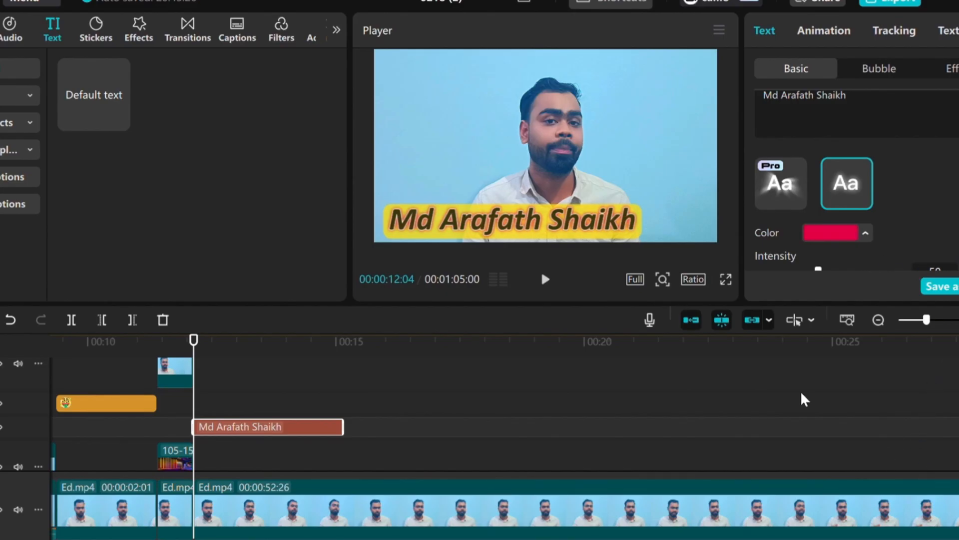
click(796, 374)
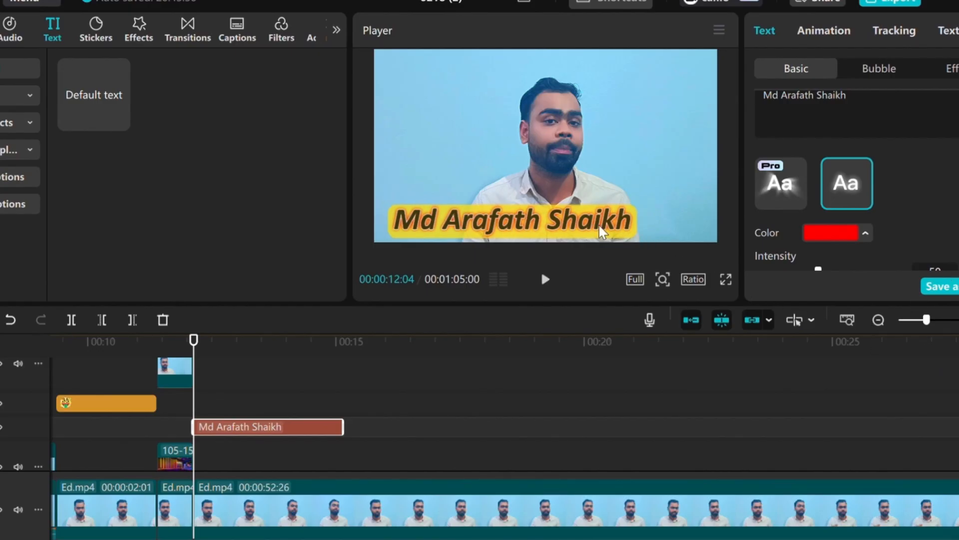
click(557, 234)
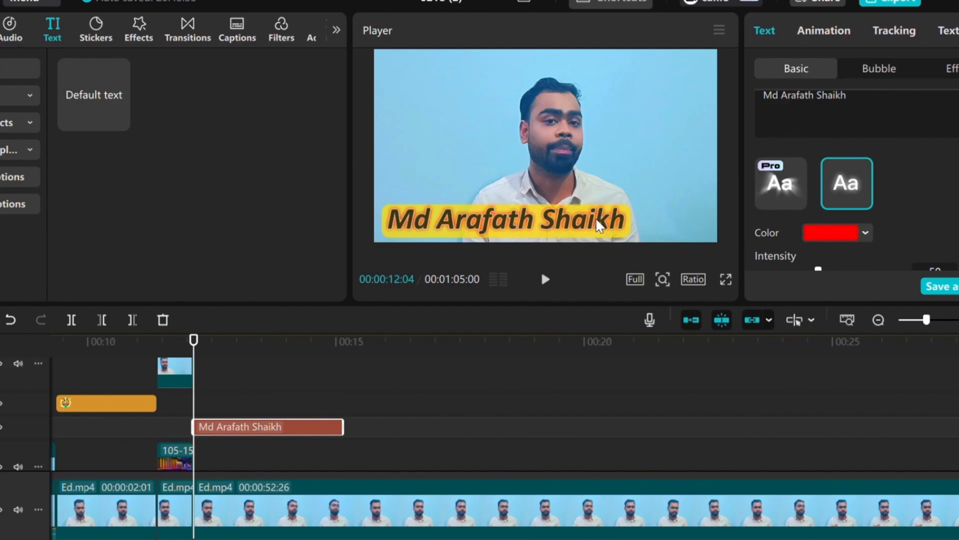
Step: Turn on the title's black shadow with 100% opacity and distance 9, keeping 14% blur and -45° angle
scroll(902, 184, down, 3)
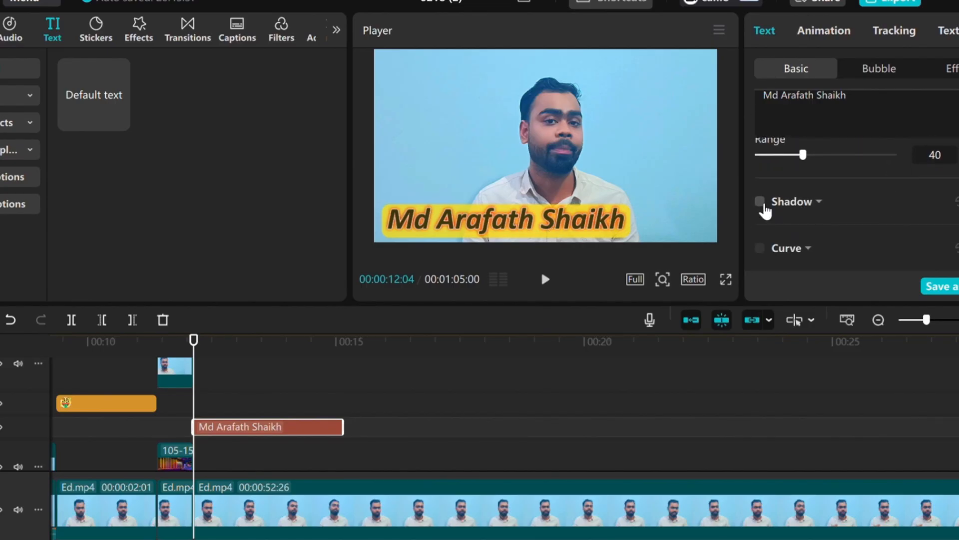
click(760, 202)
scroll(769, 204, down, 3)
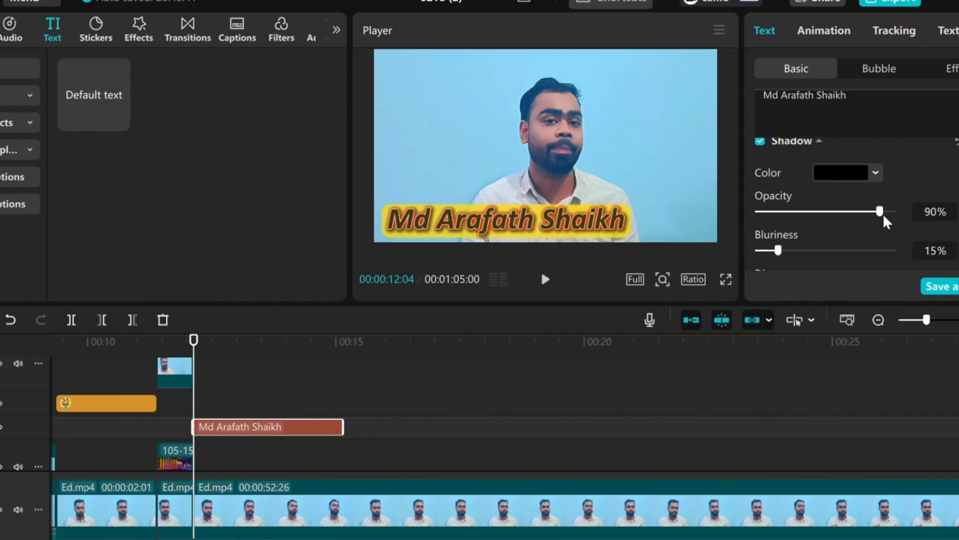
drag(883, 216, 895, 212)
scroll(835, 209, down, 3)
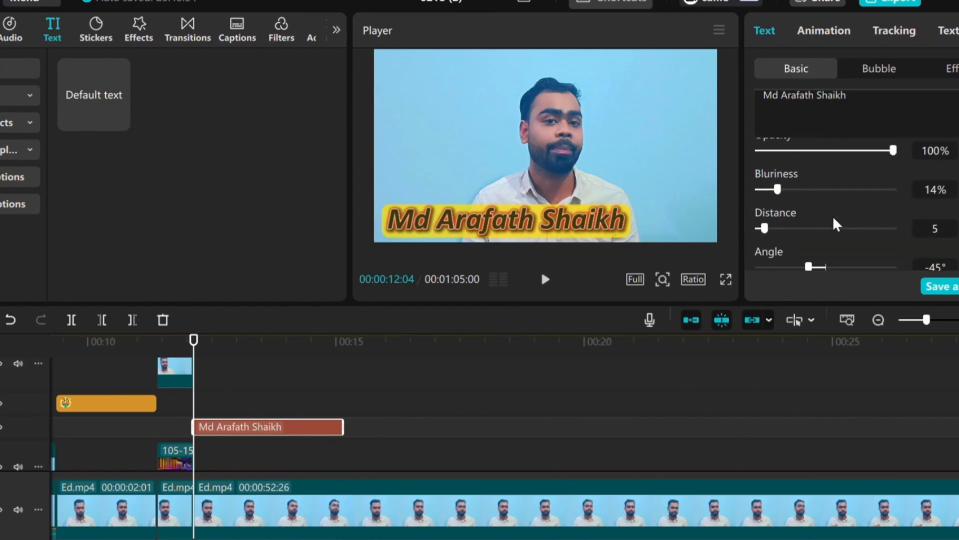
mouse_move(771, 170)
mouse_down()
mouse_move(802, 168)
mouse_move(771, 171)
mouse_up()
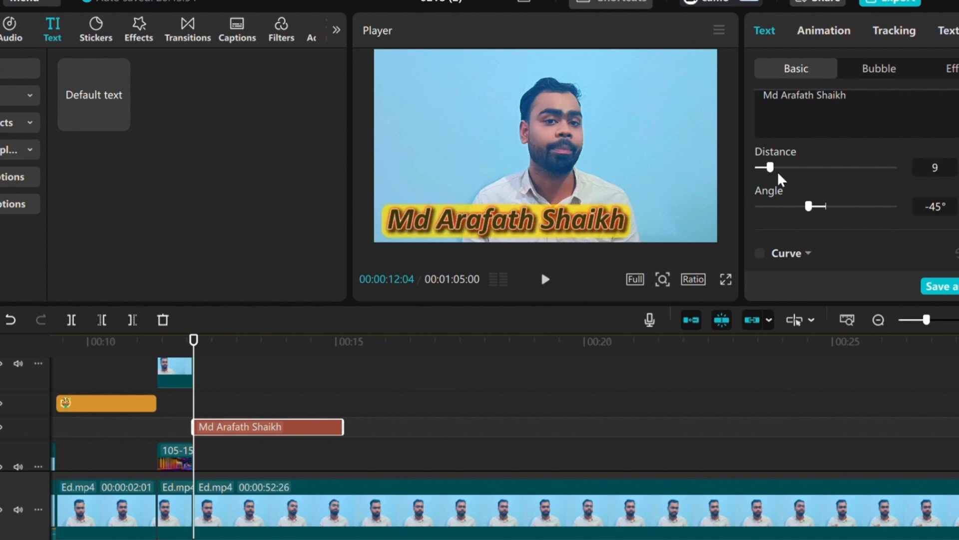
scroll(784, 180, down, 1)
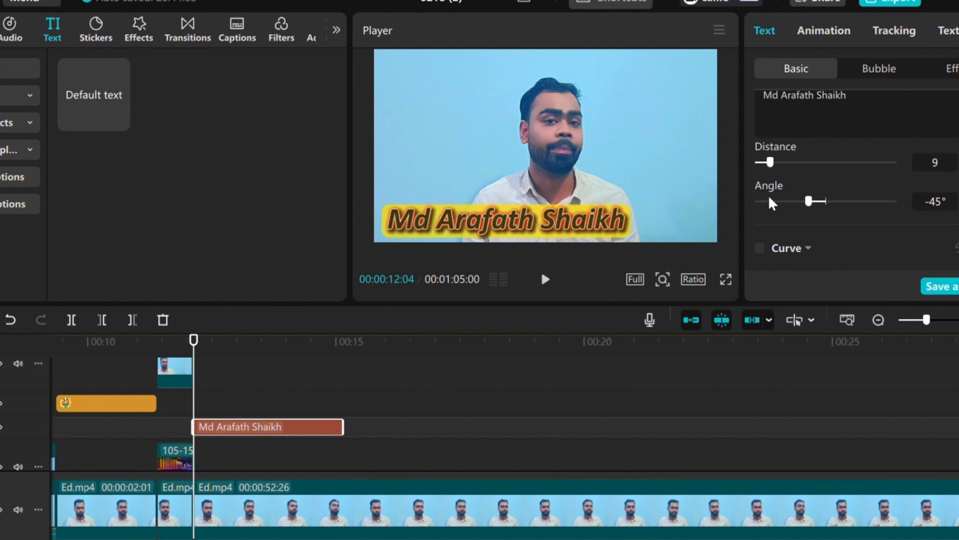
scroll(786, 200, up, 3)
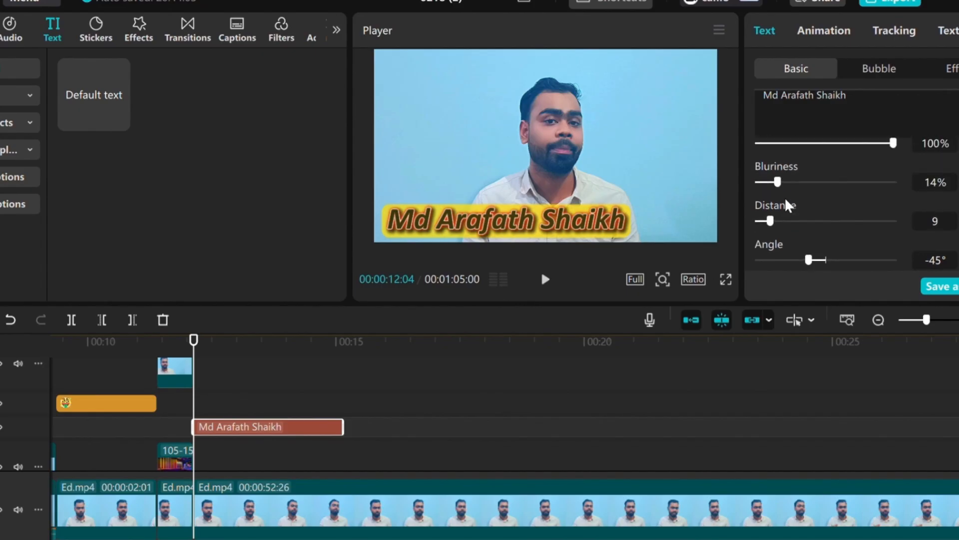
scroll(787, 196, up, 3)
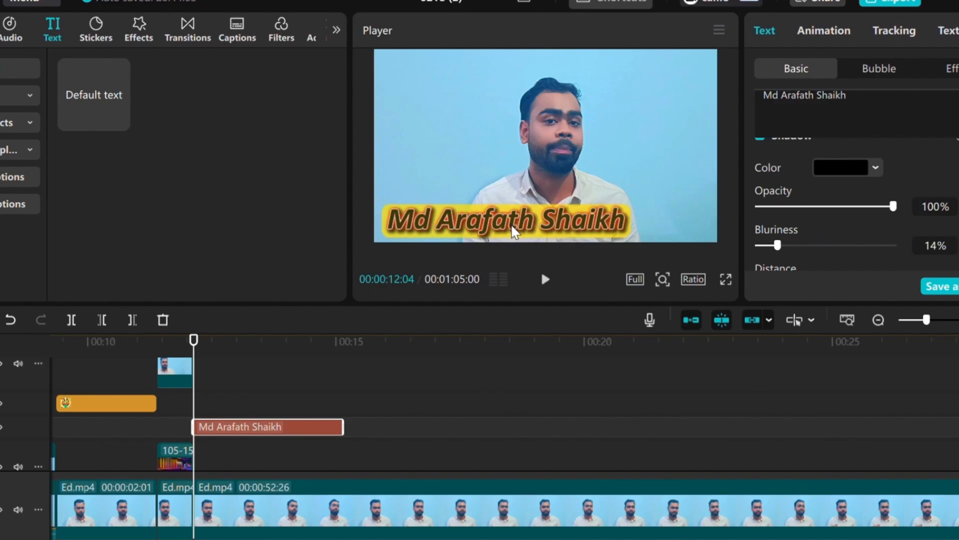
Step: Apply the snowy-sparkle In animation to the title, lengthen it from 0.5s to 0.8s, and preview
click(824, 28)
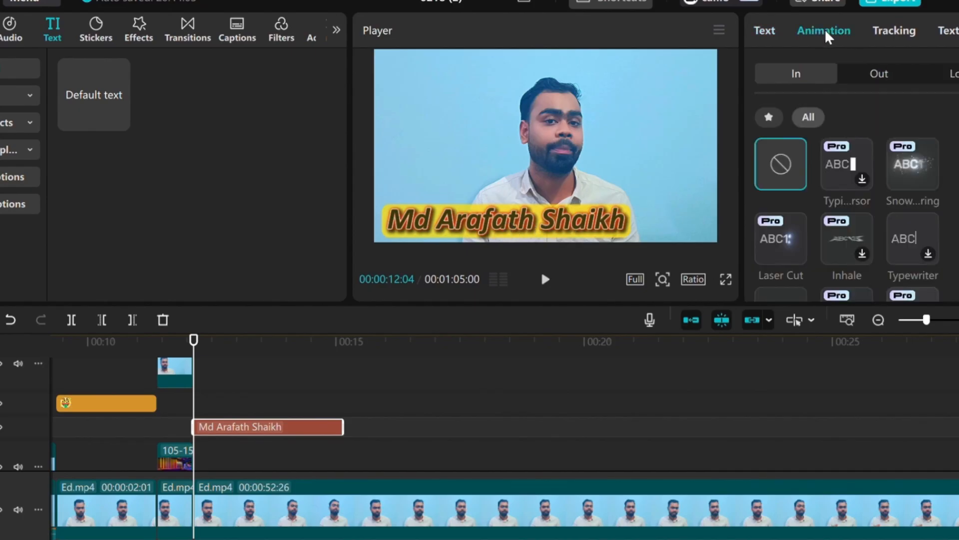
click(903, 172)
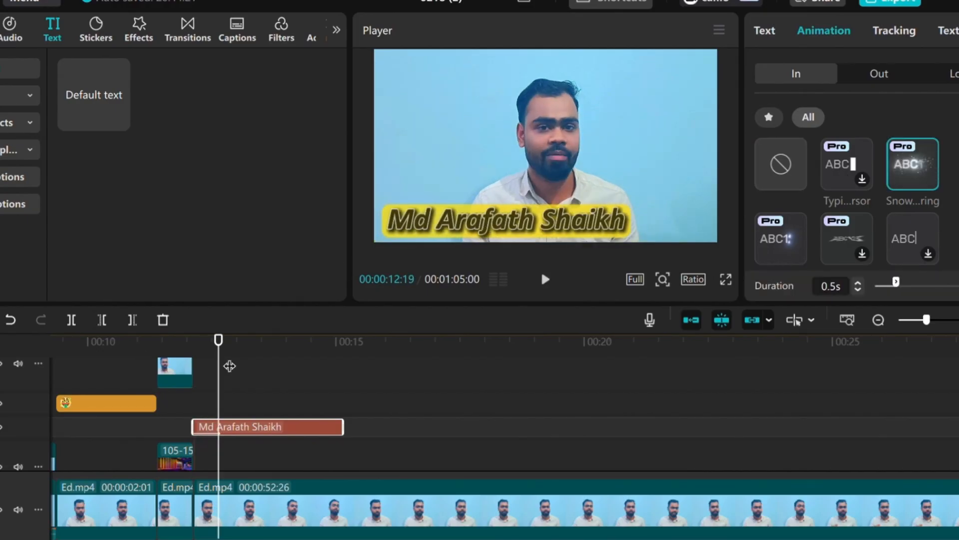
drag(896, 284, 908, 282)
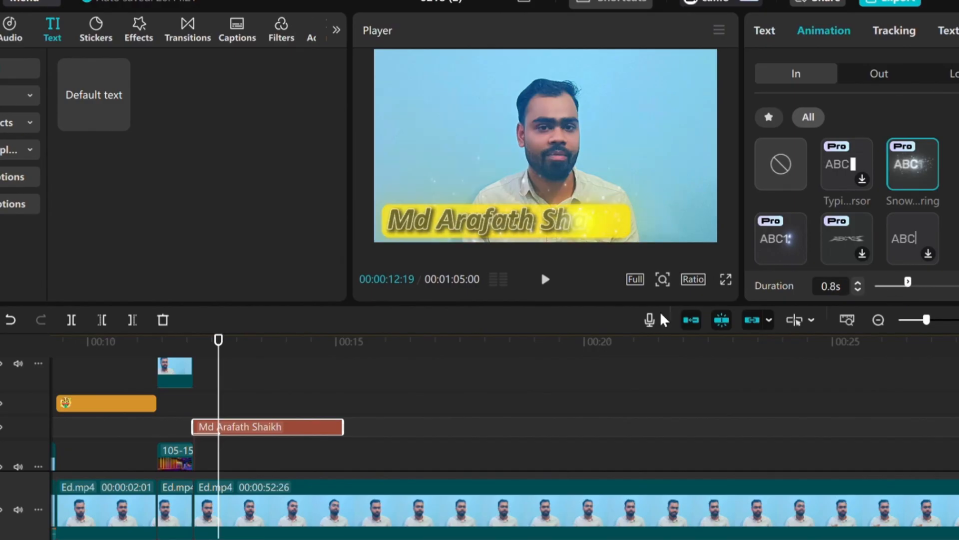
click(156, 349)
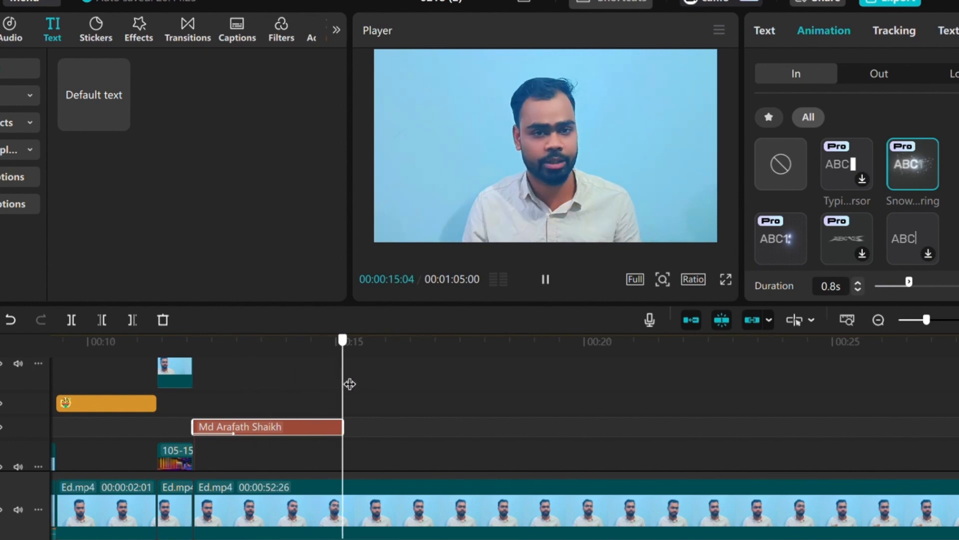
key(space)
Step: Split the Ed.mp4 talking-head clip at 00:15:04
scroll(356, 380, down, 3)
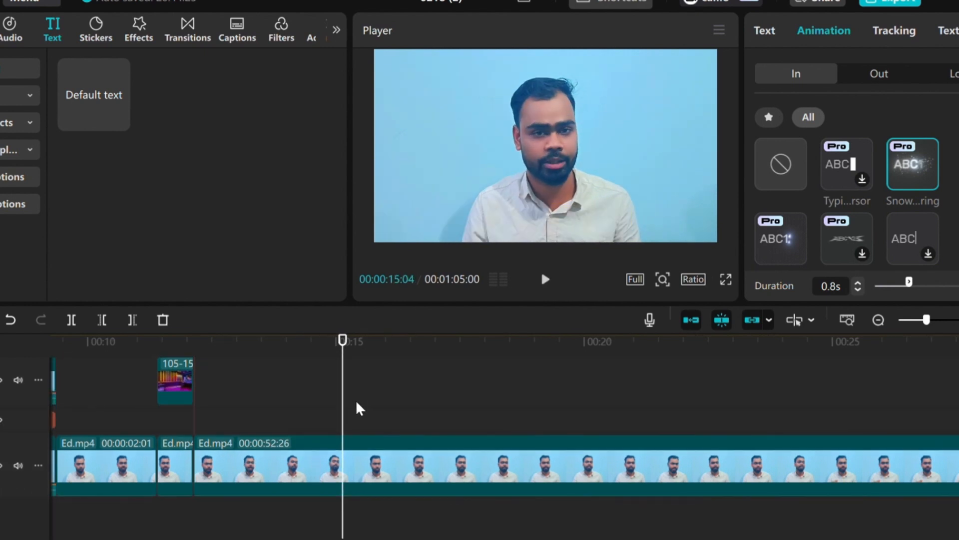
click(333, 474)
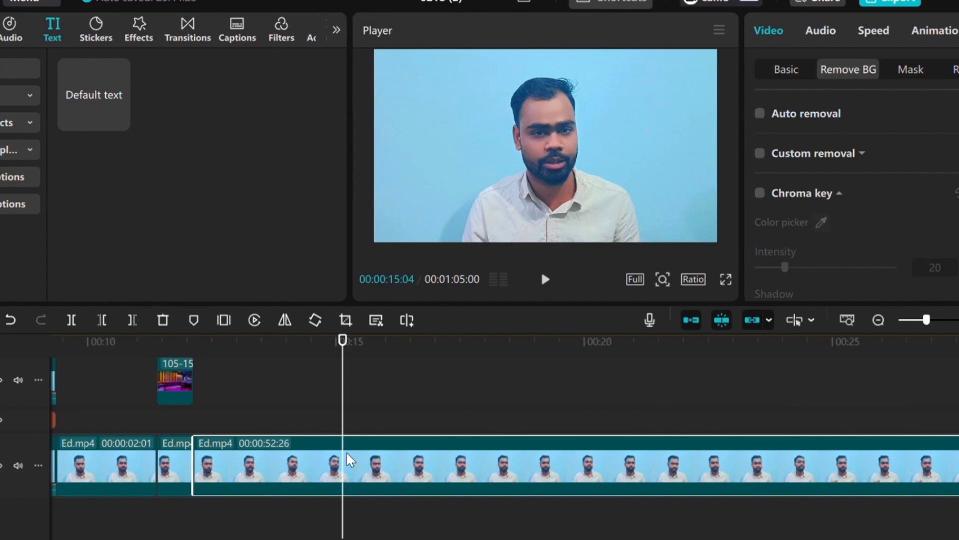
click(71, 320)
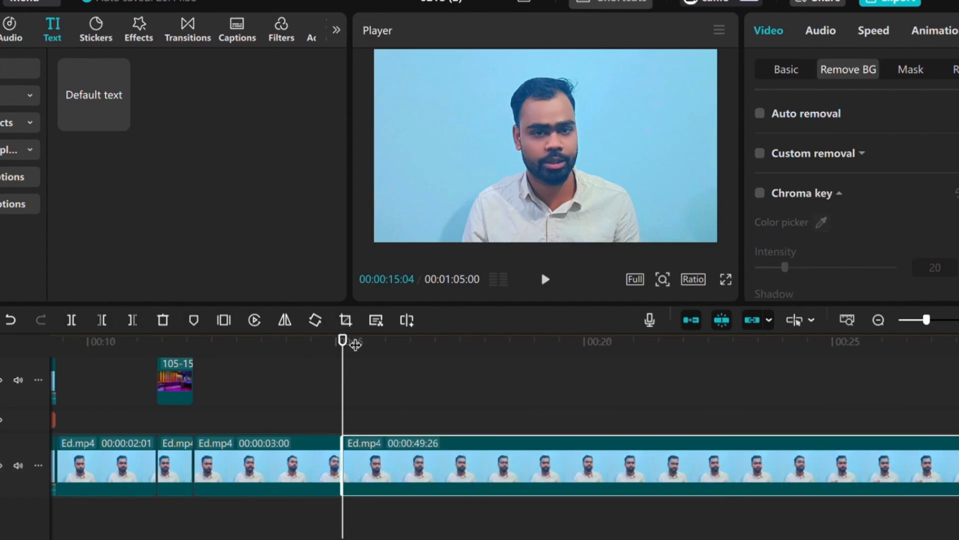
drag(355, 345, 353, 373)
Step: Place the studio jpg on a track above at the cut, scaled down and moved left of the speaker
click(1, 30)
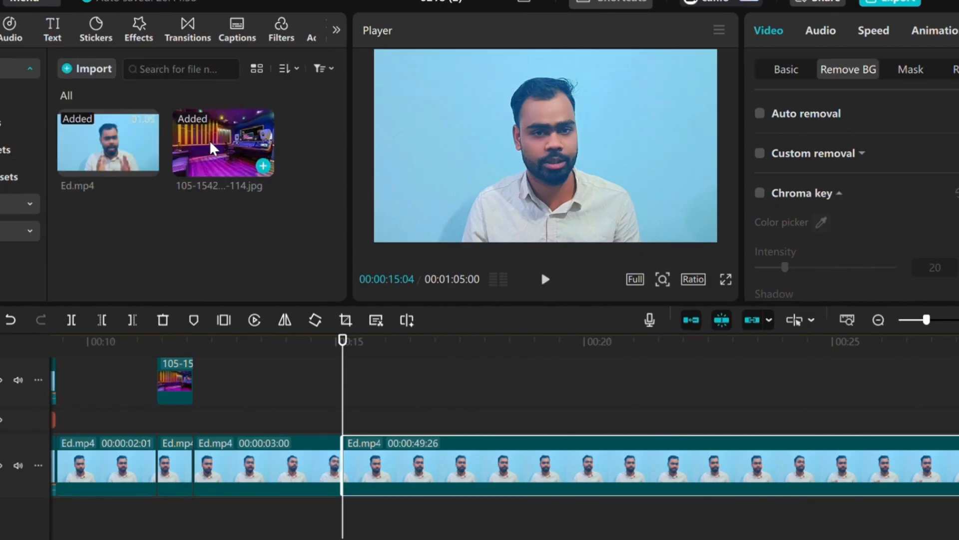
drag(210, 148, 345, 425)
drag(690, 242, 589, 176)
drag(548, 146, 439, 144)
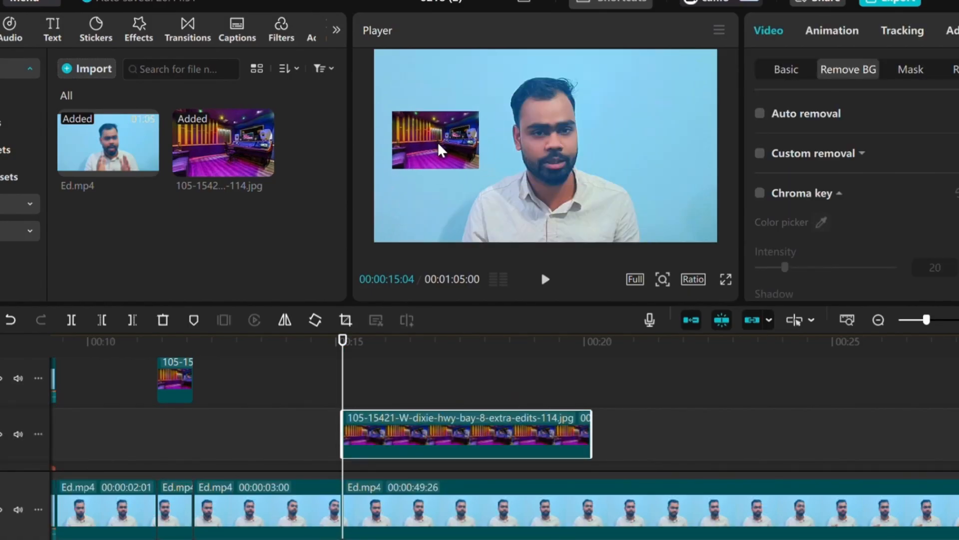
click(664, 447)
drag(660, 331, 484, 381)
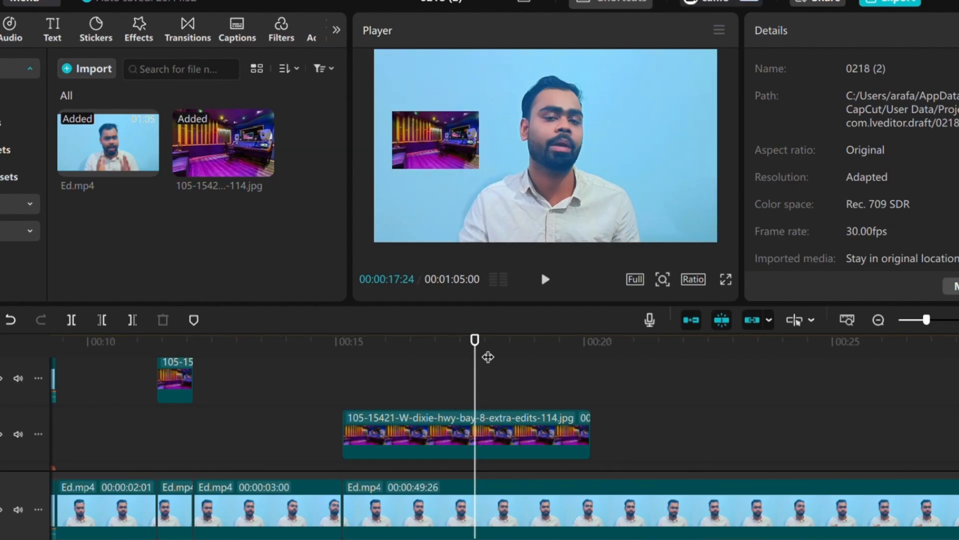
drag(488, 357, 377, 388)
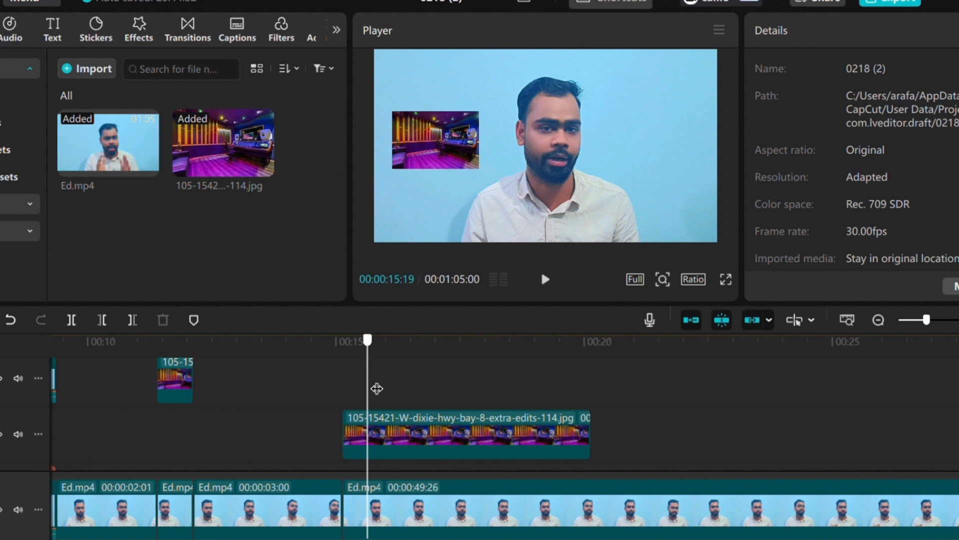
click(439, 436)
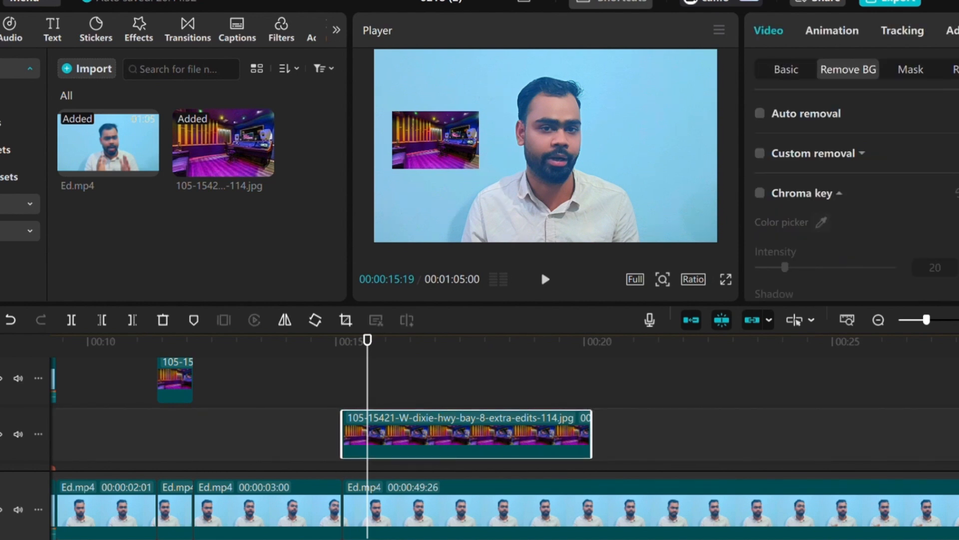
Step: Add a circle mask to the studio image inset and enlarge it, then review the result
click(918, 69)
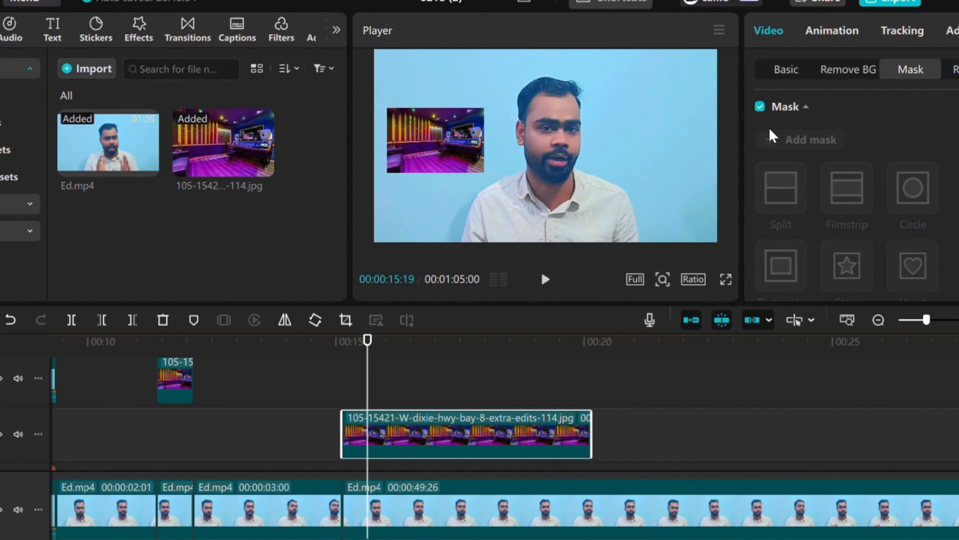
click(810, 144)
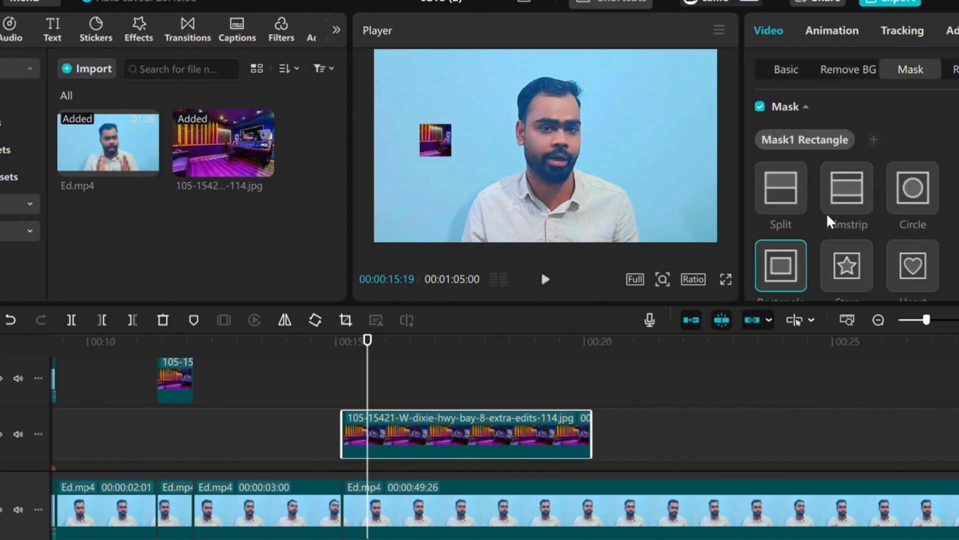
click(913, 188)
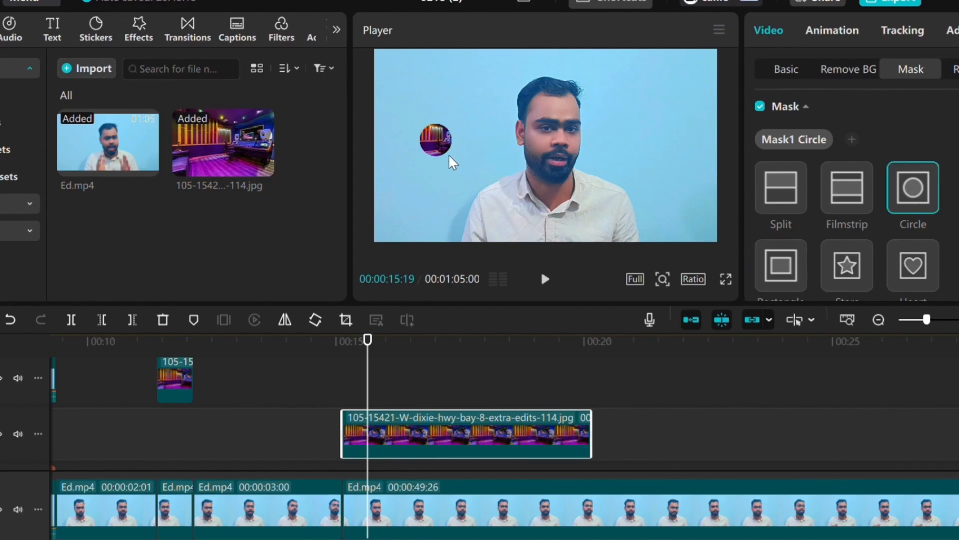
drag(448, 154, 466, 167)
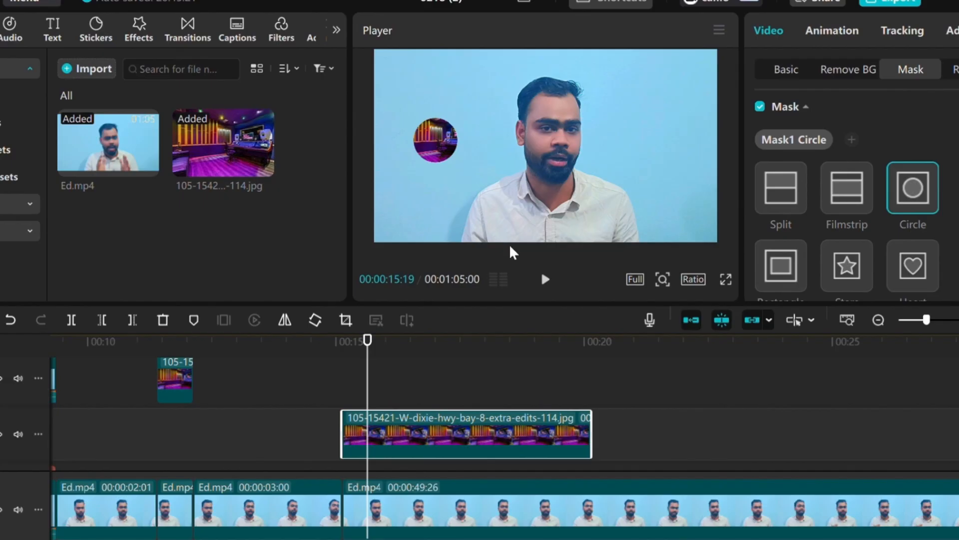
click(674, 395)
click(437, 377)
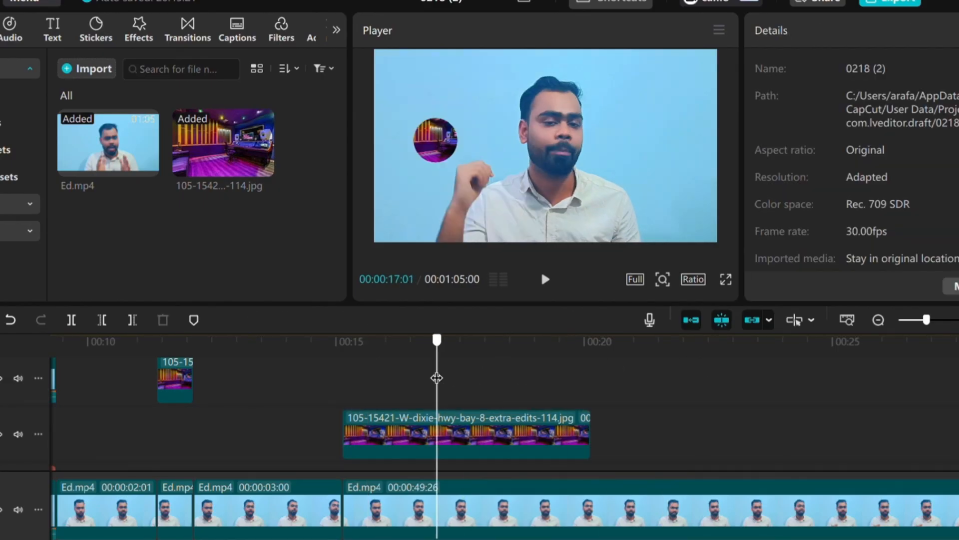
drag(437, 378, 403, 389)
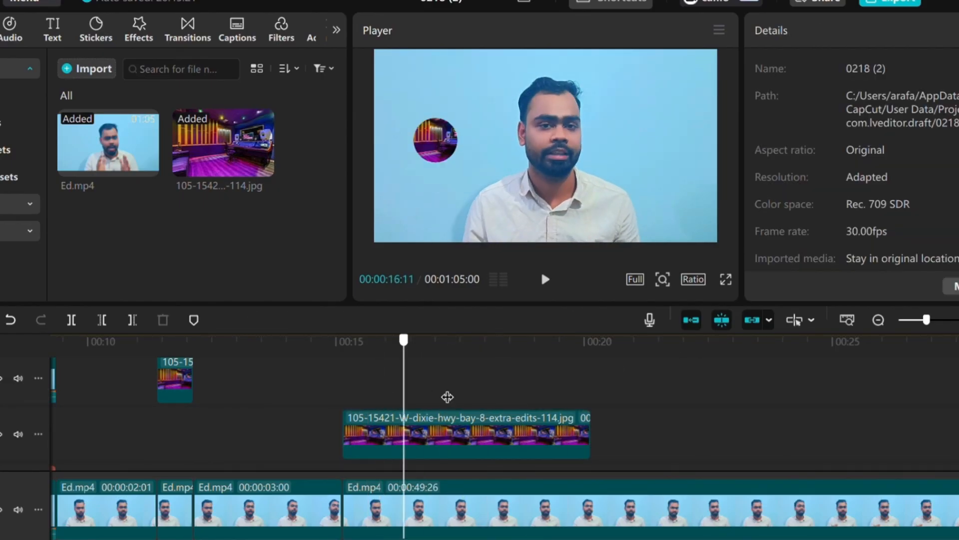
Step: Switch the inset's mask to Rectangle and enlarge it around the photo
click(347, 407)
drag(346, 407, 413, 422)
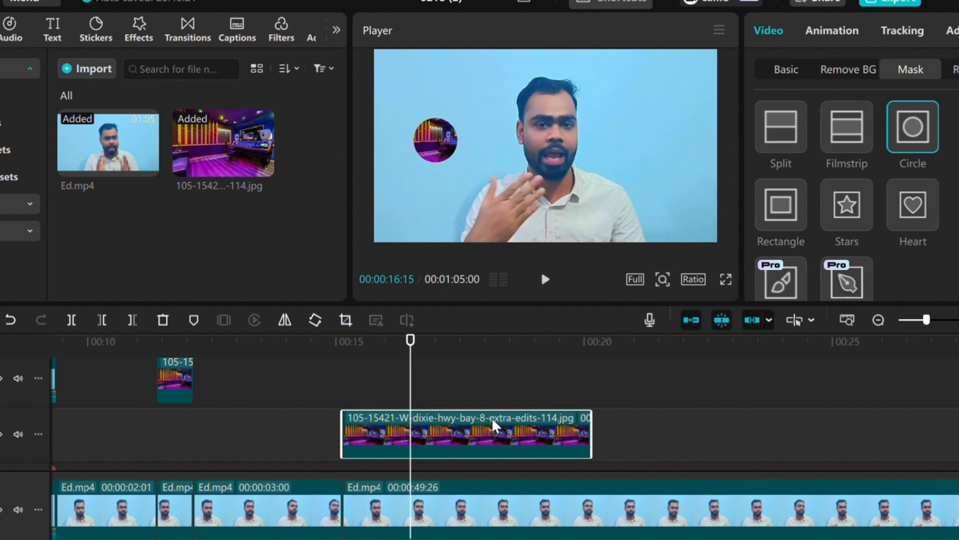
click(775, 206)
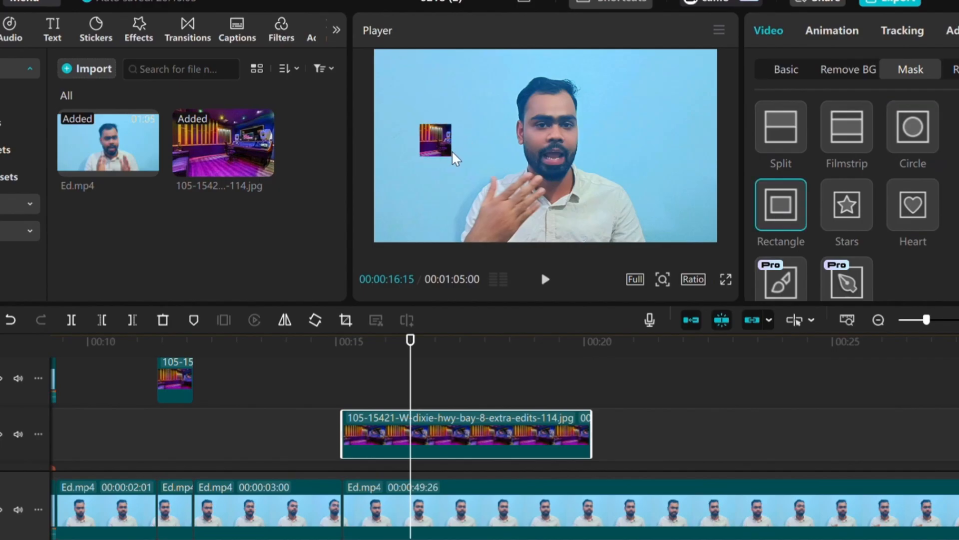
mouse_move(453, 155)
mouse_down()
mouse_move(479, 171)
mouse_move(439, 161)
mouse_up()
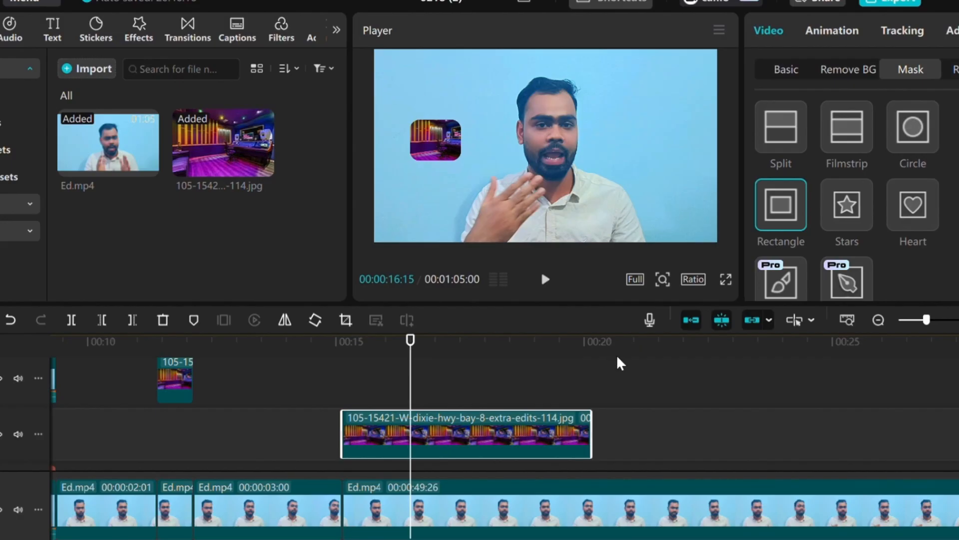
click(666, 392)
drag(672, 361, 452, 359)
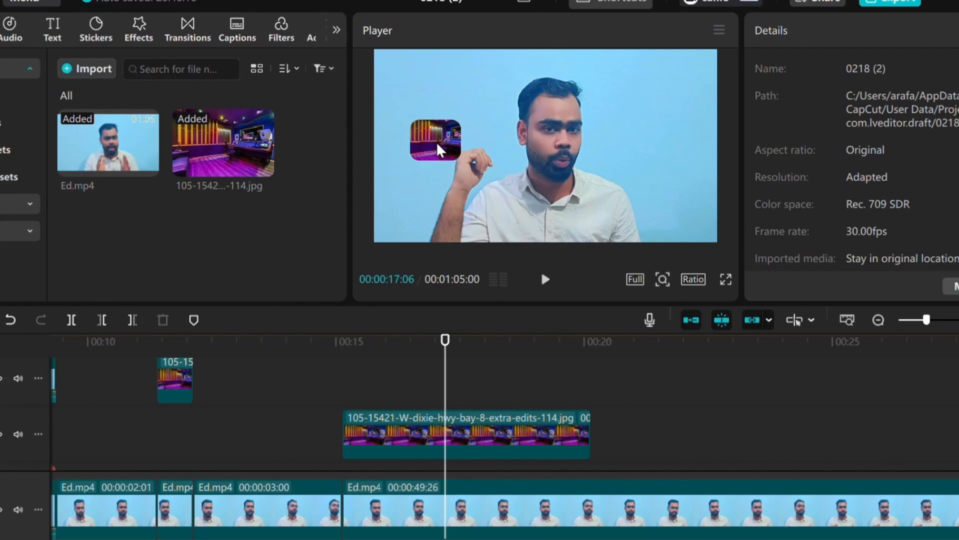
Step: Set the inset mask's Feather to 35 and preview the softened edges
click(437, 144)
scroll(874, 203, down, 2)
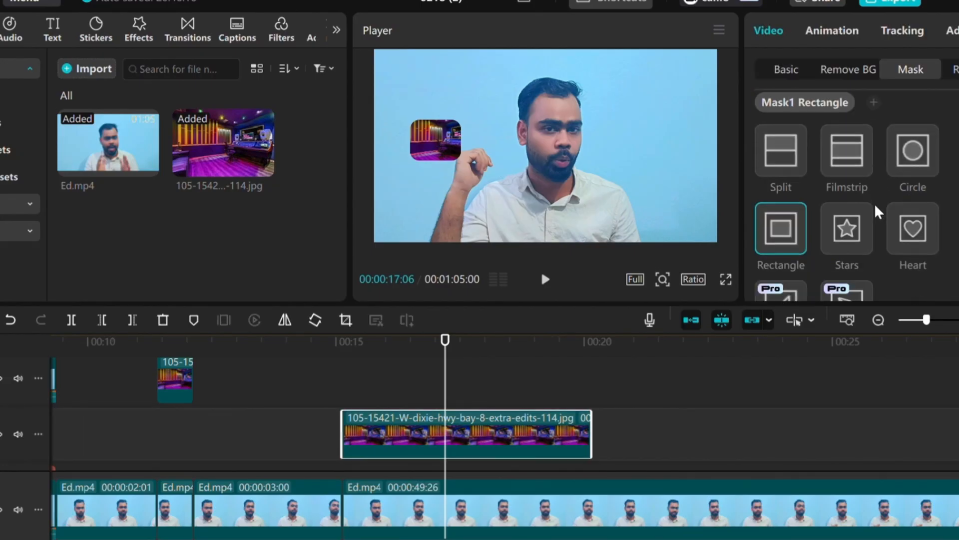
scroll(873, 204, down, 5)
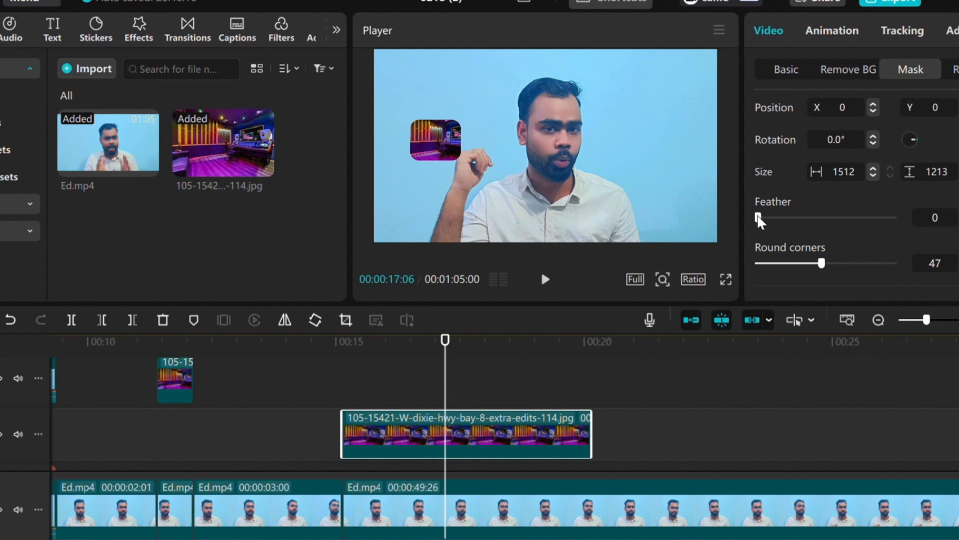
drag(759, 219, 804, 222)
click(770, 379)
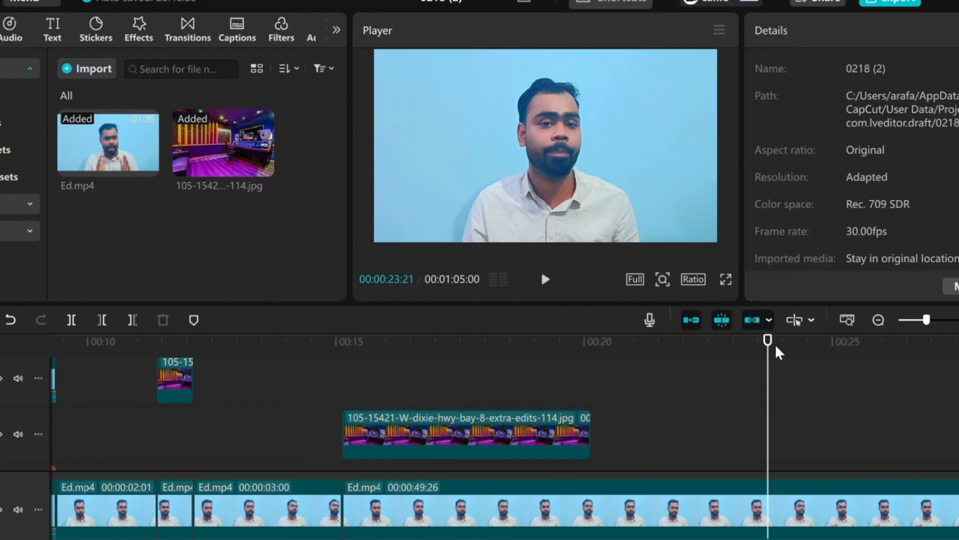
drag(775, 345, 544, 375)
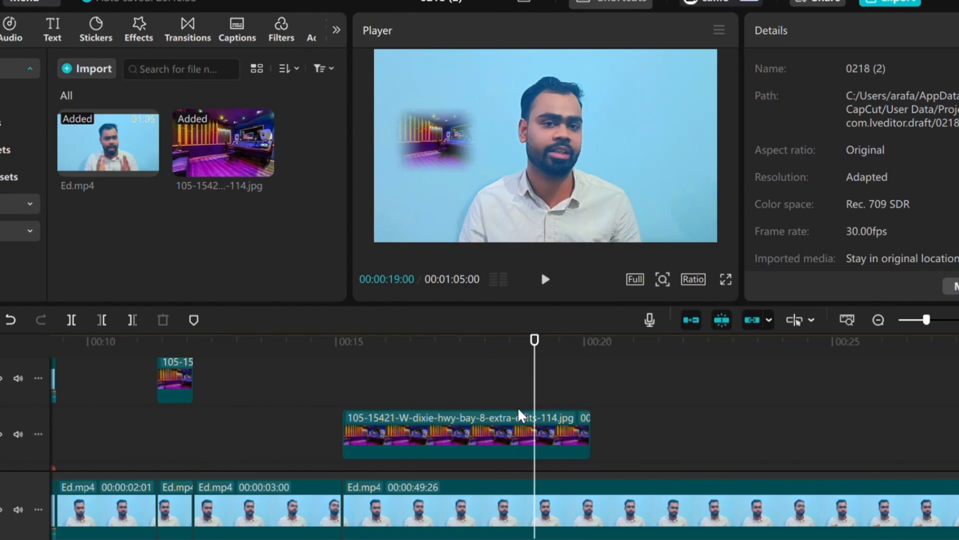
Step: Adjust the mask's Round corners to 72
click(512, 429)
scroll(823, 214, down, 5)
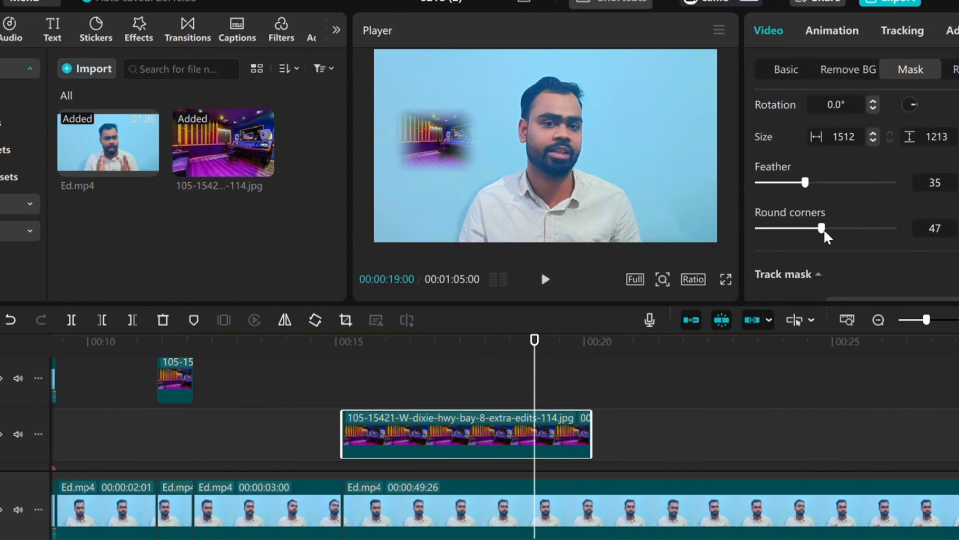
scroll(824, 229, down, 2)
drag(821, 174, 774, 182)
click(590, 342)
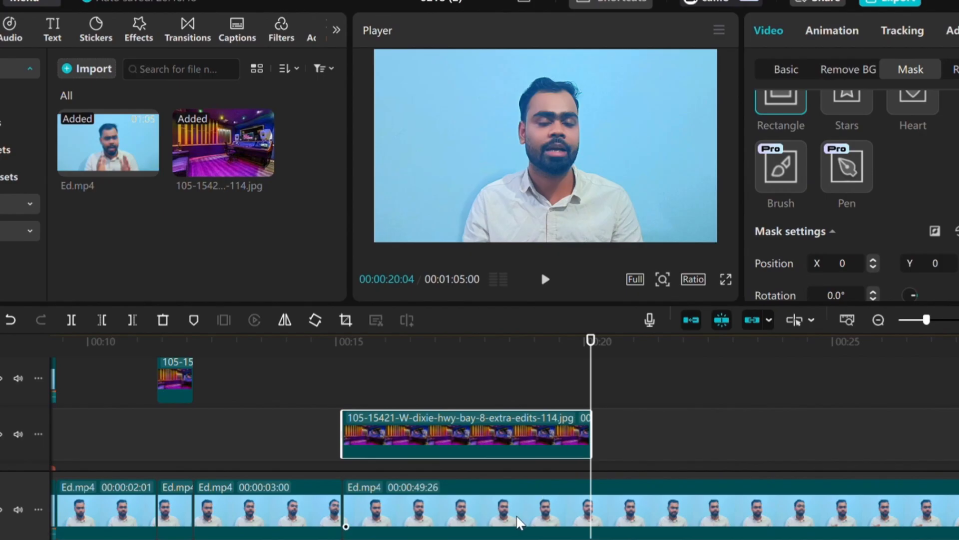
scroll(520, 513, down, 1)
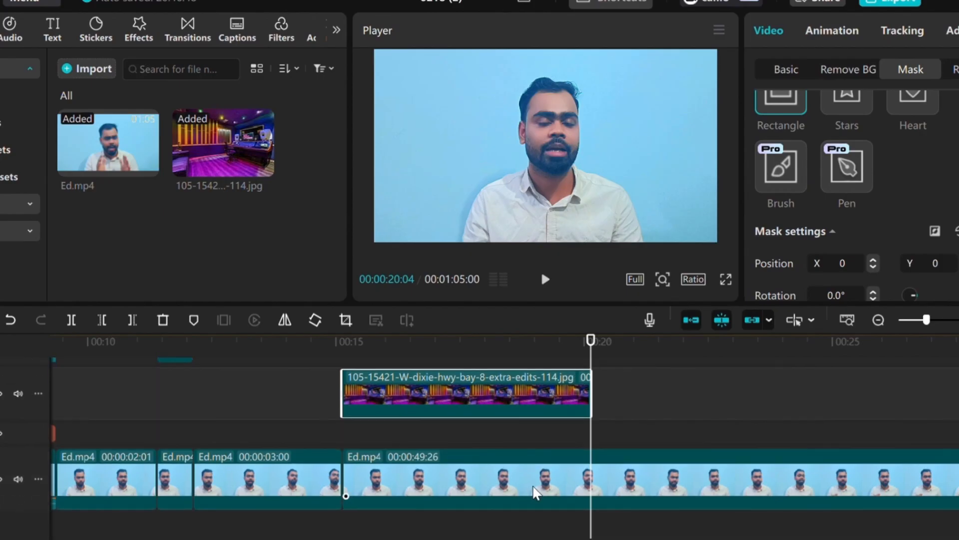